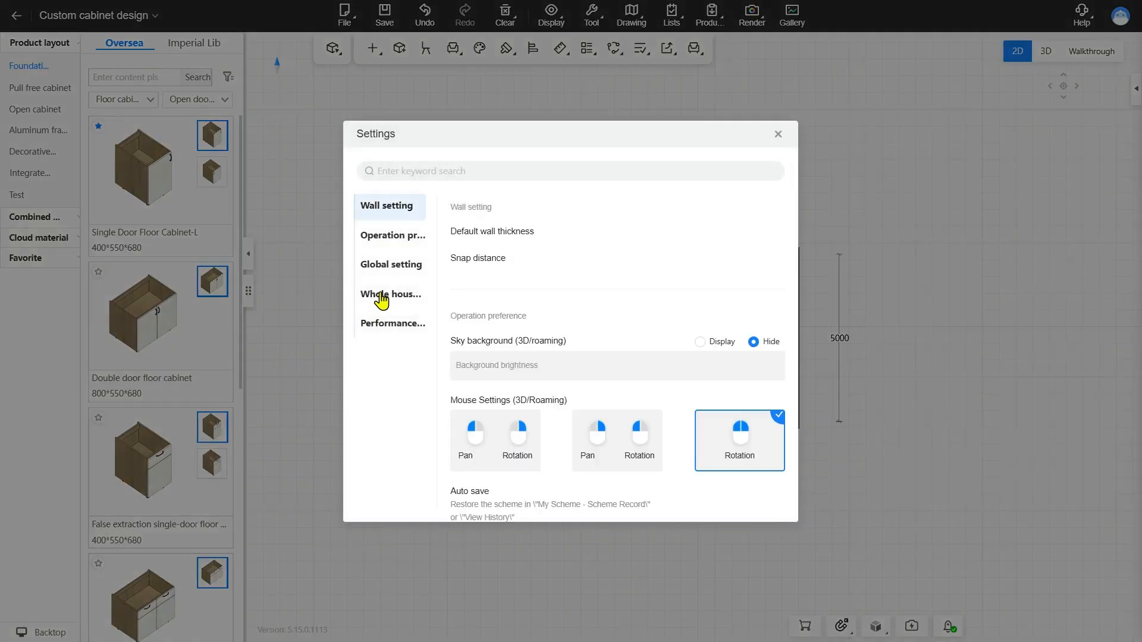
# Enable Edit cabinet (2D) in the whole house customization settings and select the double door floor cabinet in the 2D plan
pyautogui.click(383, 296)
pyautogui.click(726, 330)
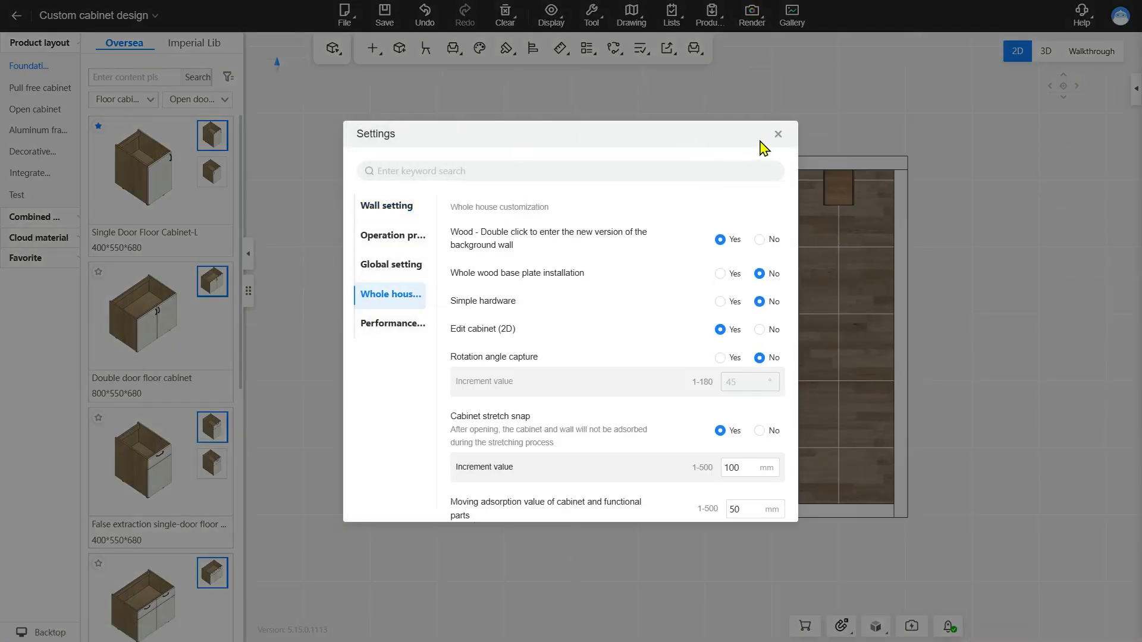
pyautogui.click(778, 135)
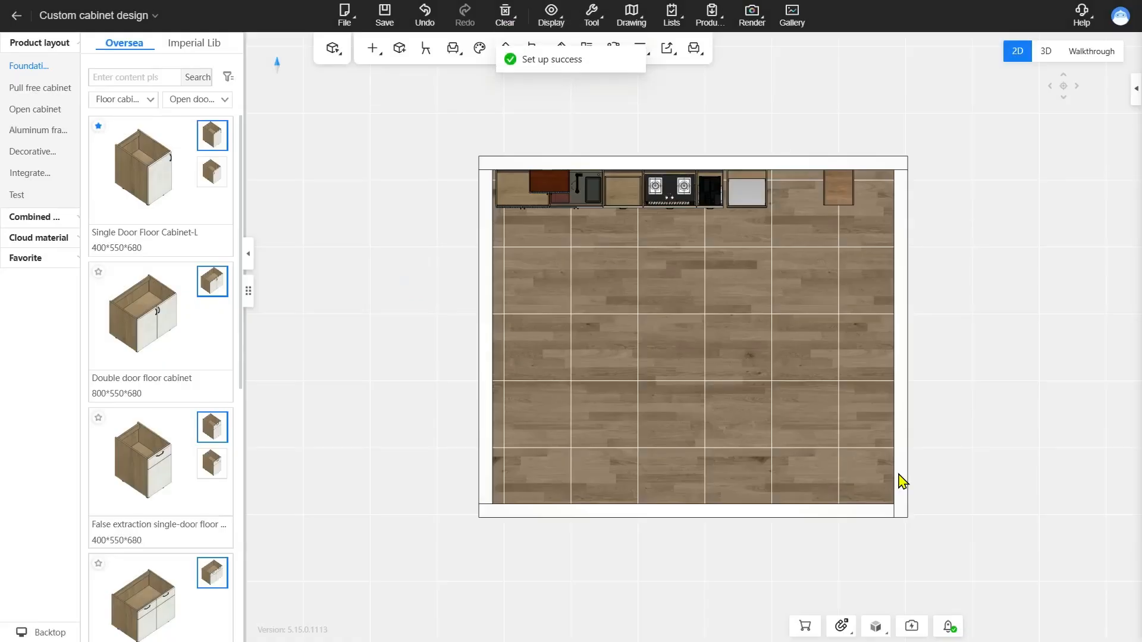
pyautogui.click(159, 323)
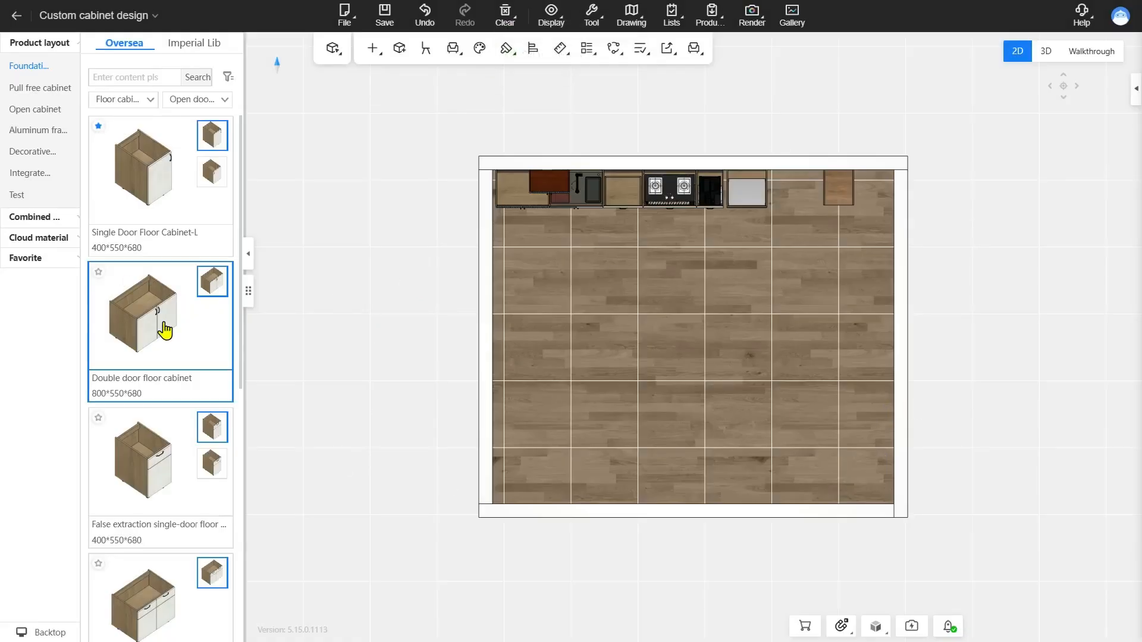
pyautogui.click(513, 207)
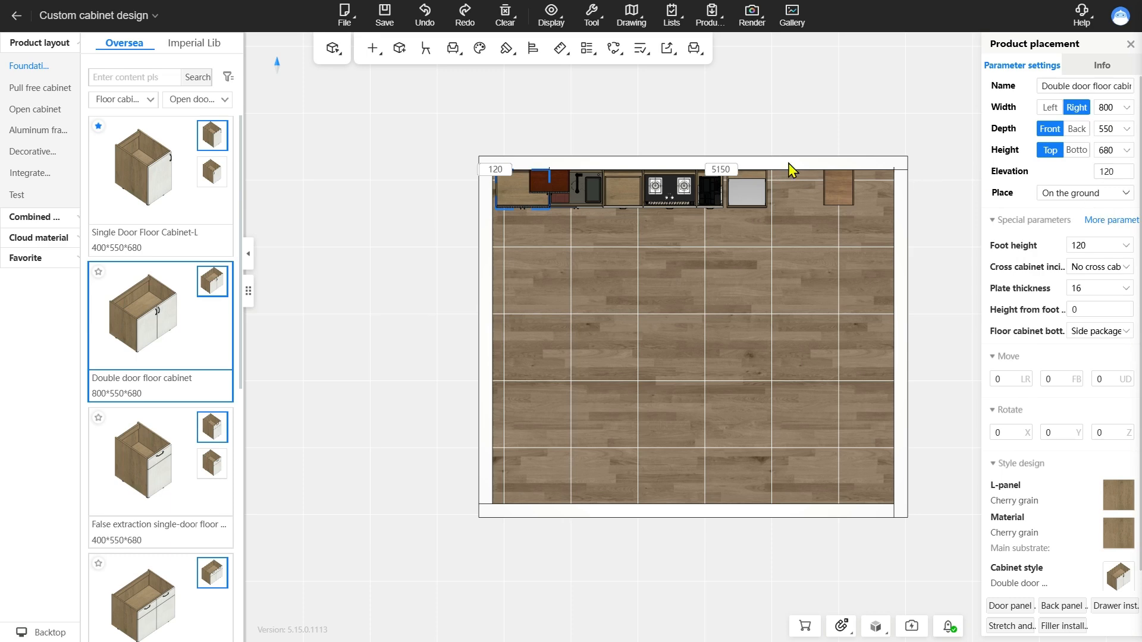
# Switch to the 3D view and on to the walkthrough, facing the row of kitchen cabinets
pyautogui.moveTo(591, 18)
pyautogui.press('2')
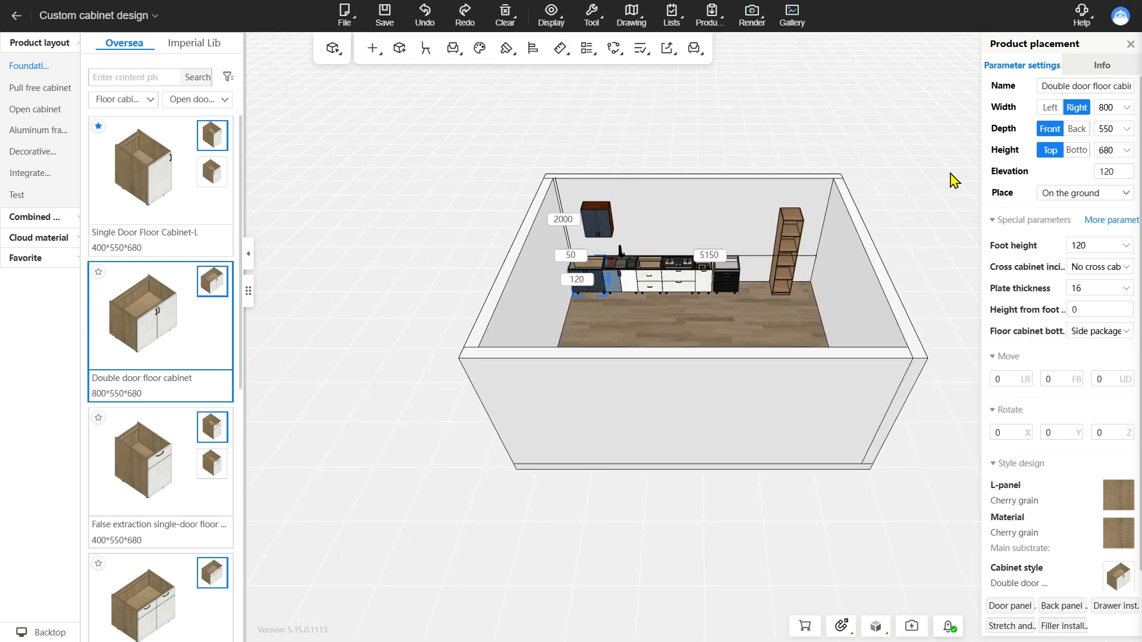
pyautogui.press('3')
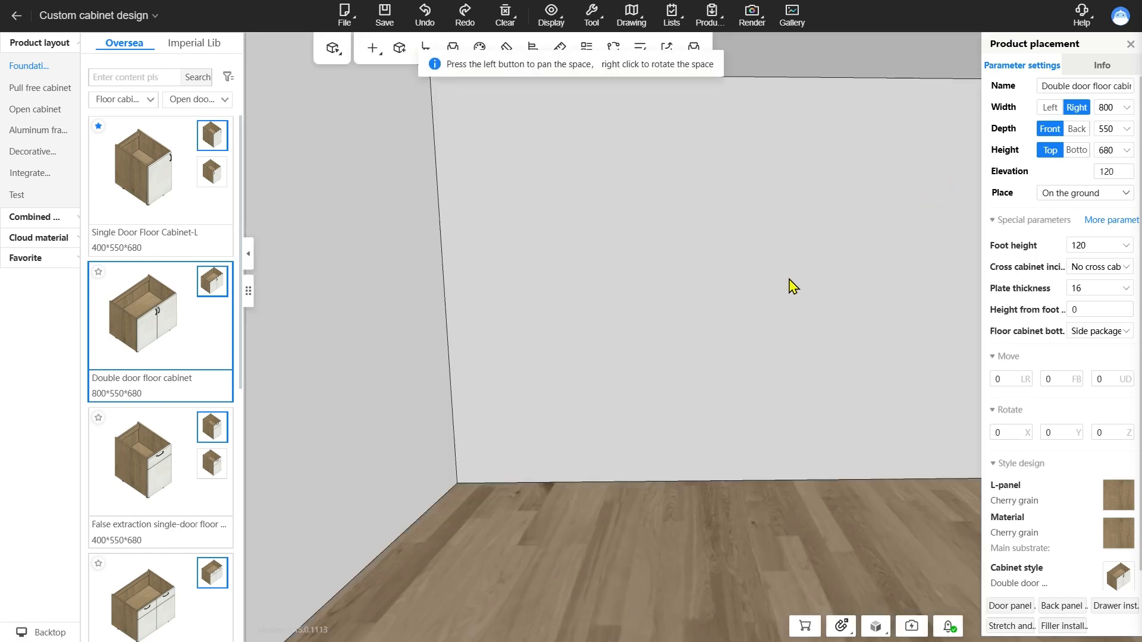
pyautogui.moveTo(789, 278); pyautogui.dragTo(649, 288, button='right')
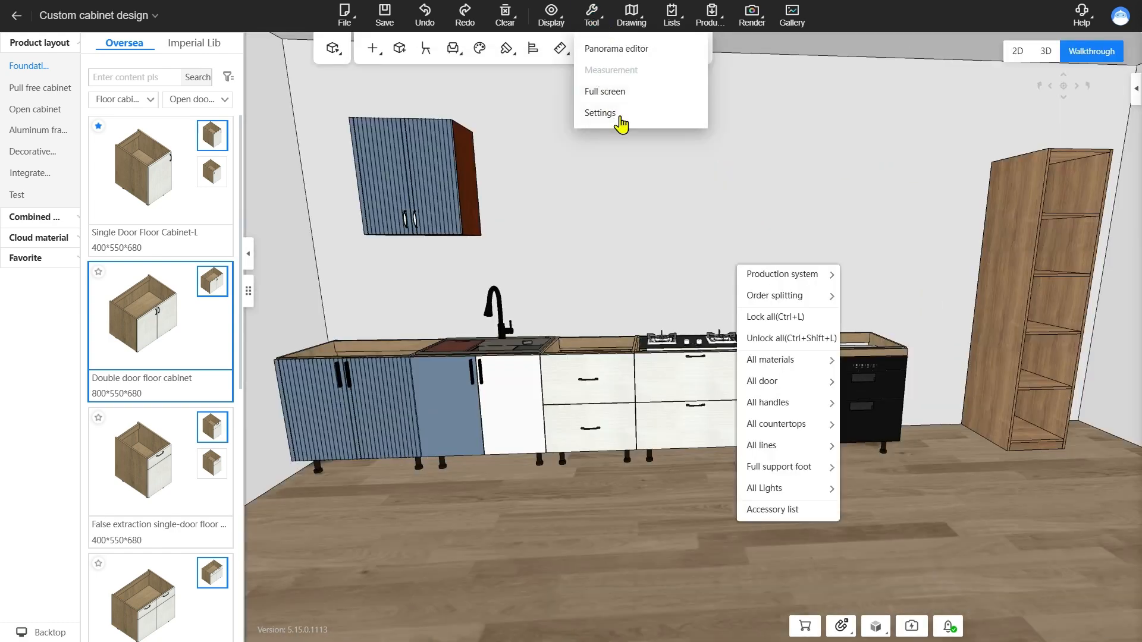
# Disable Edit cabinet (2D) and enable Rotation angle capture in the whole house customization settings
pyautogui.click(620, 118)
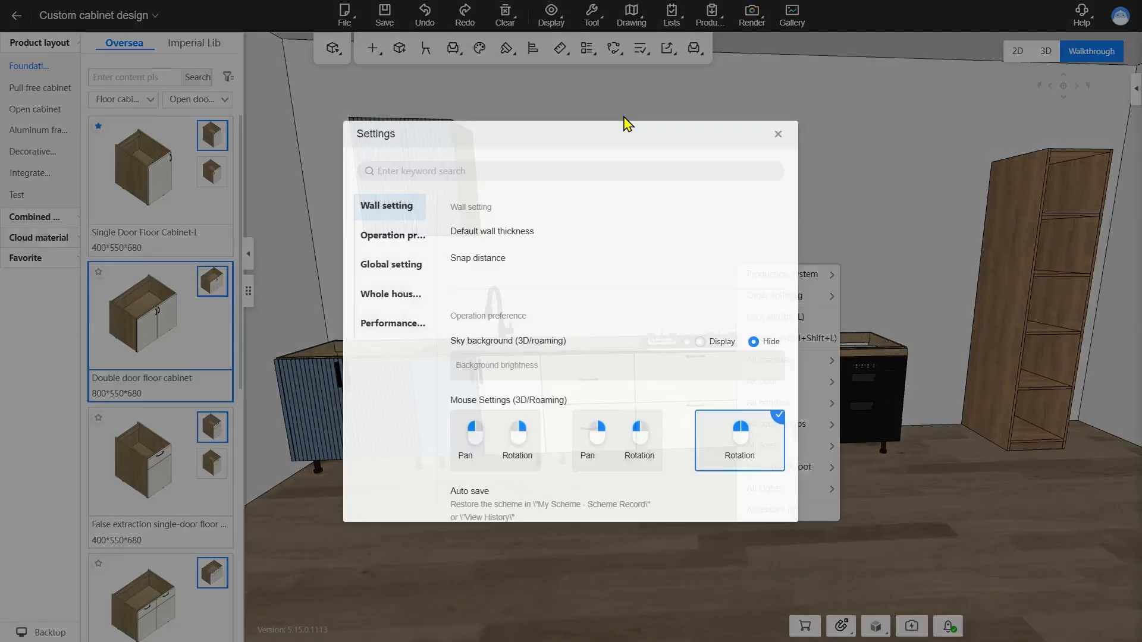
pyautogui.click(392, 297)
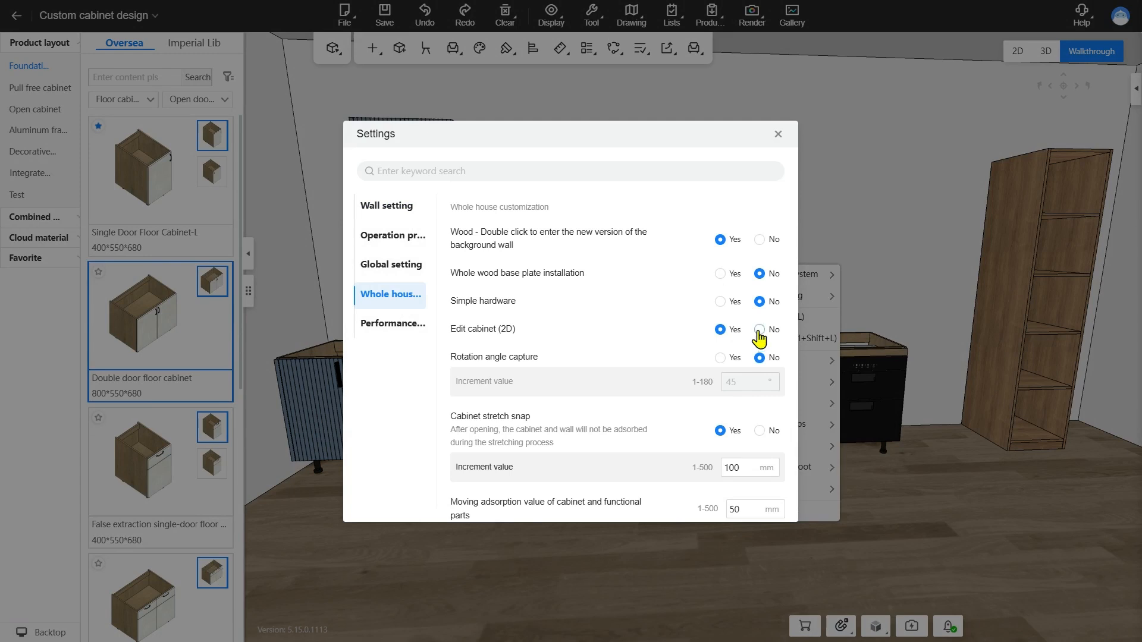
pyautogui.click(759, 329)
pyautogui.scroll(-2, 672, 321)
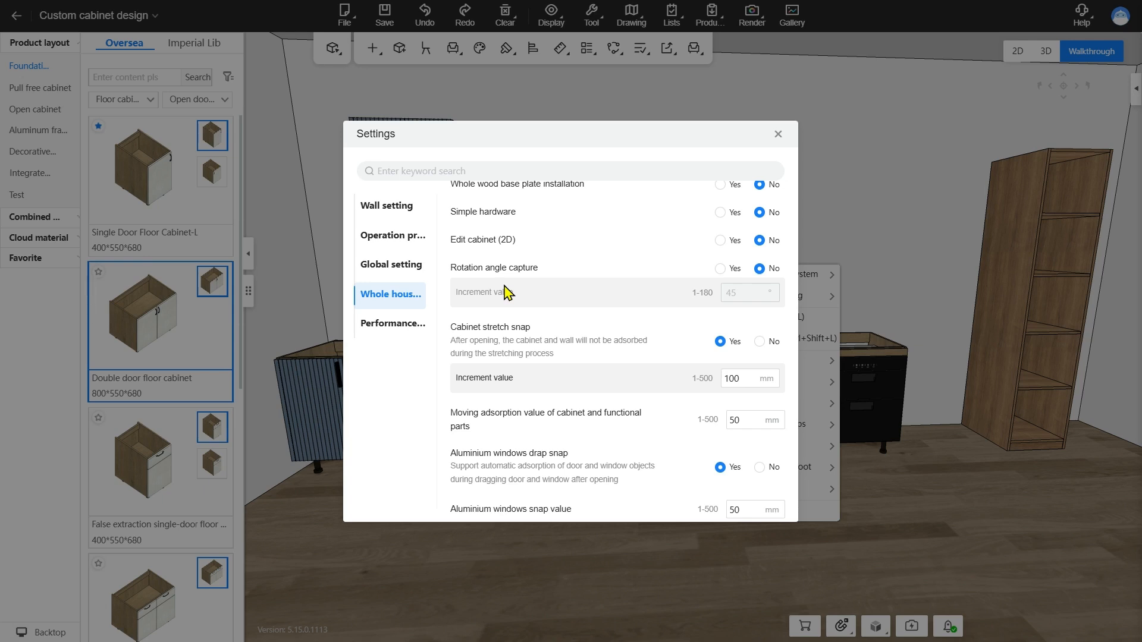
pyautogui.click(721, 269)
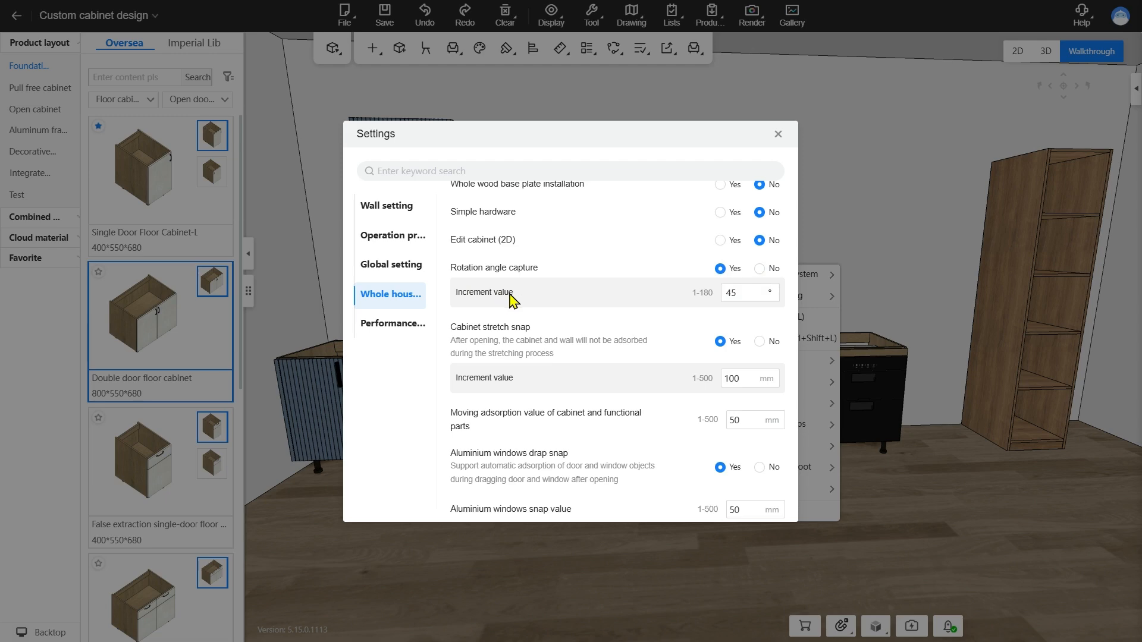
pyautogui.moveTo(739, 295); pyautogui.dragTo(636, 292)
pyautogui.click(637, 293)
pyautogui.click(777, 135)
pyautogui.click(495, 529)
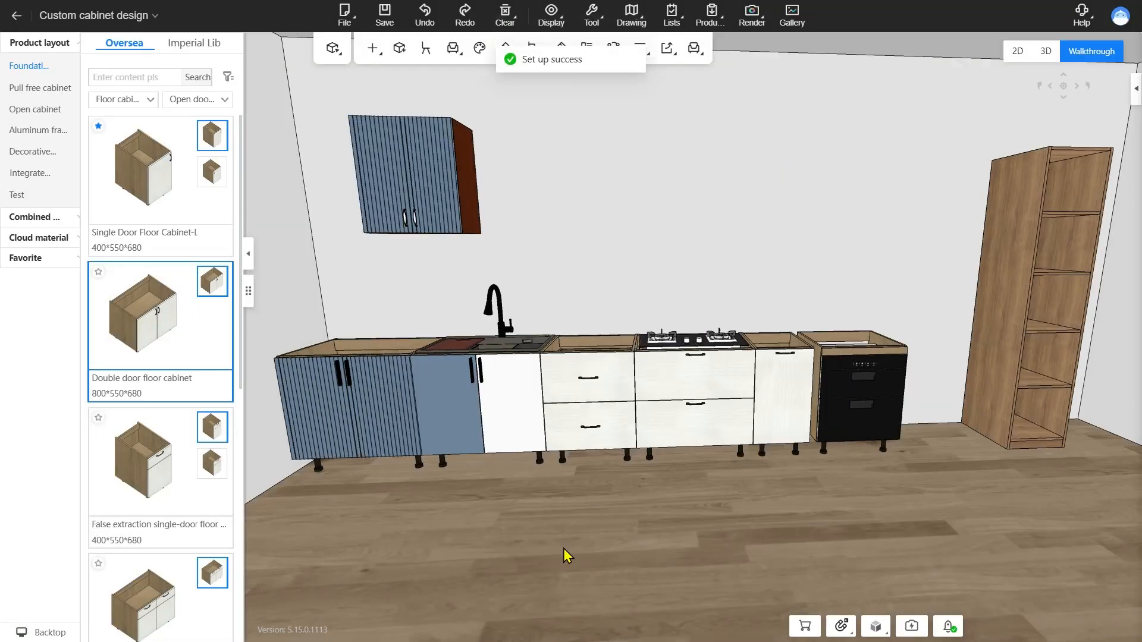
# Pull the blue fluted double door floor cabinet out of the row onto the open floor and rotate it to 135°
pyautogui.moveTo(563, 550); pyautogui.dragTo(631, 406)
pyautogui.moveTo(651, 263); pyautogui.dragTo(705, 515)
pyautogui.click(500, 342)
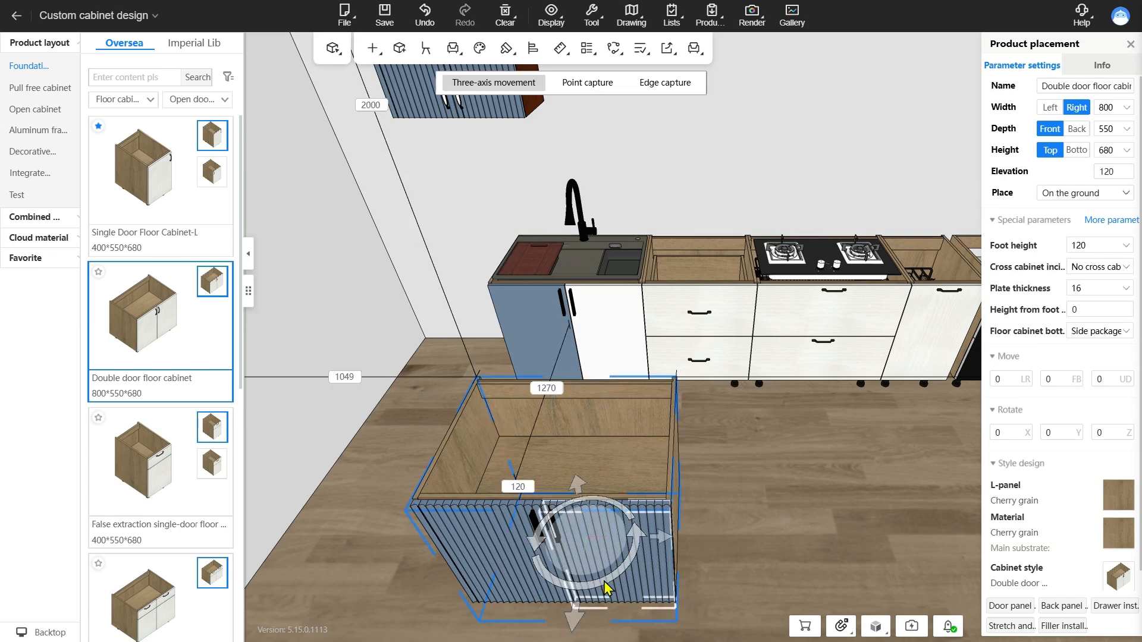
pyautogui.moveTo(606, 589); pyautogui.dragTo(689, 512)
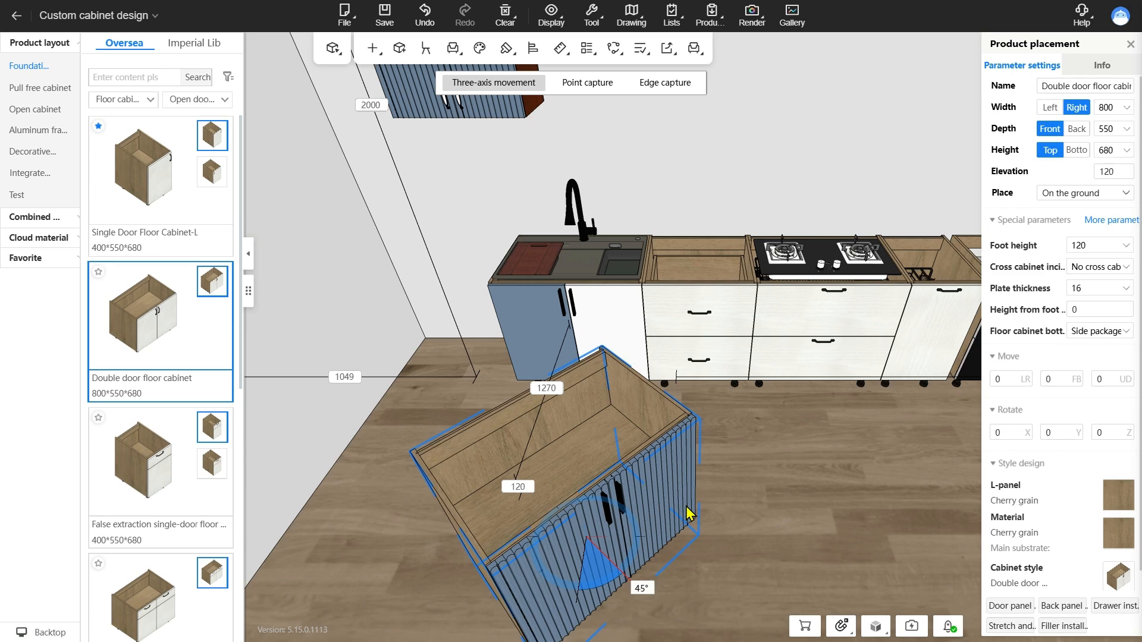
pyautogui.moveTo(688, 513); pyautogui.dragTo(610, 424)
# Disable Rotation angle capture and freely rotate the blue cabinet so its doors face forward at a slight angle
pyautogui.click(591, 16)
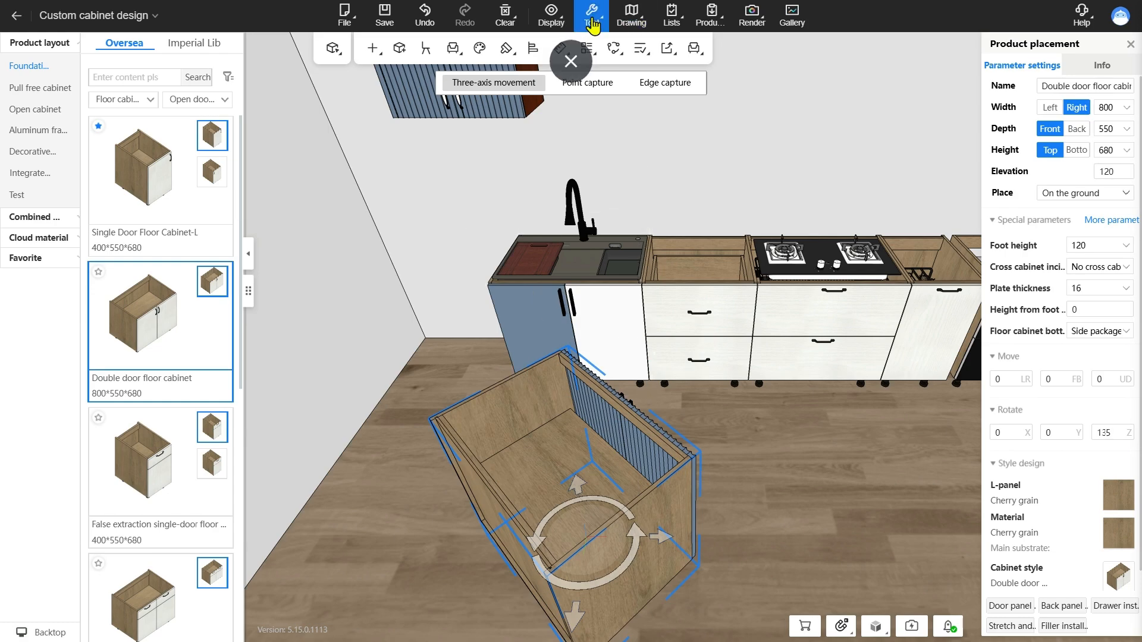
pyautogui.click(625, 114)
pyautogui.click(392, 296)
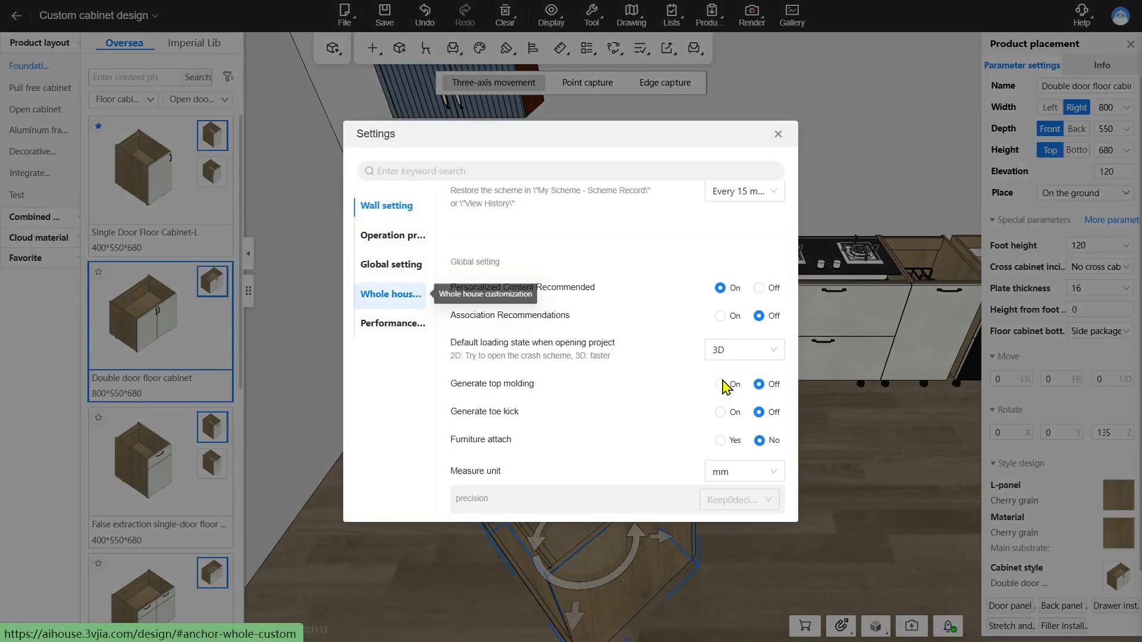
pyautogui.click(760, 358)
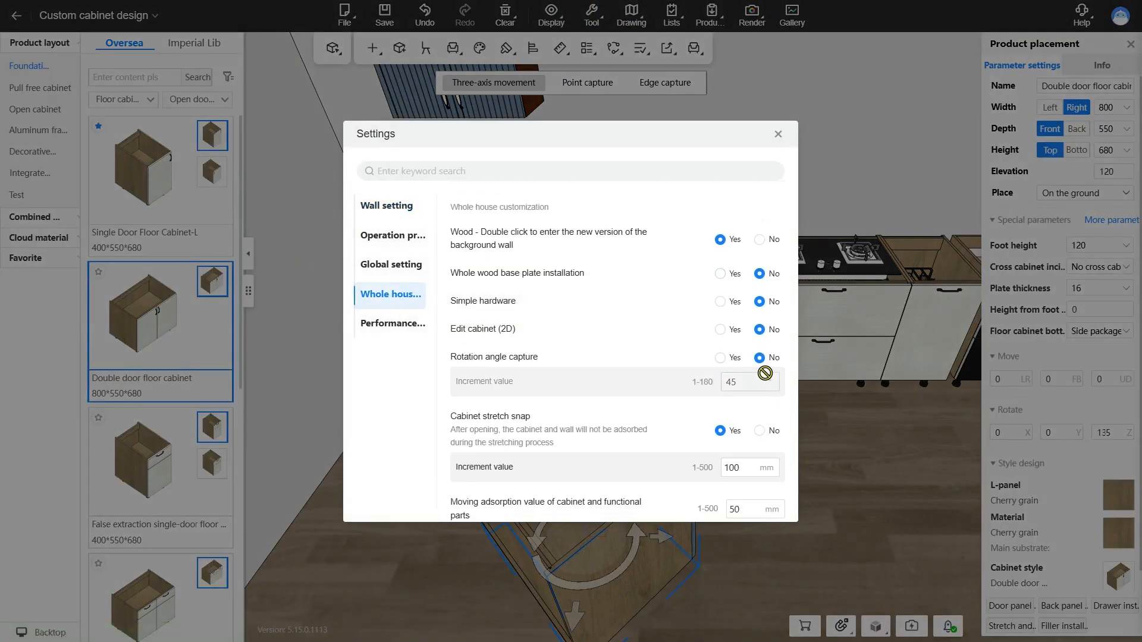
pyautogui.click(778, 134)
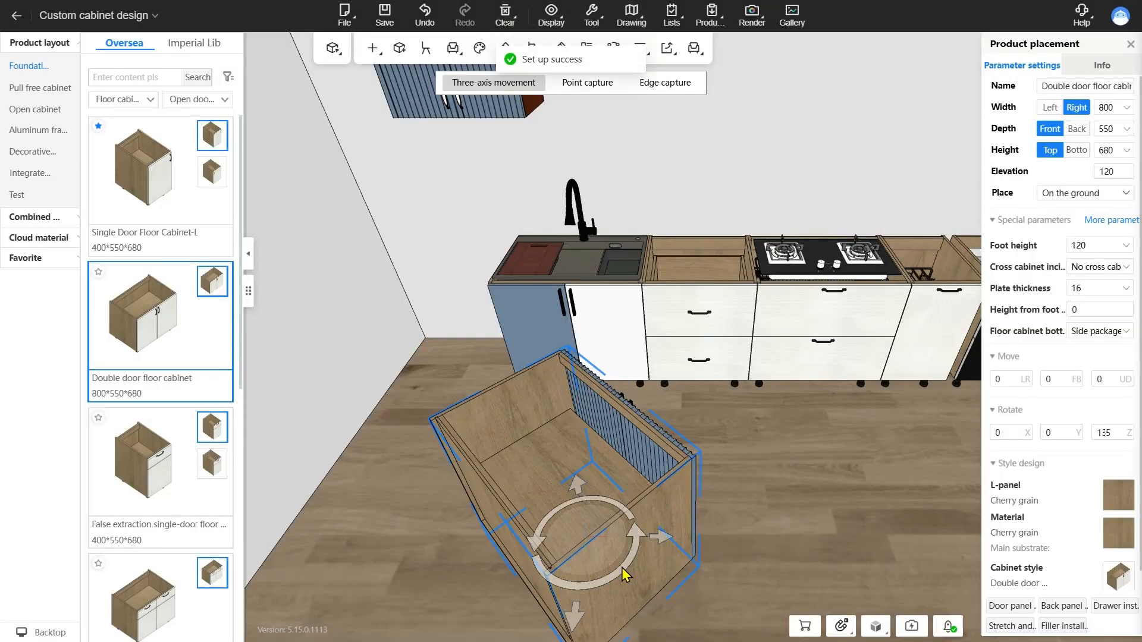
pyautogui.moveTo(630, 574); pyautogui.dragTo(559, 523)
pyautogui.press('Escape')
# Examine the Cabinet stretch snap option and its increment value in the whole house customization settings
pyautogui.click(591, 18)
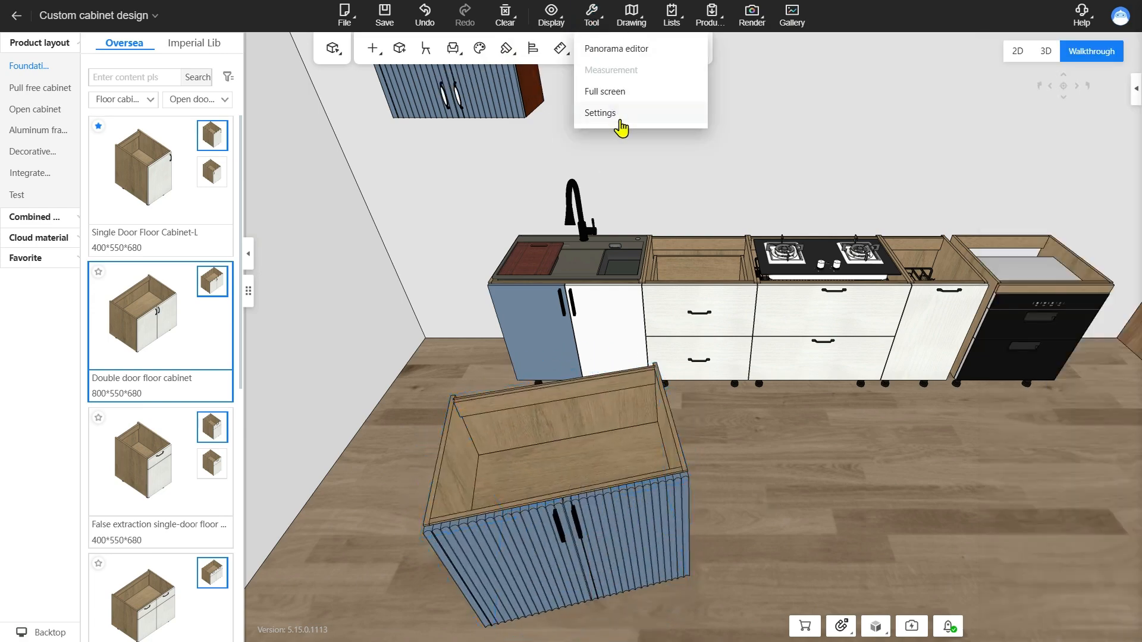
pyautogui.click(617, 114)
pyautogui.click(397, 300)
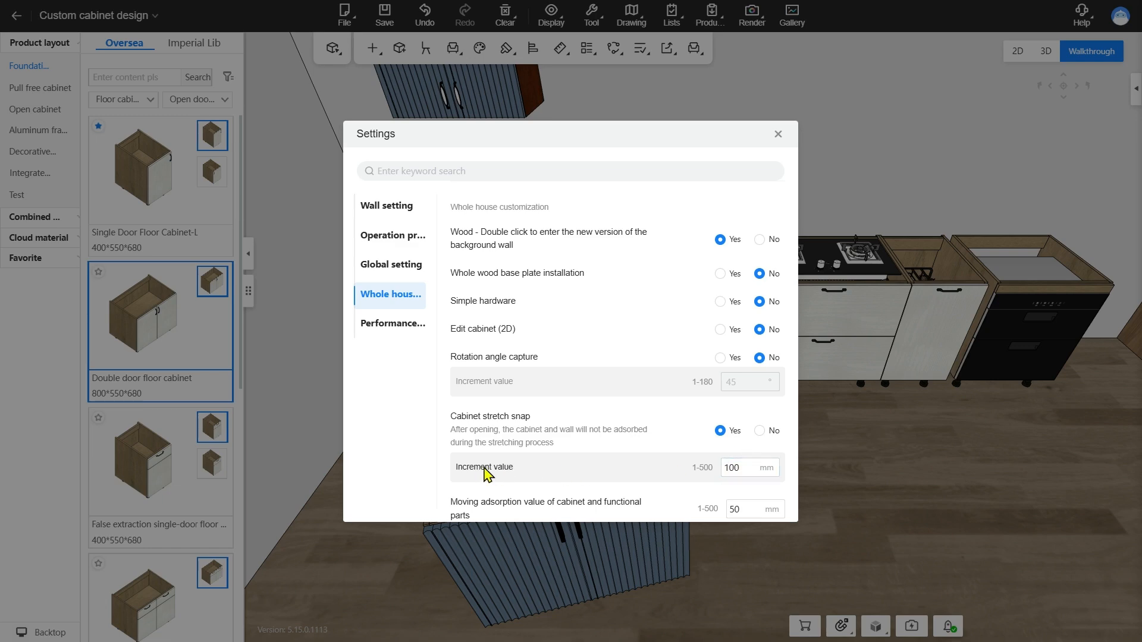
pyautogui.moveTo(744, 468); pyautogui.dragTo(706, 463)
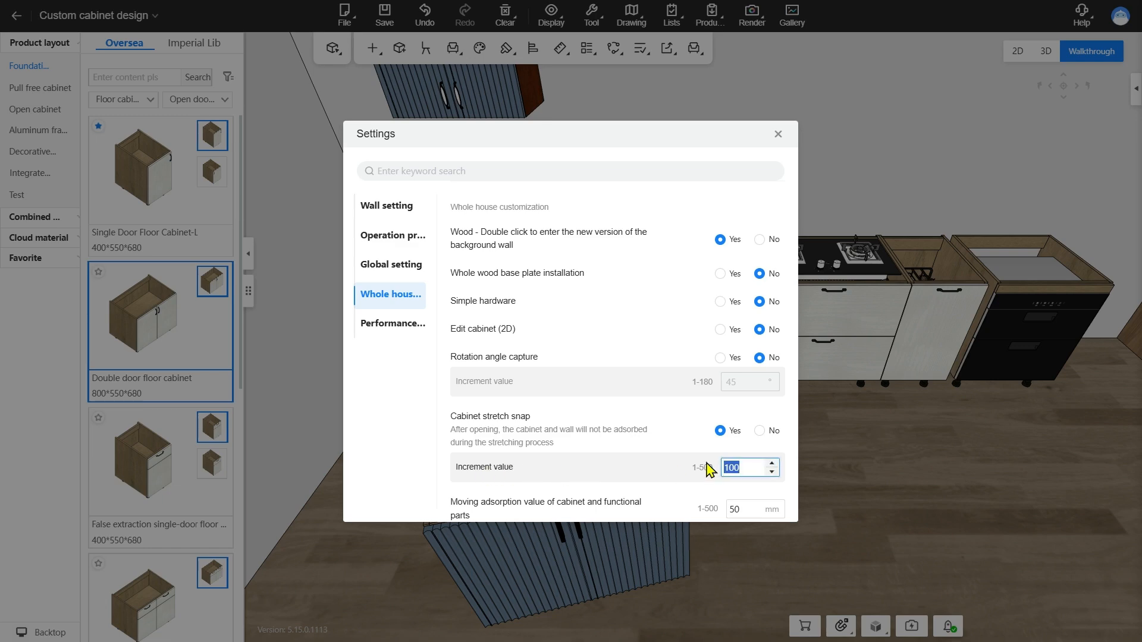
pyautogui.click(640, 468)
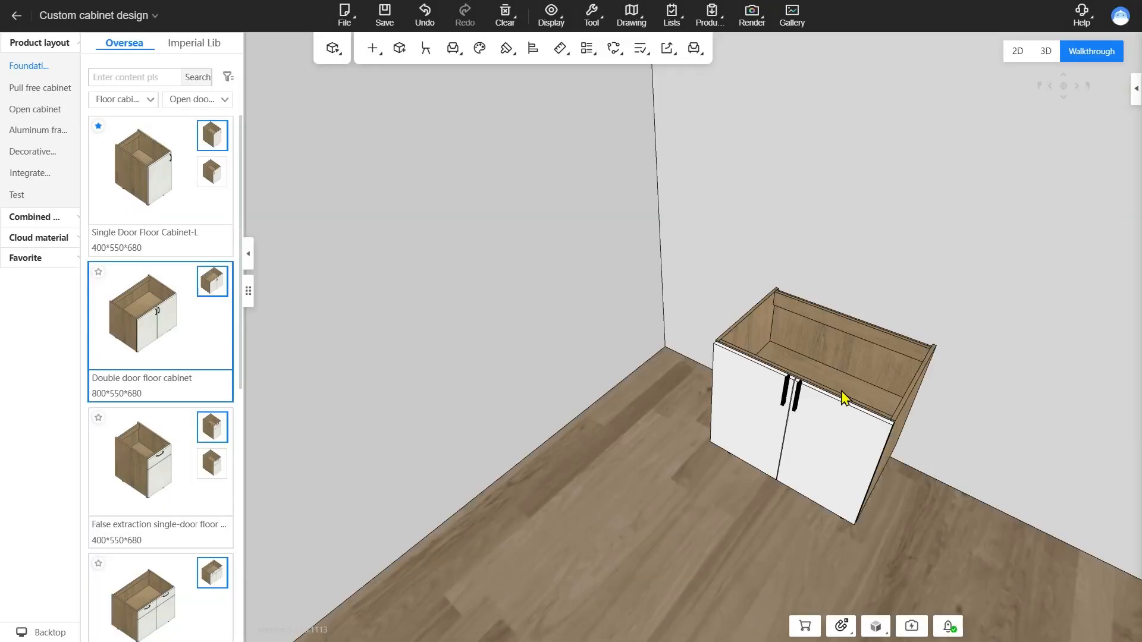
# Set the white double door floor cabinet 400 mm from the side wall and try stretching it on its wall side
pyautogui.click(845, 396)
pyautogui.moveTo(892, 331); pyautogui.dragTo(785, 304)
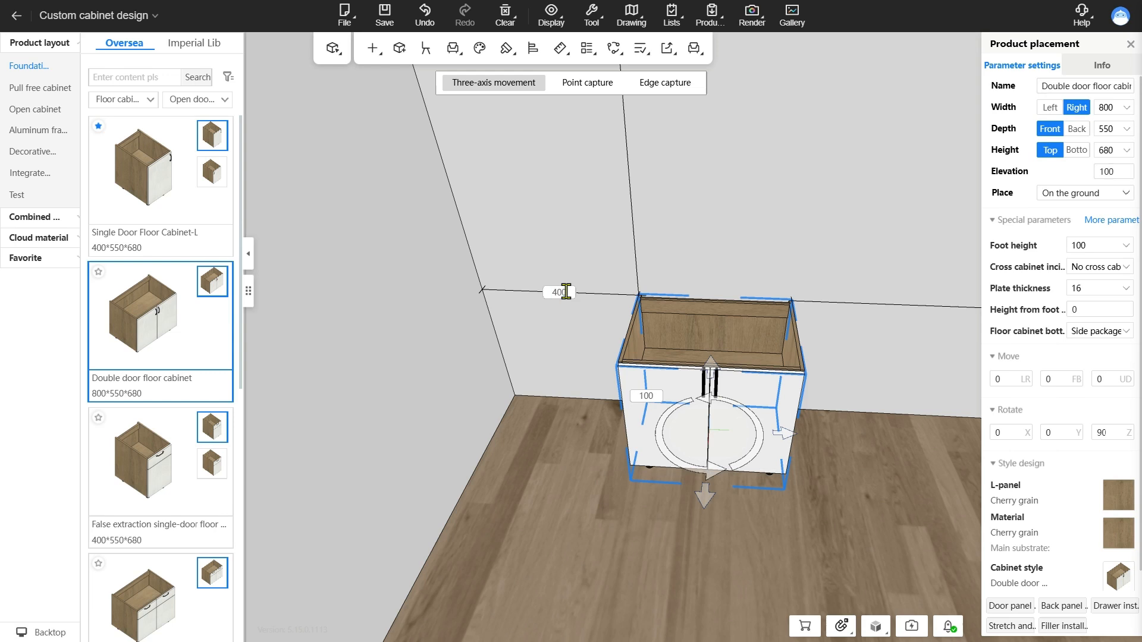
pyautogui.press('Return')
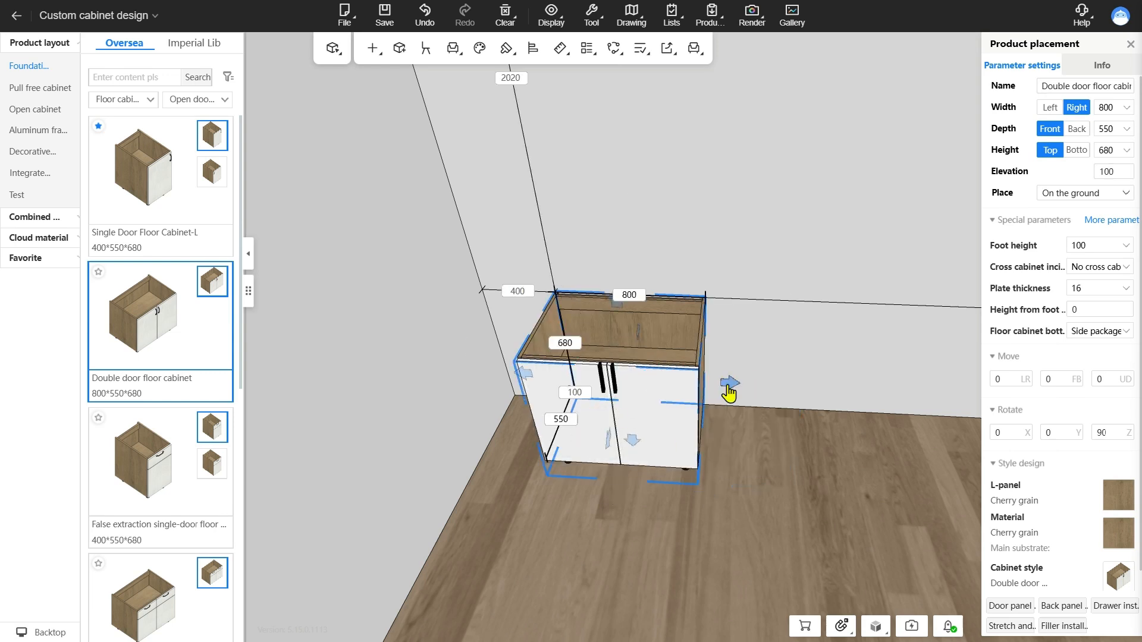
pyautogui.click(527, 380)
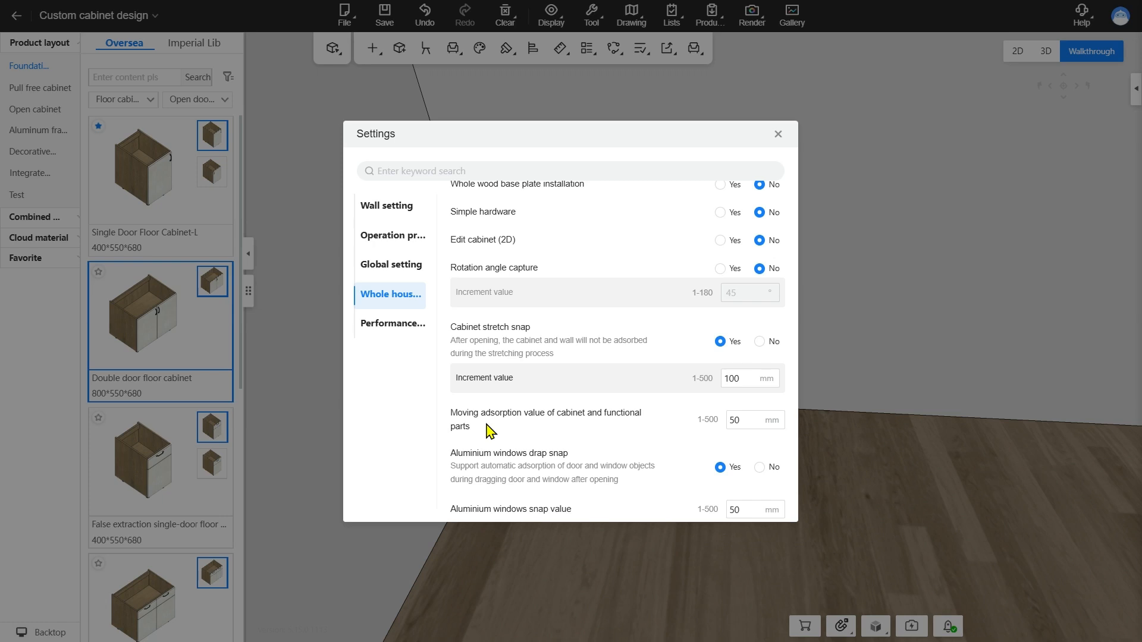
# Check the Moving adsorption value of cabinet and functional parts, and move the white cabinet flush against the side wall
pyautogui.click(752, 421)
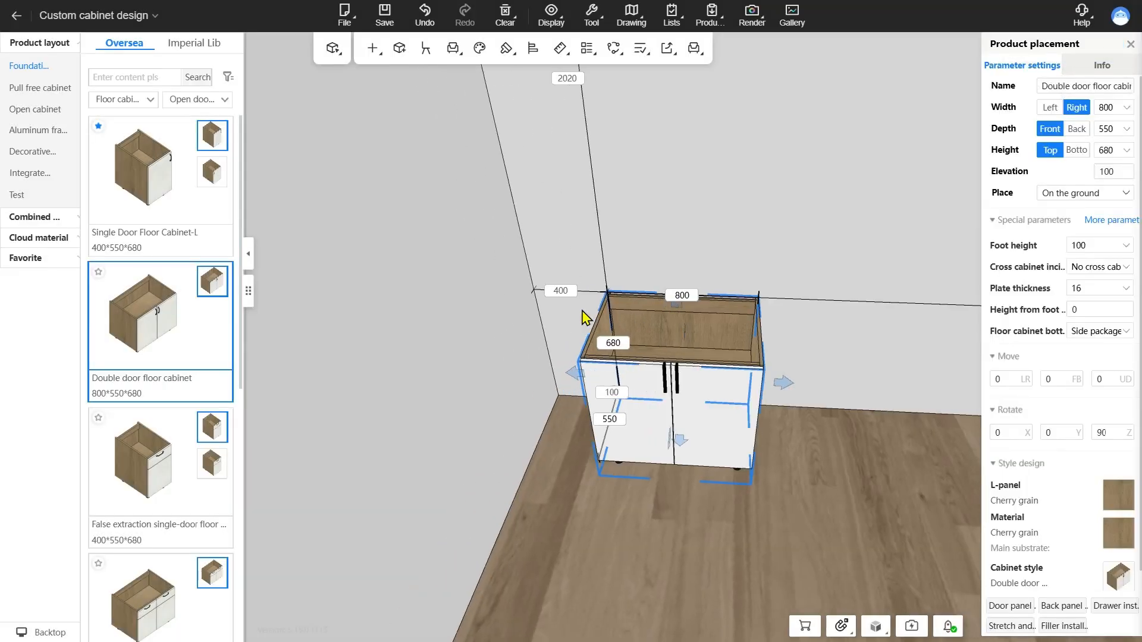
pyautogui.click(712, 341)
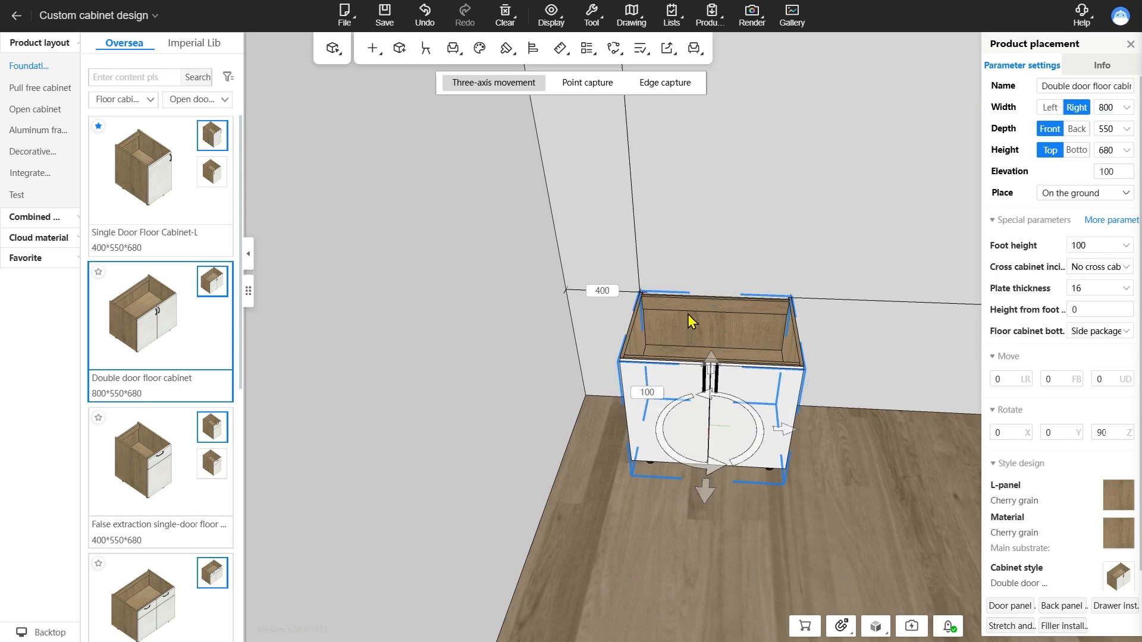
pyautogui.moveTo(690, 316); pyautogui.dragTo(646, 311)
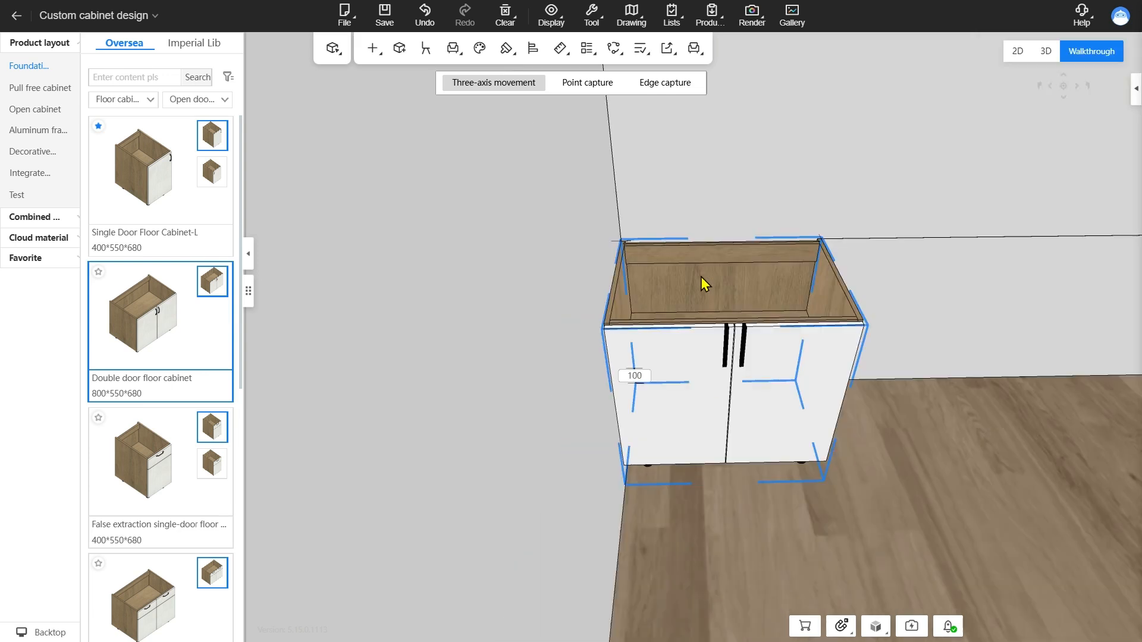
pyautogui.moveTo(700, 277); pyautogui.dragTo(731, 292)
pyautogui.click(797, 529)
# Review the Associate accessories with cabinet setting and place the Books model from the Material plaza inside the white cabinet
pyautogui.scroll(-3, 845, 517)
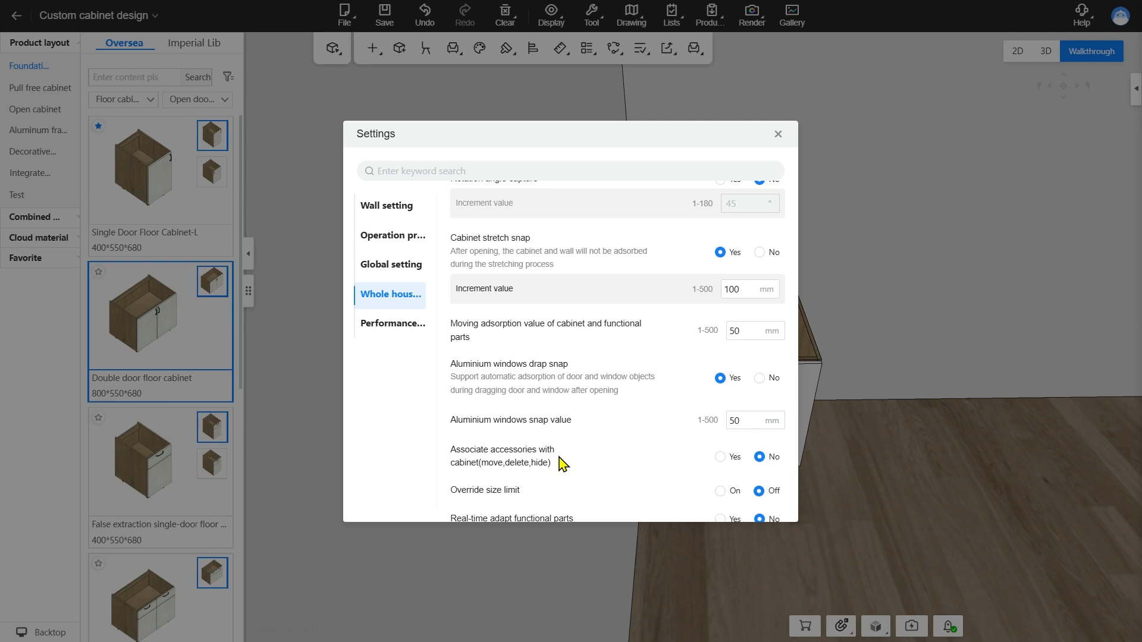
pyautogui.click(778, 134)
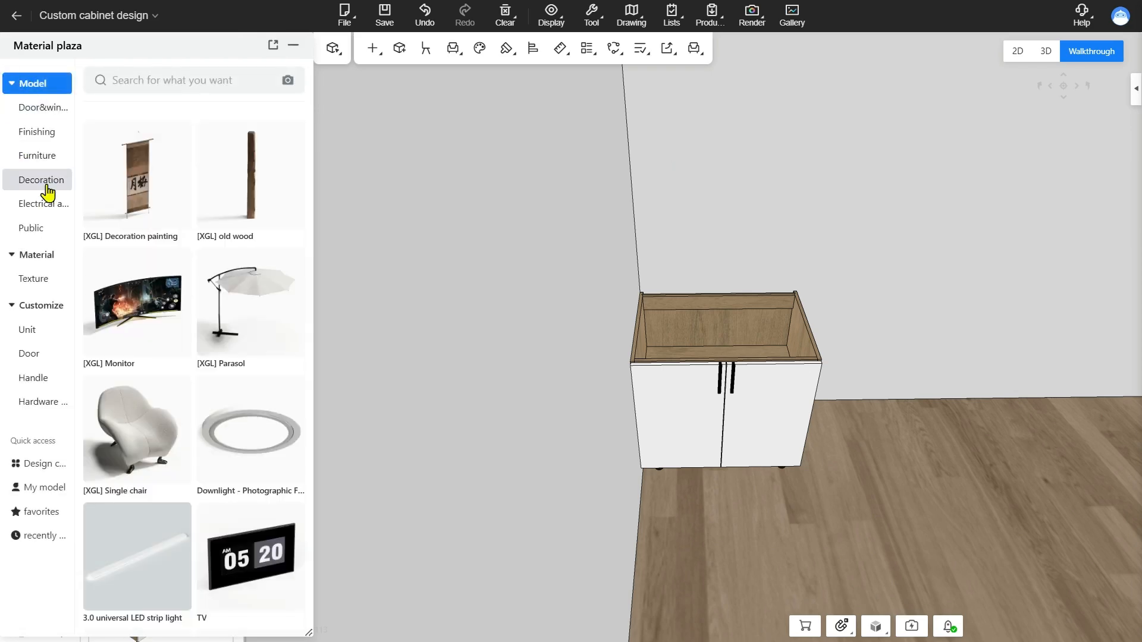
pyautogui.scroll(-5, 186, 389)
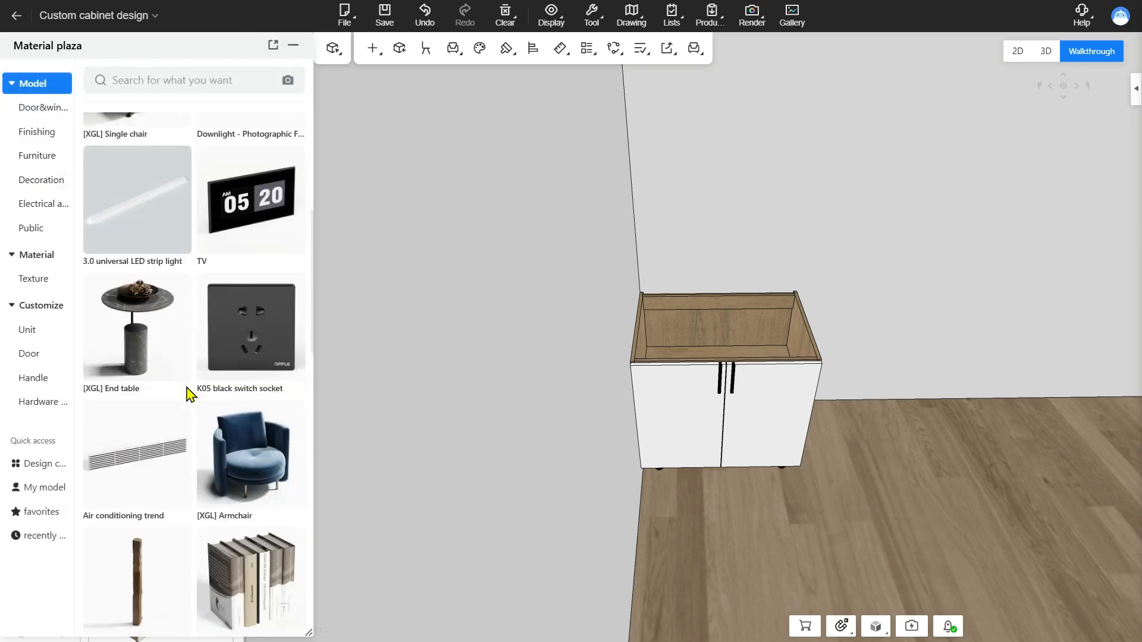
pyautogui.scroll(-4, 186, 389)
pyautogui.click(286, 331)
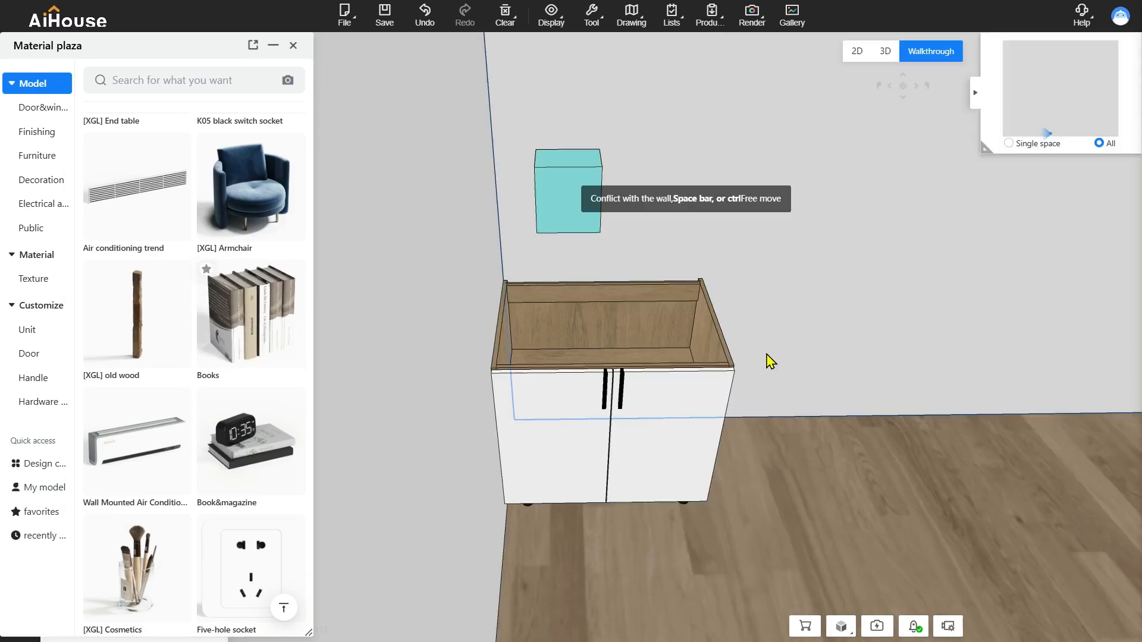
pyautogui.click(755, 550)
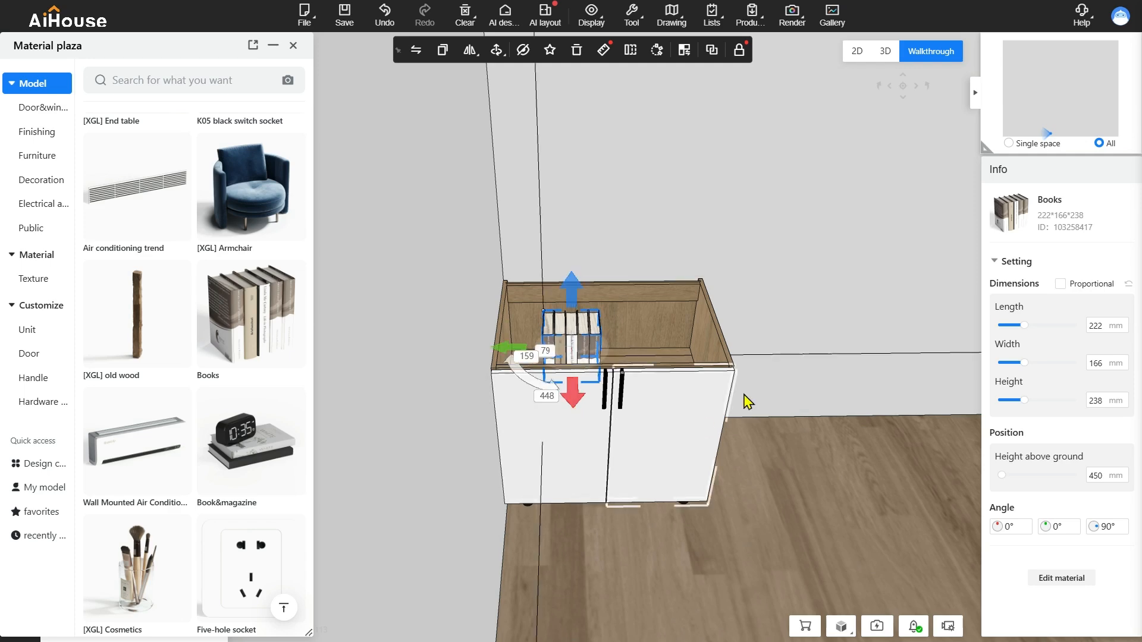
# Move the white double door floor cabinet along the back wall, away from the books, to about 317 mm from the side wall
pyautogui.click(659, 305)
pyautogui.click(778, 344)
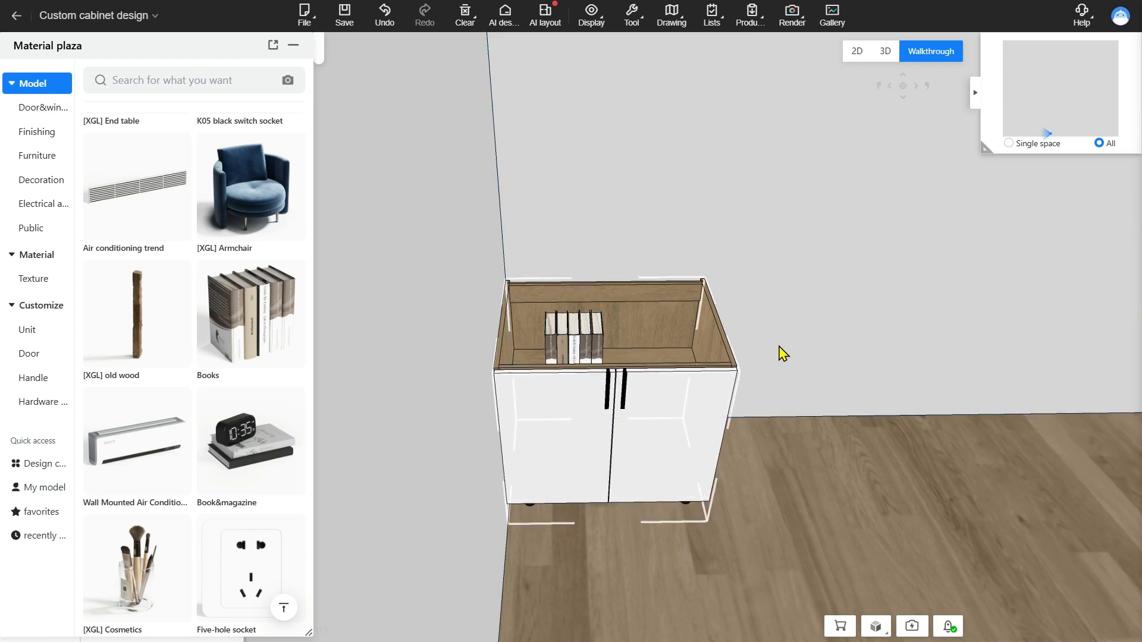
pyautogui.click(762, 322)
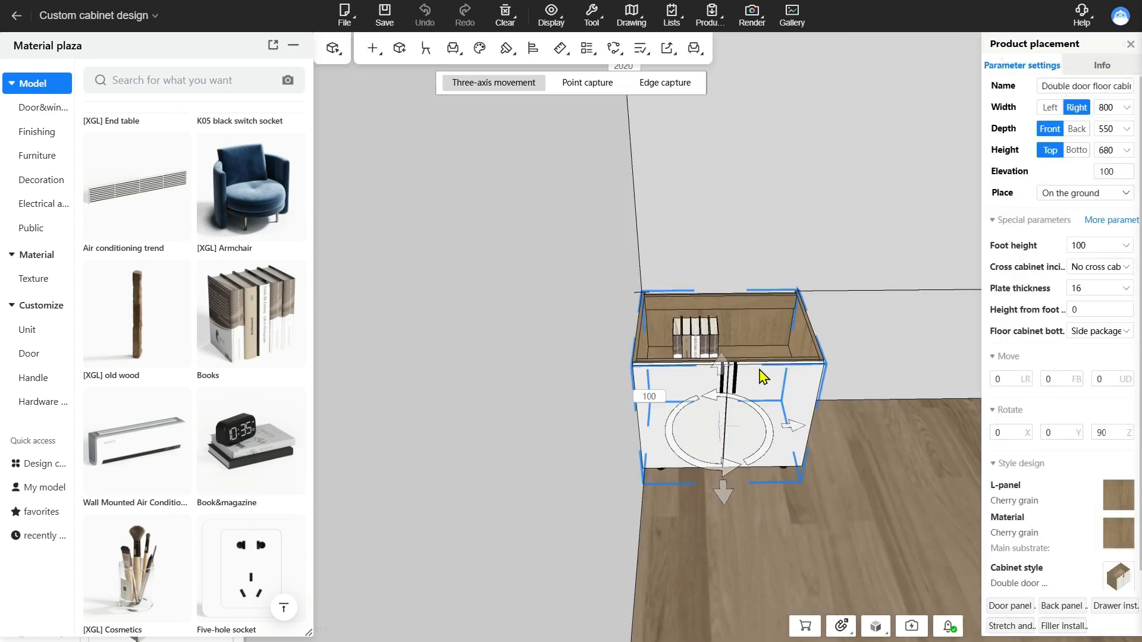
pyautogui.moveTo(761, 377); pyautogui.dragTo(826, 378)
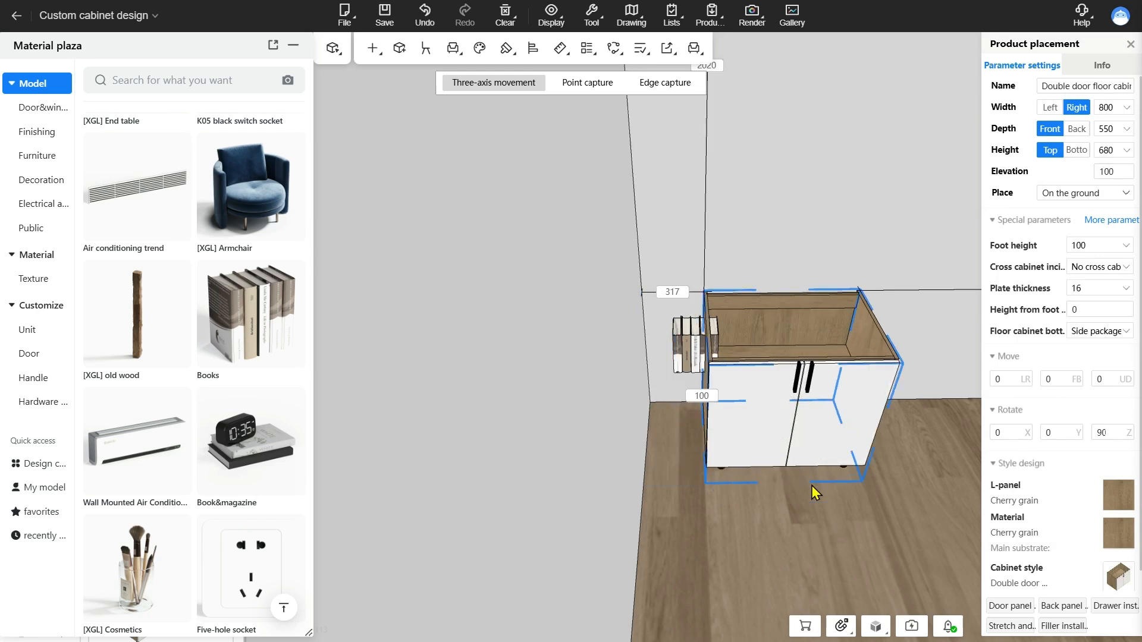
# Undo the white cabinet's last move and, with Associate accessories with cabinet set to Yes, move it to about 386 mm from the side wall
pyautogui.hotkey('ctrl', 'z')
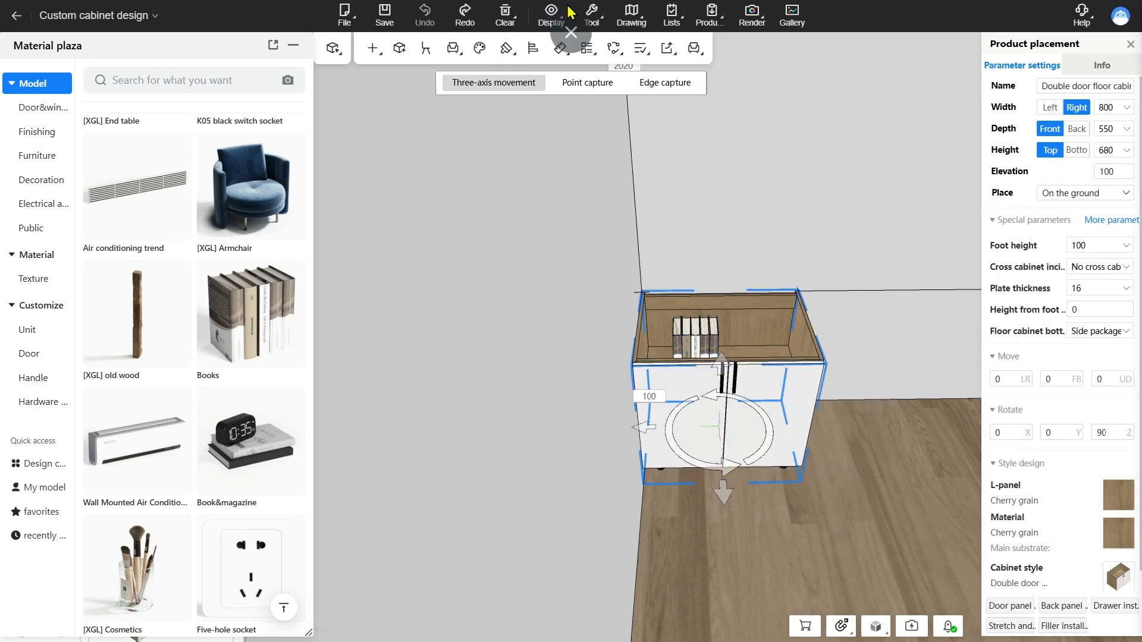
pyautogui.moveTo(591, 15)
pyautogui.click(599, 112)
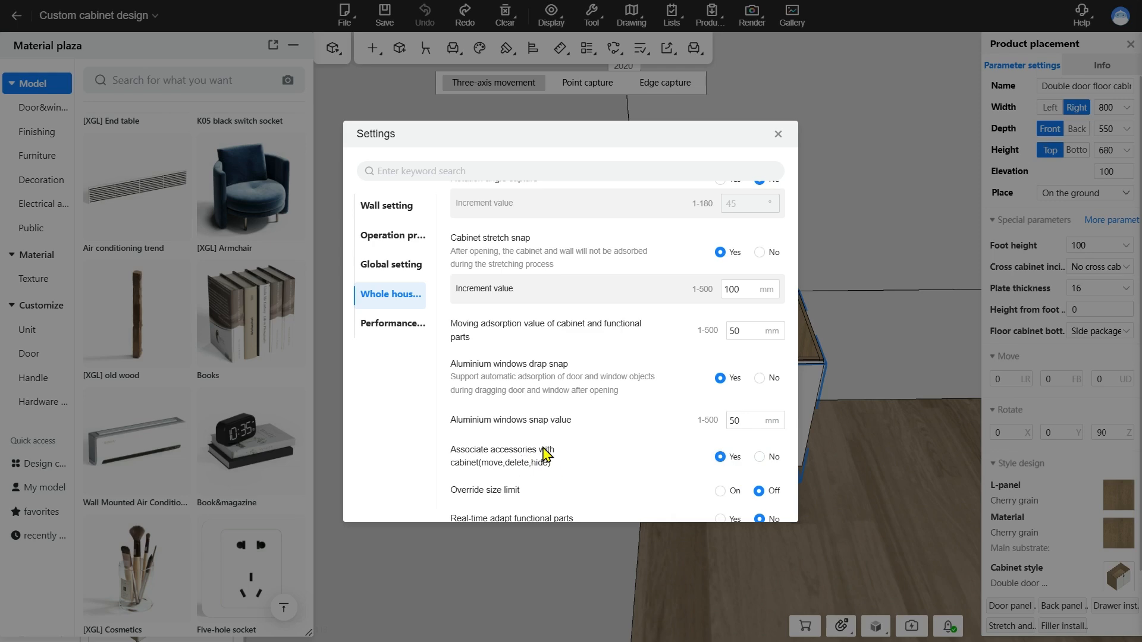
pyautogui.click(777, 134)
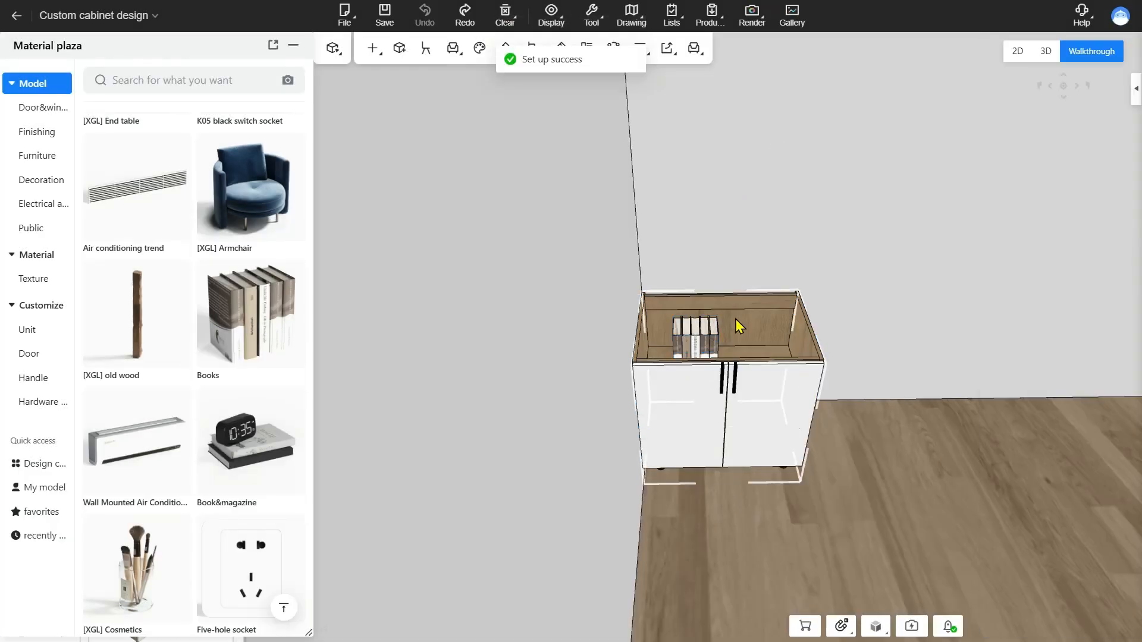
pyautogui.click(737, 324)
pyautogui.moveTo(787, 425); pyautogui.dragTo(865, 422)
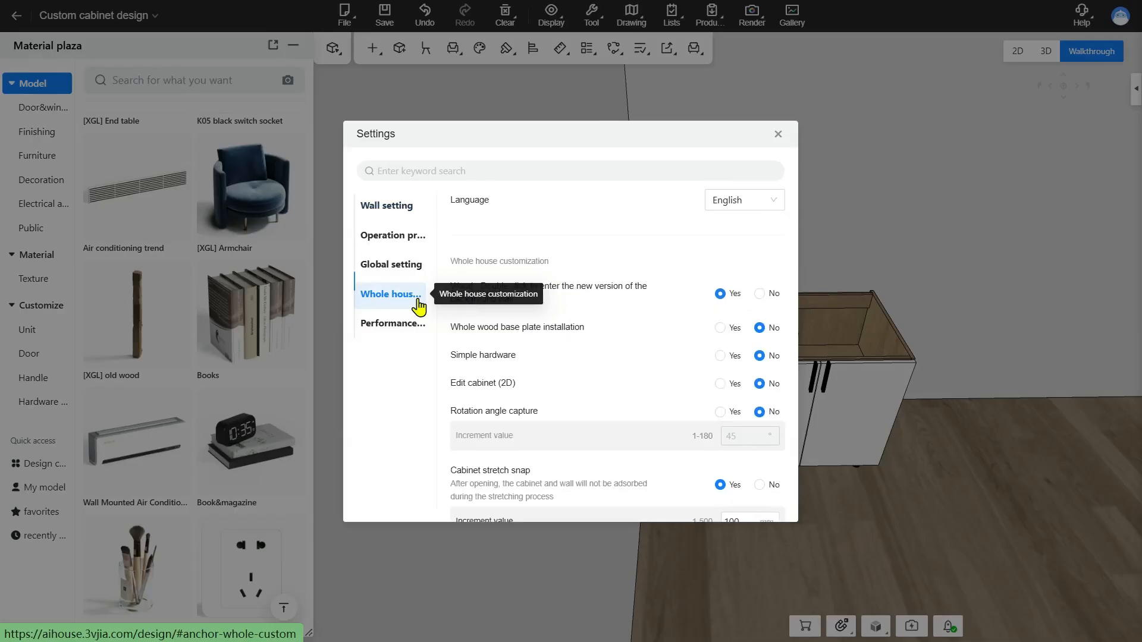
# Check the Override size limit setting and try to set the white double door floor cabinet's width to 500 mm
pyautogui.scroll(-5, 505, 324)
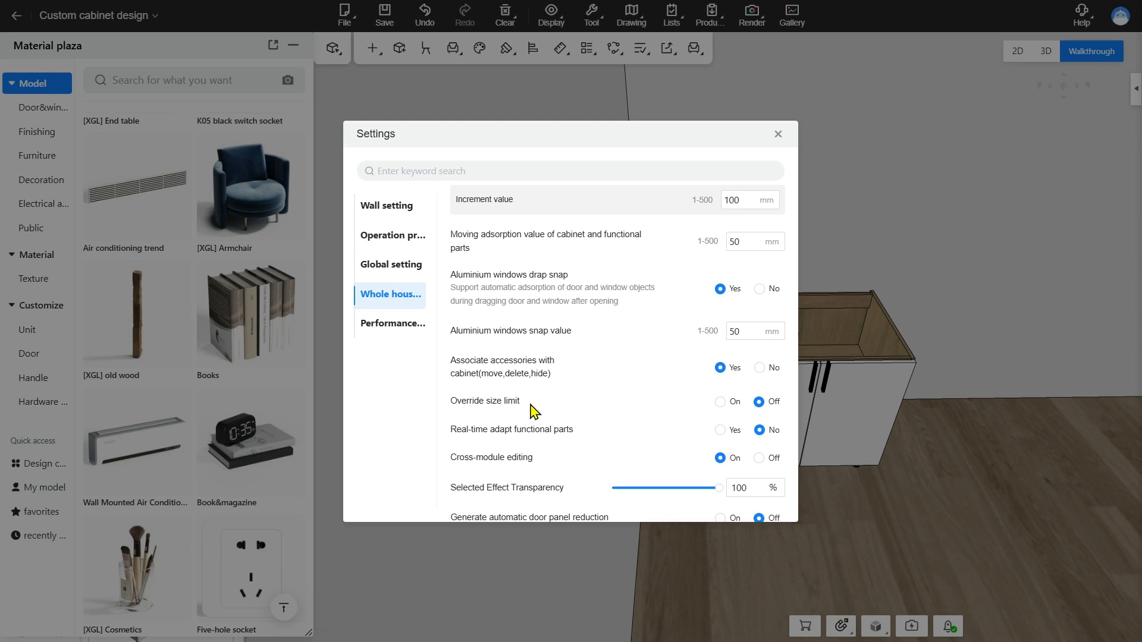
pyautogui.click(812, 130)
pyautogui.click(797, 319)
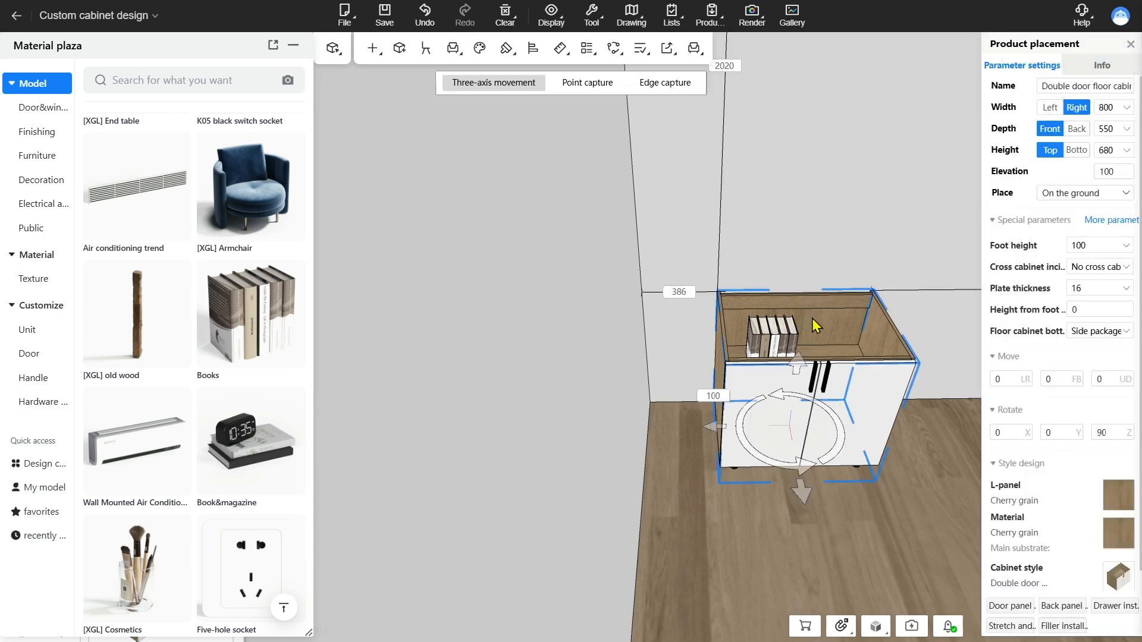
pyautogui.press('d')
pyautogui.press('w')
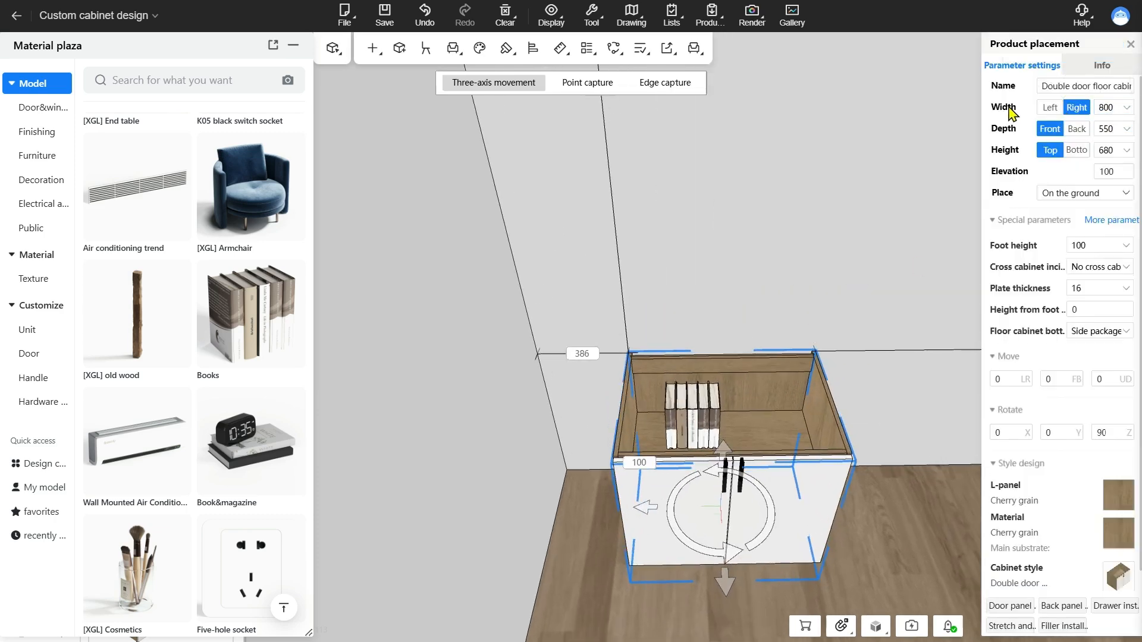
pyautogui.click(1106, 109)
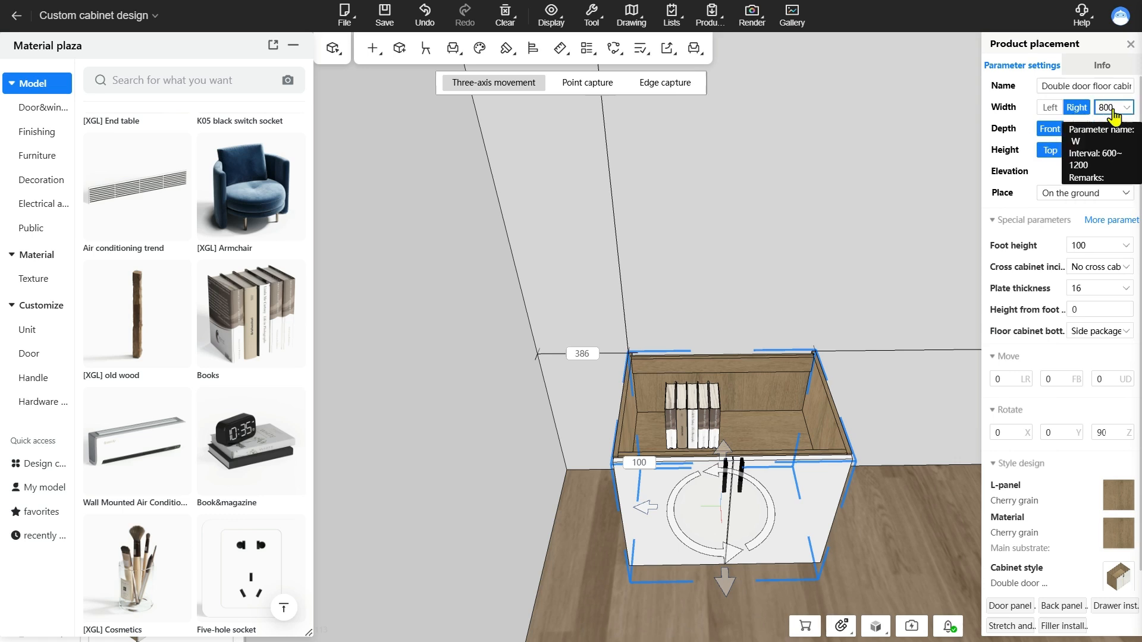
pyautogui.click(1111, 110)
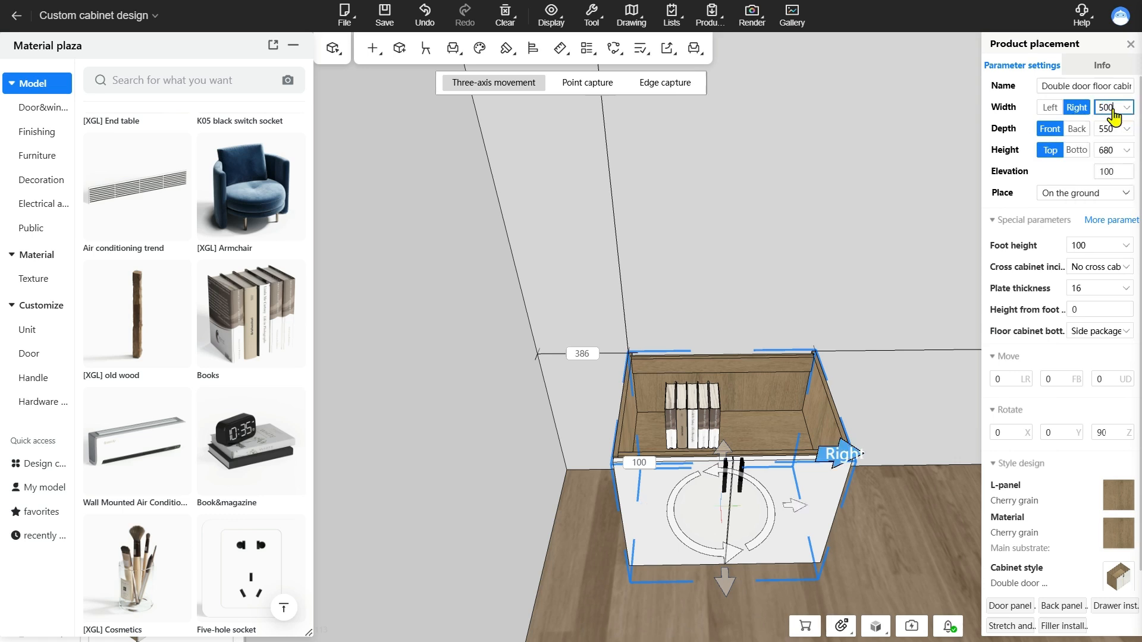
pyautogui.write('500')
pyautogui.press('Return')
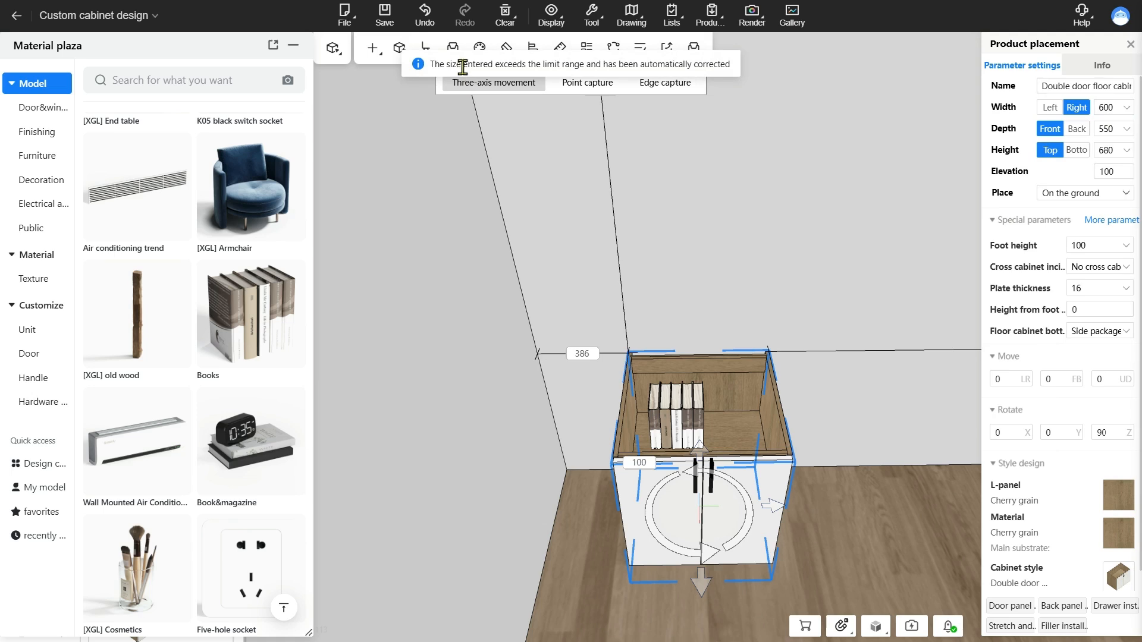
pyautogui.moveTo(469, 72); pyautogui.dragTo(506, 72)
pyautogui.moveTo(1118, 111)
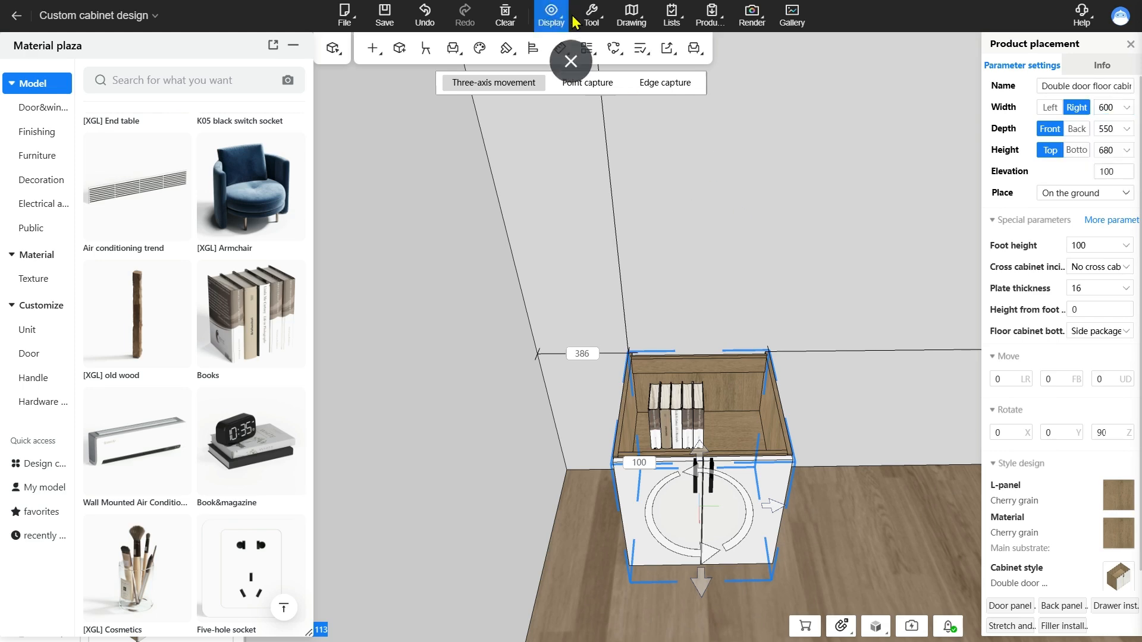
# Turn on Override size limit in the whole house customization settings
pyautogui.click(591, 15)
pyautogui.click(618, 117)
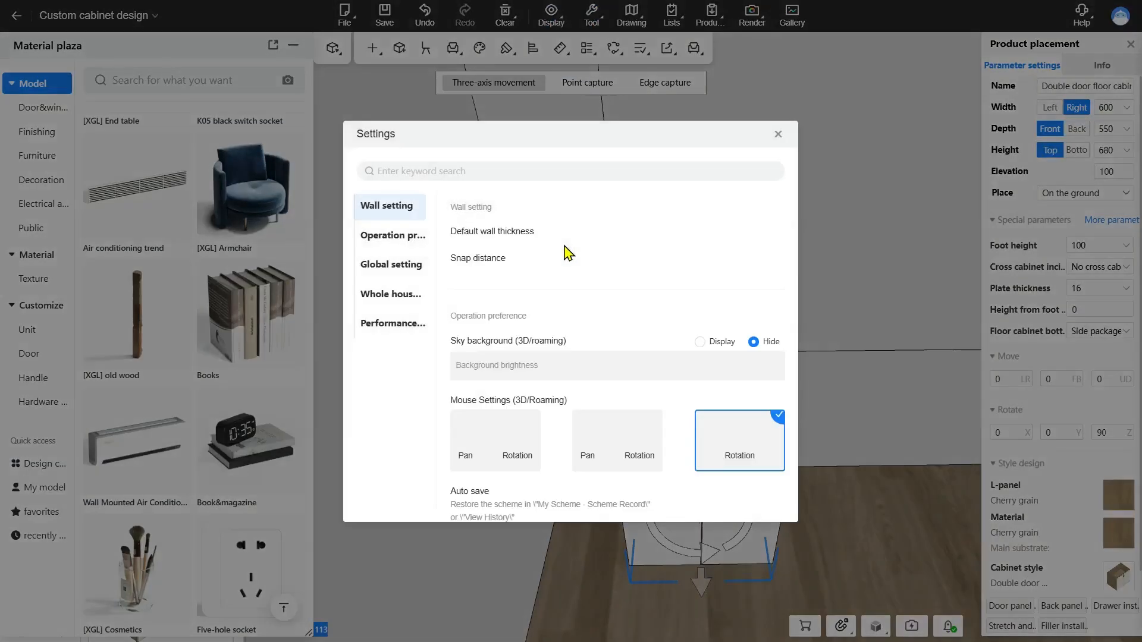
pyautogui.click(393, 293)
pyautogui.scroll(-5, 684, 309)
pyautogui.click(778, 134)
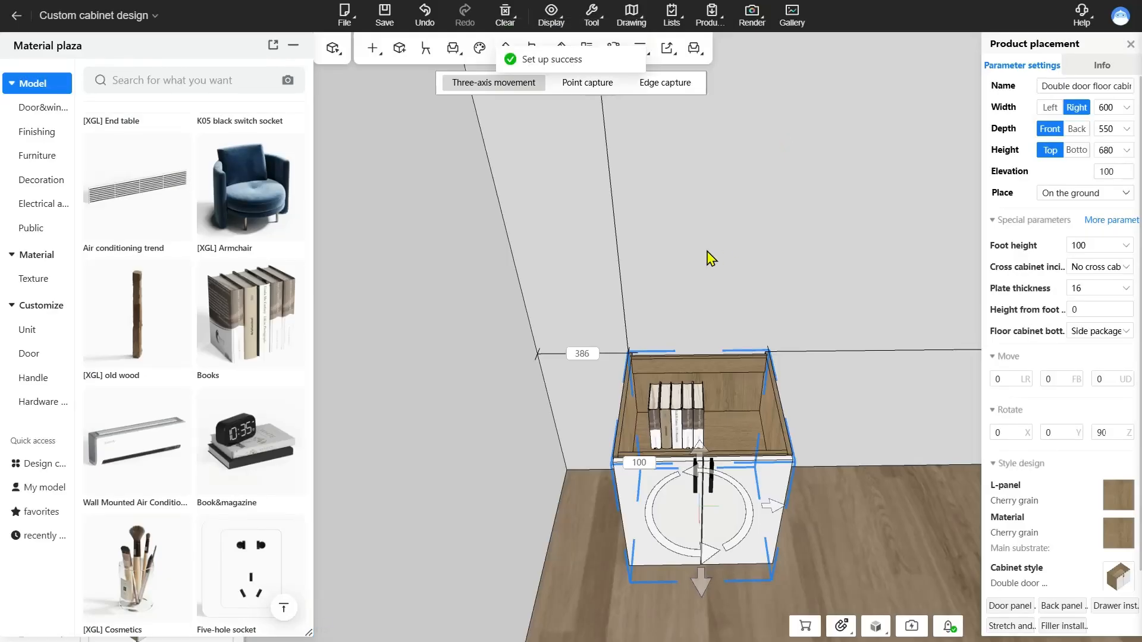
# Reselect the white cabinet holding the books and enter its width again
pyautogui.click(708, 255)
pyautogui.click(730, 418)
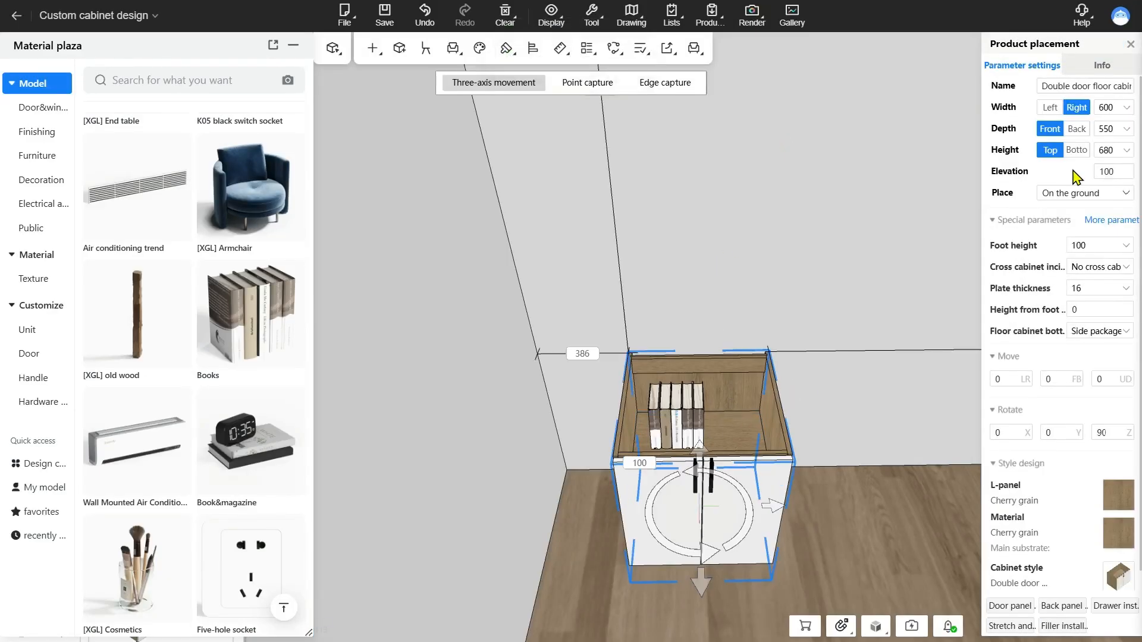
pyautogui.click(1104, 109)
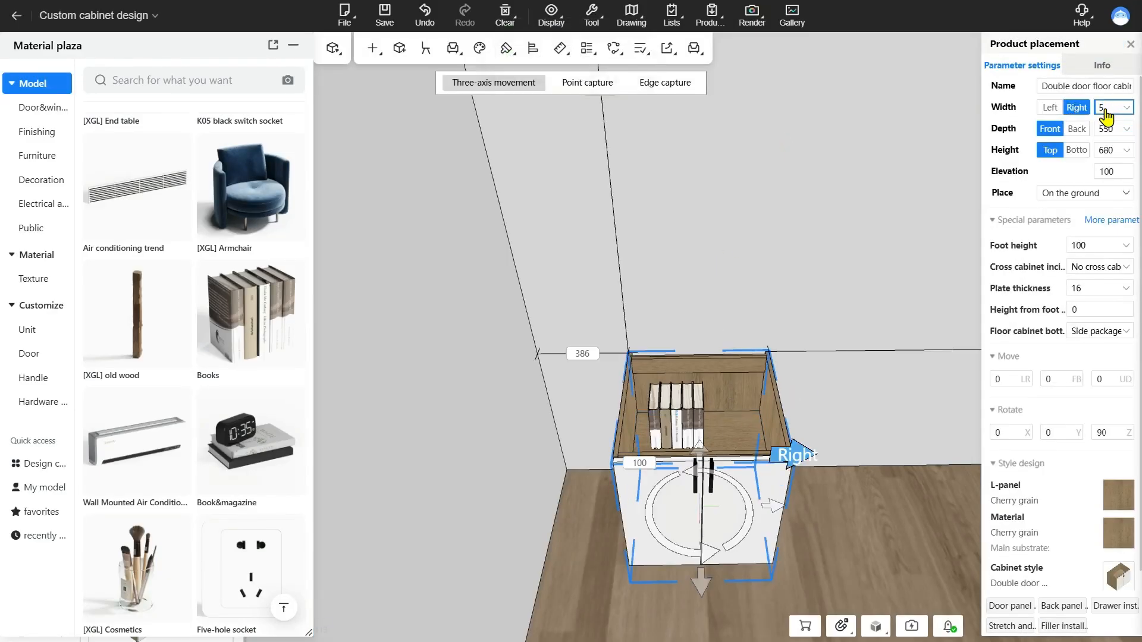
pyautogui.press('Return')
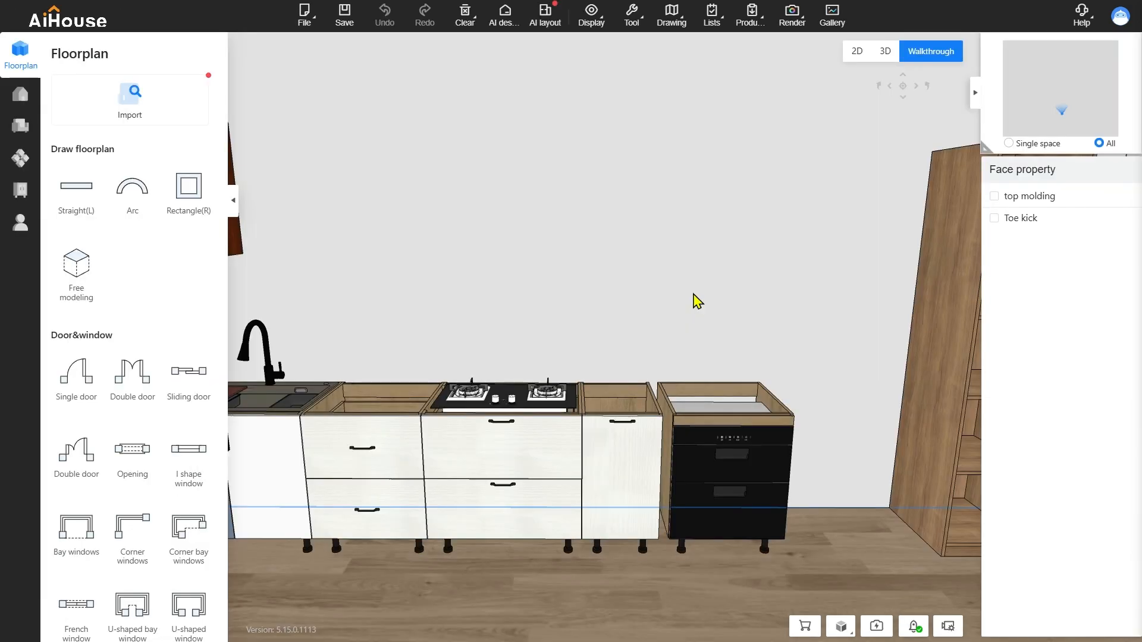
# Open the white double door floor cabinet in Custom cabinet design and set its width to 500 mm
pyautogui.moveTo(647, 220); pyautogui.dragTo(599, 299)
pyautogui.moveTo(489, 324); pyautogui.dragTo(624, 291)
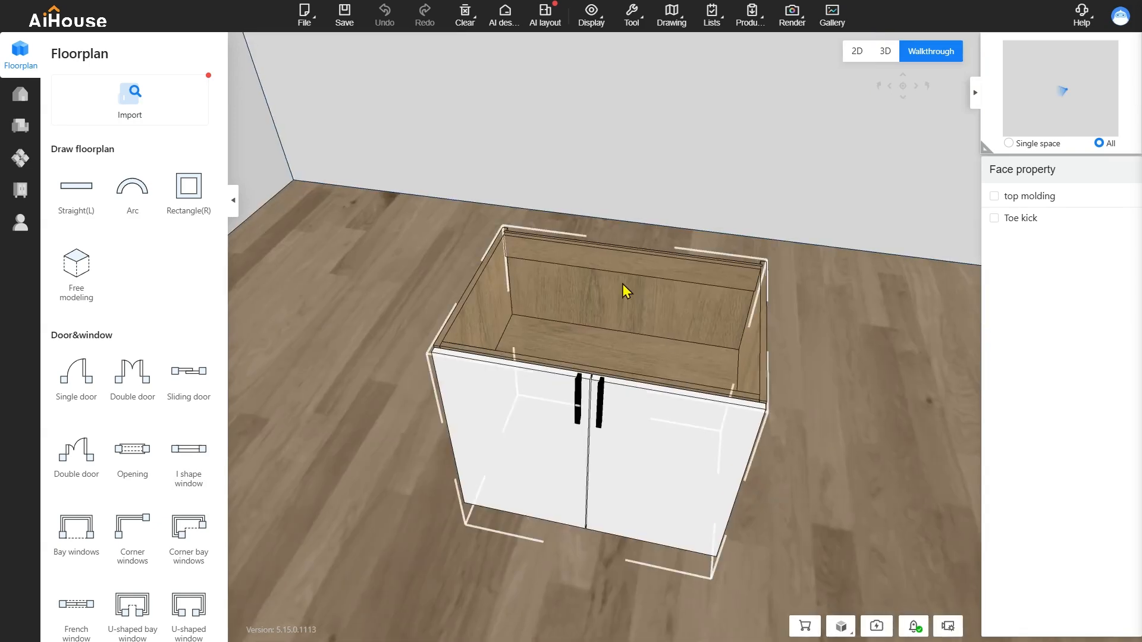
pyautogui.click(622, 305)
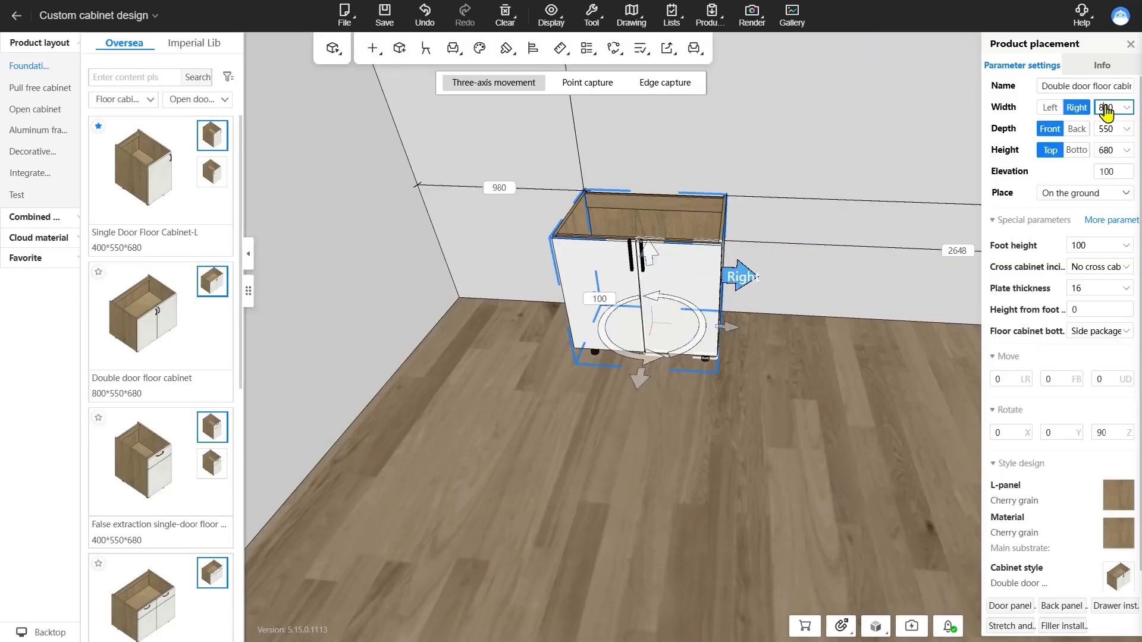
pyautogui.press('Return')
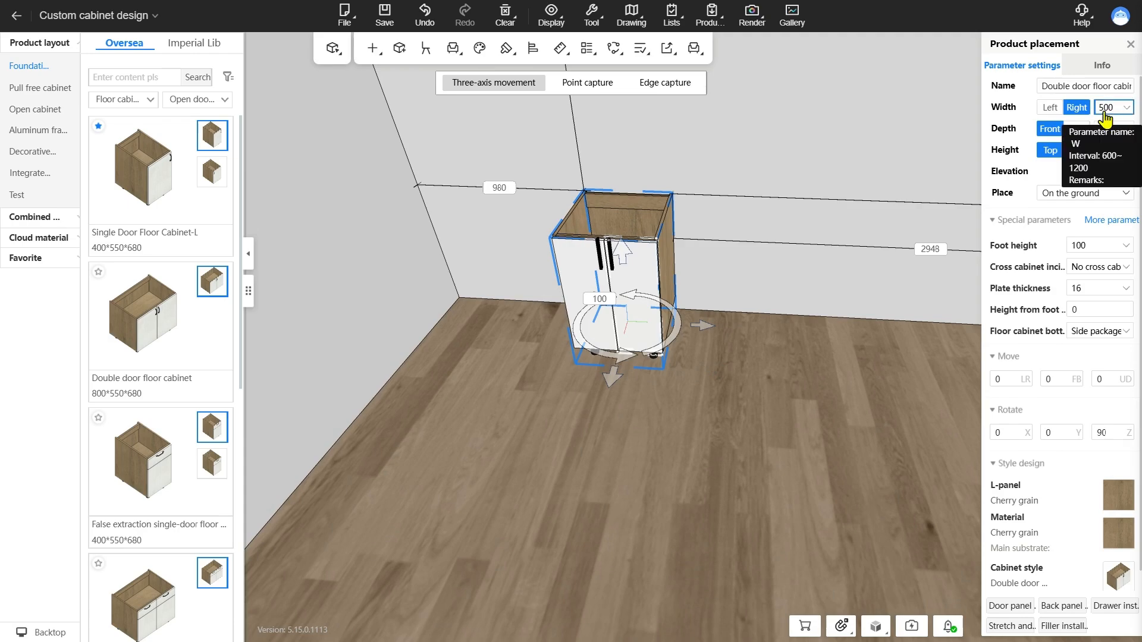
# Turn off Override size limit and review the Cross-module editing option in the whole house customization settings
pyautogui.scroll(-3, 652, 196)
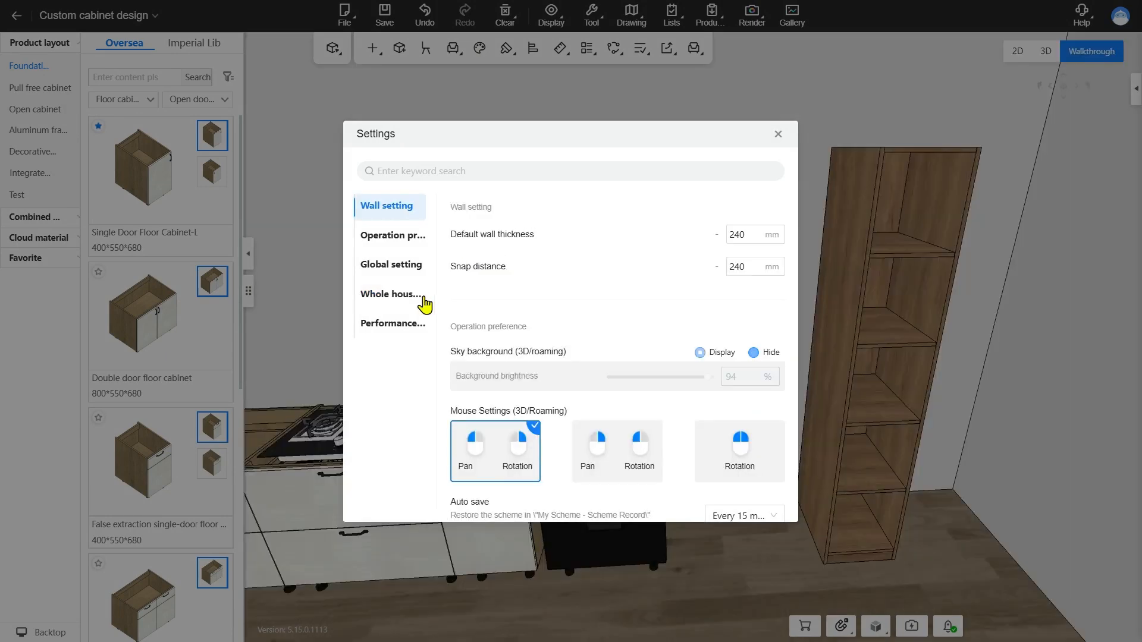
pyautogui.click(419, 300)
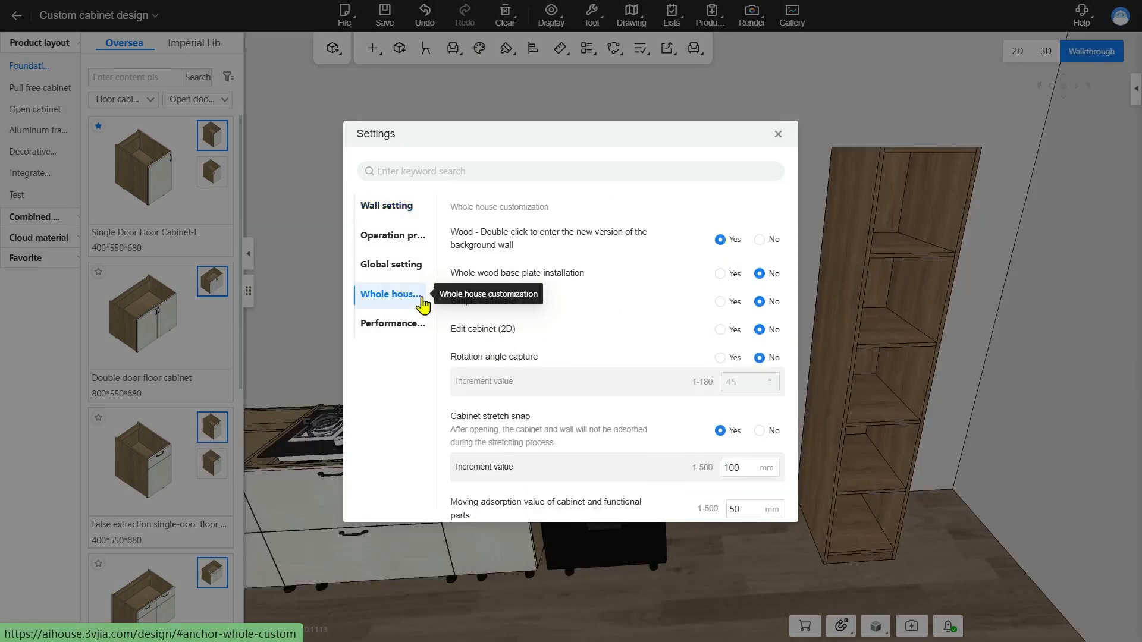
pyautogui.scroll(-3, 613, 376)
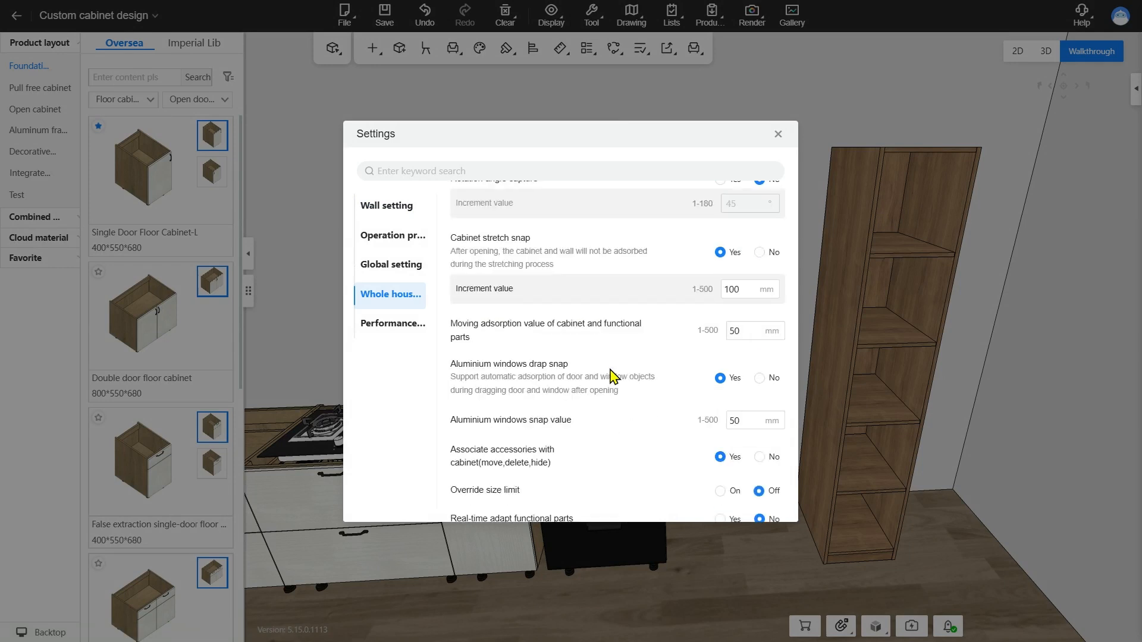
pyautogui.scroll(-2, 612, 376)
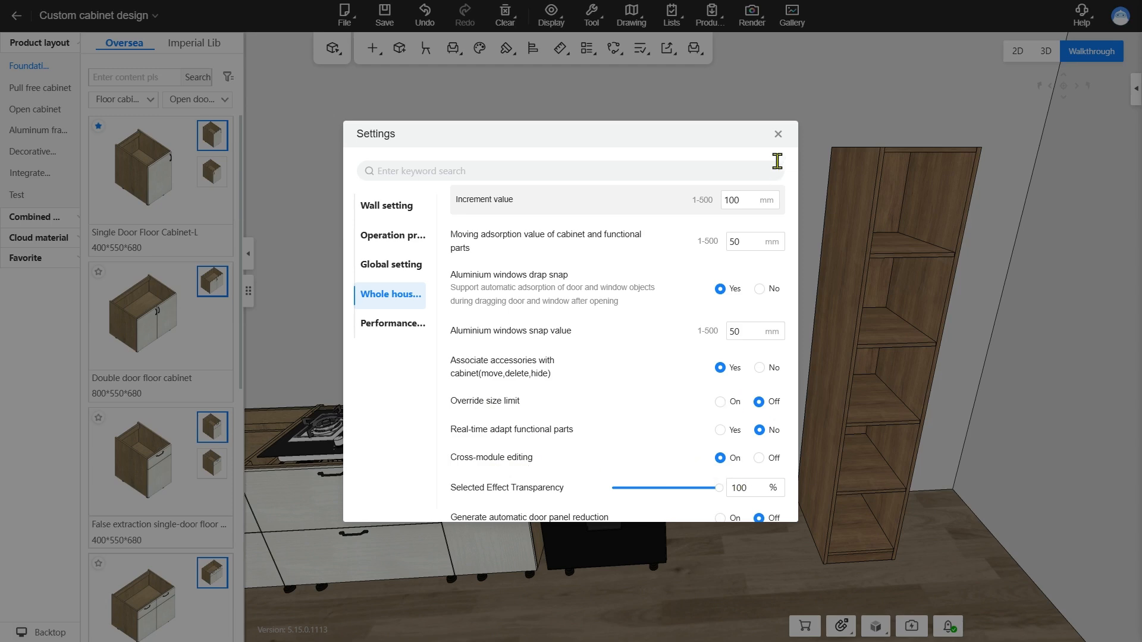
pyautogui.click(778, 133)
# Stretch the tall cabinet frame on the side facing the kitchen cabinets to a width of 900 mm
pyautogui.click(132, 23)
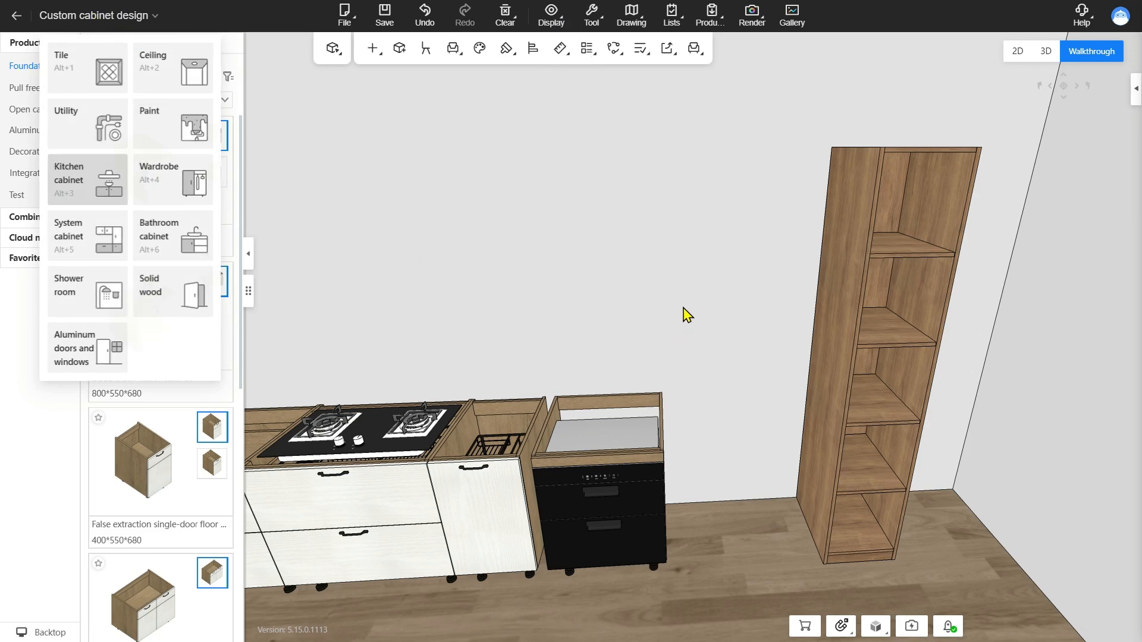
pyautogui.click(847, 367)
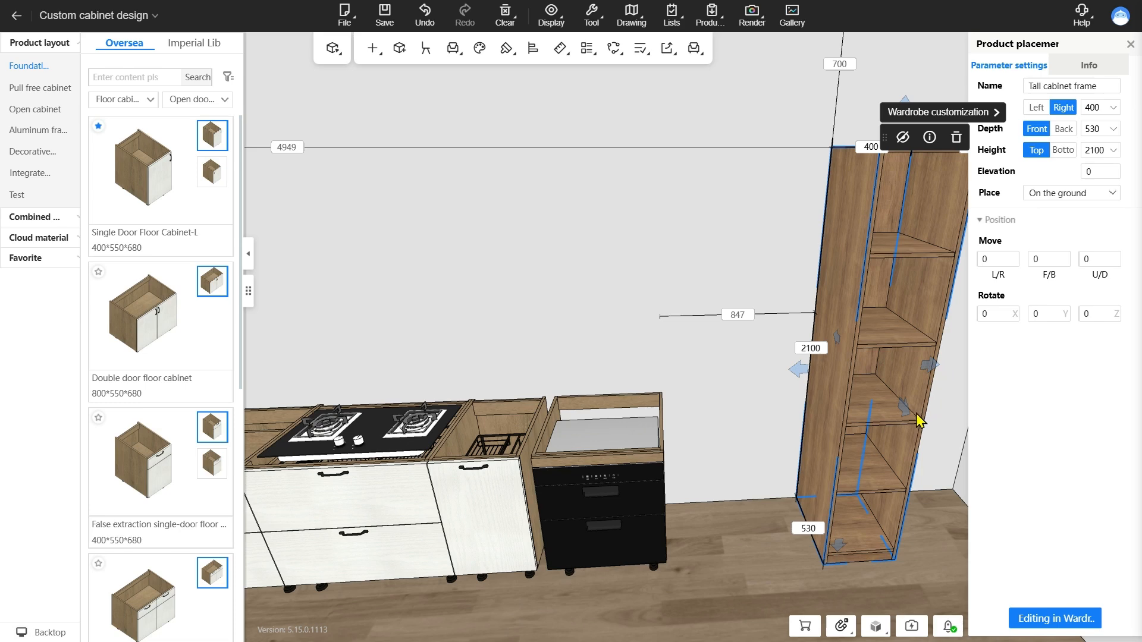
pyautogui.moveTo(800, 372); pyautogui.dragTo(728, 379)
pyautogui.click(786, 367)
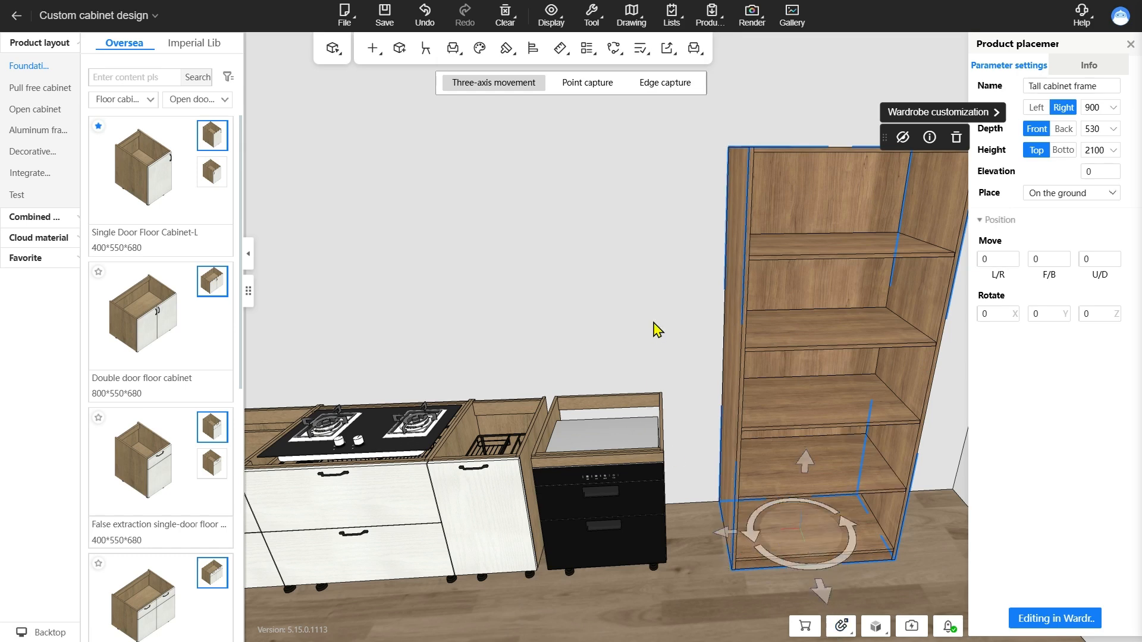
pyautogui.press('space')
# Set Cross-module editing to Off and try selecting the tall cabinet frame
pyautogui.click(591, 17)
pyautogui.click(599, 170)
pyautogui.click(598, 177)
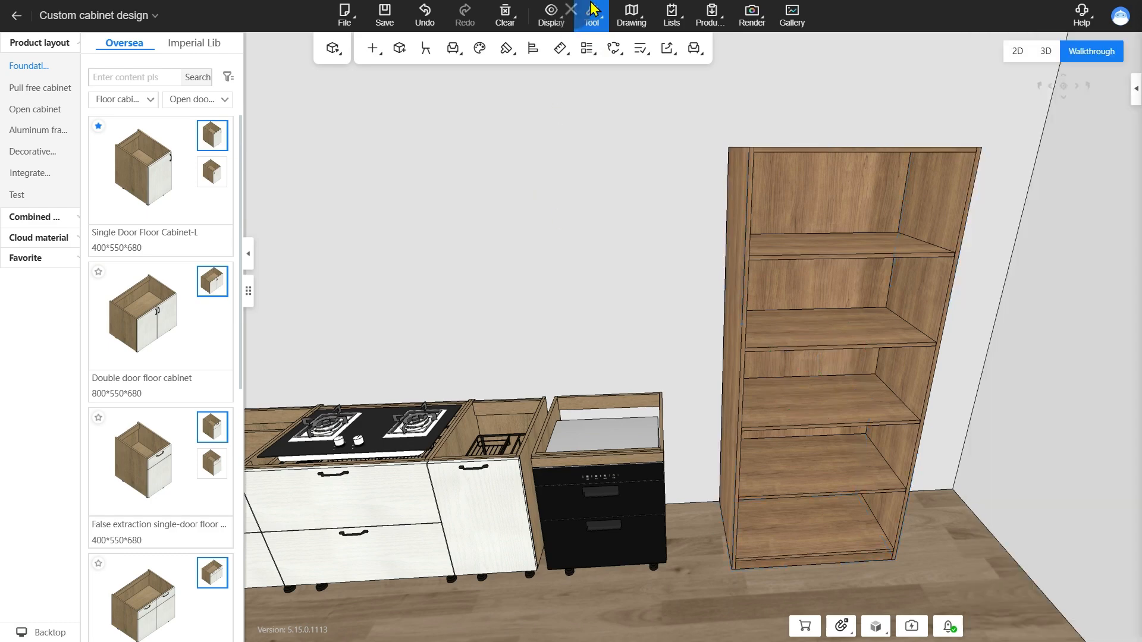
pyautogui.click(592, 18)
pyautogui.click(617, 109)
pyautogui.click(402, 295)
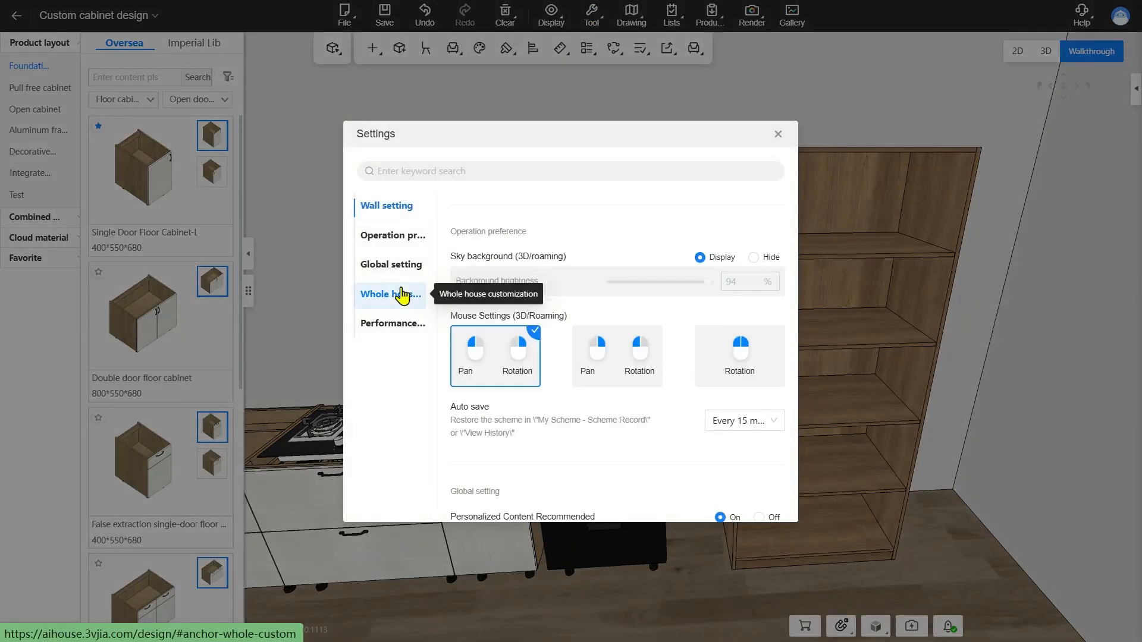
pyautogui.scroll(-2, 632, 330)
pyautogui.scroll(-4, 632, 330)
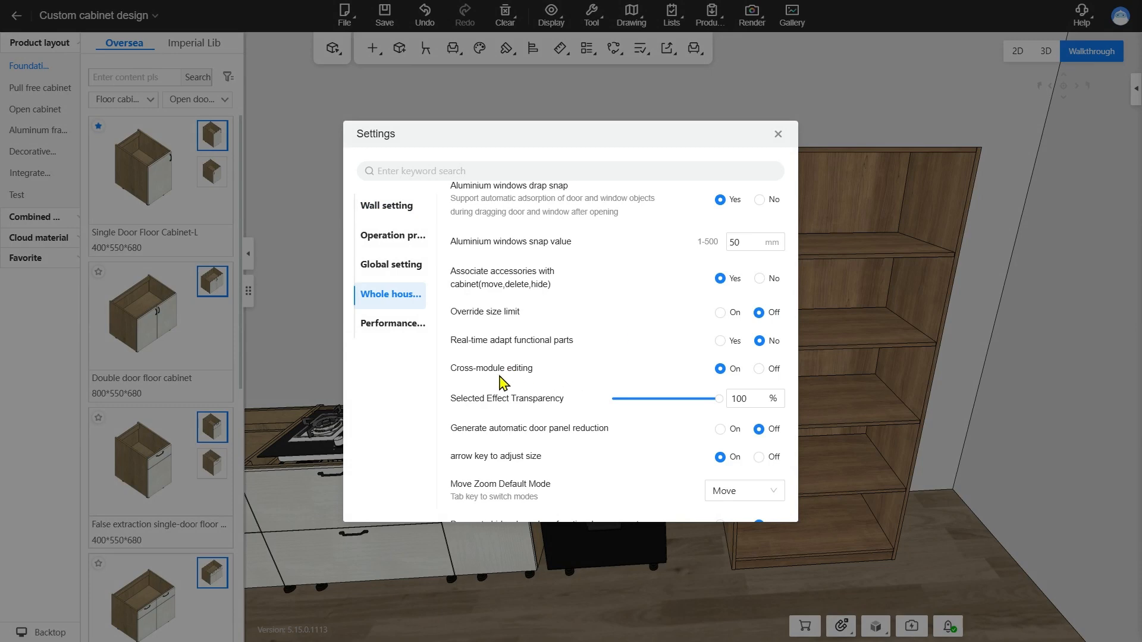
pyautogui.click(759, 369)
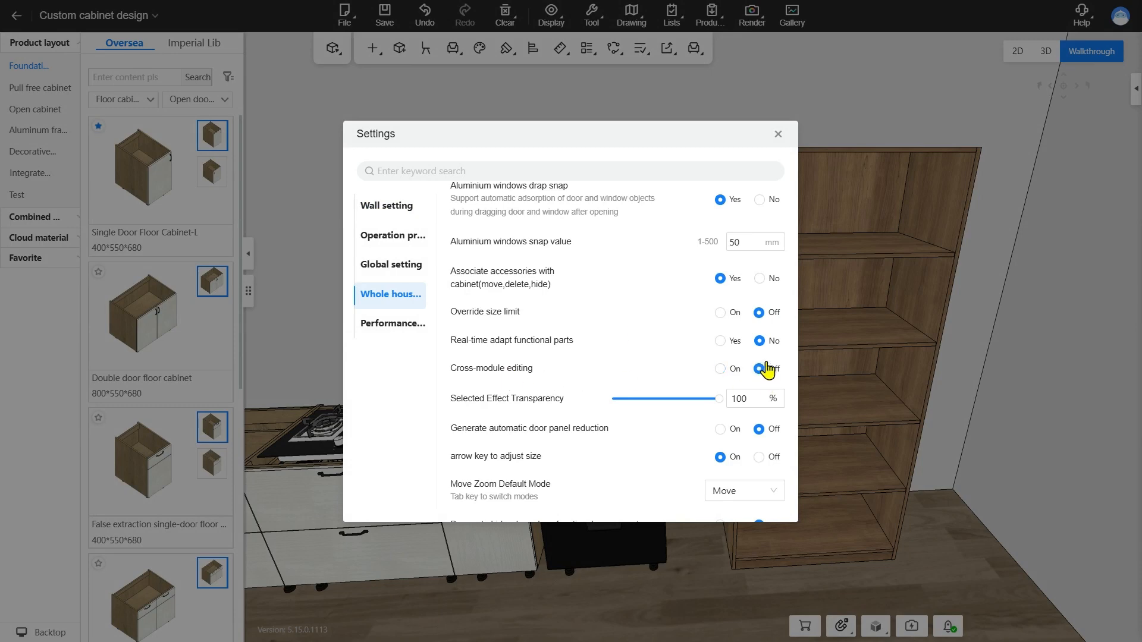
pyautogui.click(778, 134)
pyautogui.click(736, 309)
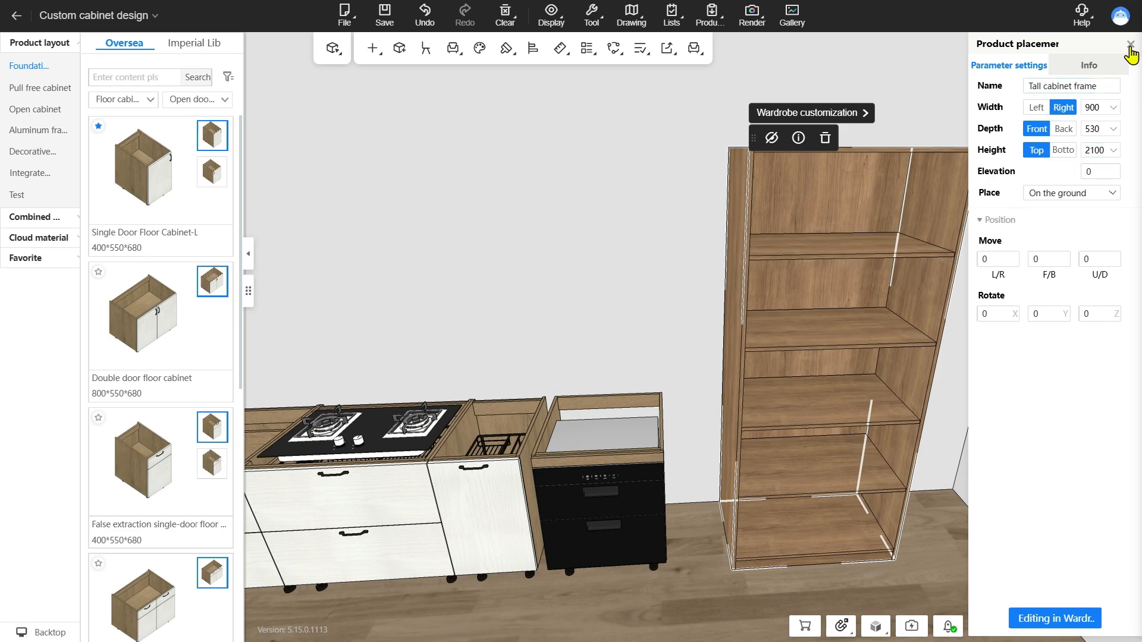
# Review the Selected Effect Transparency setting and select the spice rack floor cabinet between the hob cabinet and the oven
pyautogui.moveTo(591, 16)
pyautogui.click(600, 112)
pyautogui.click(390, 294)
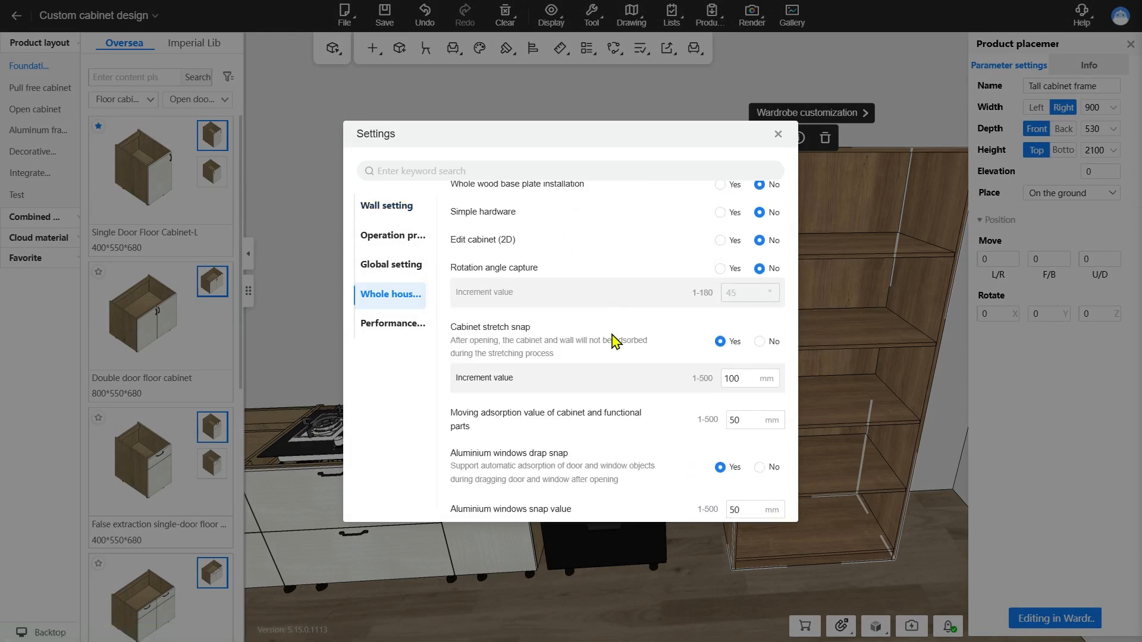
pyautogui.scroll(-3, 612, 339)
pyautogui.scroll(-3, 614, 341)
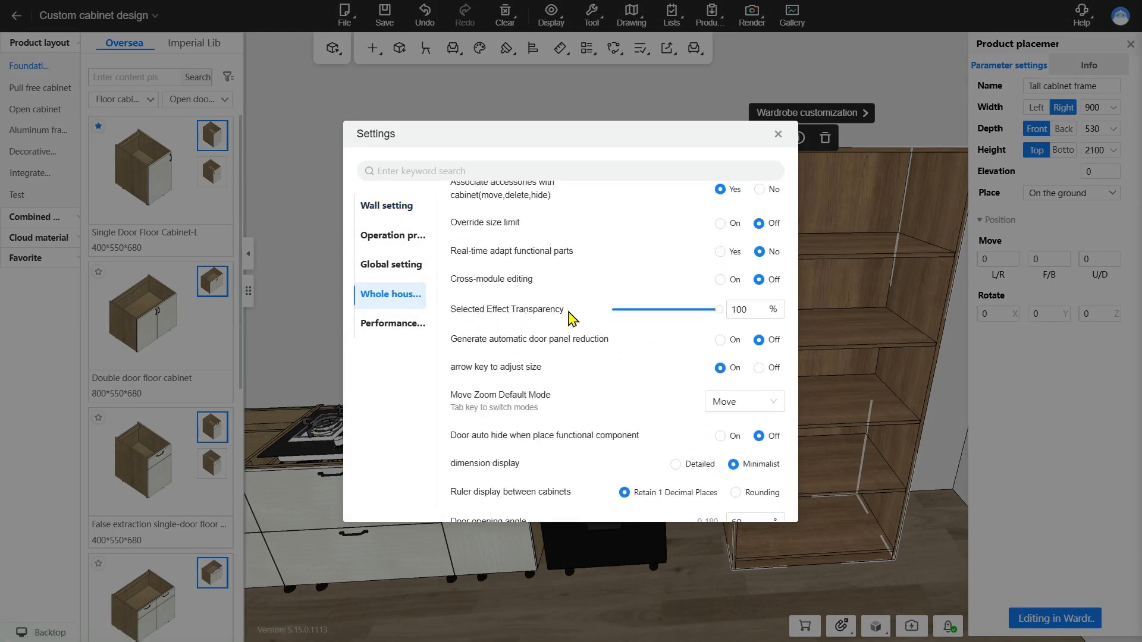
pyautogui.click(778, 134)
pyautogui.click(515, 412)
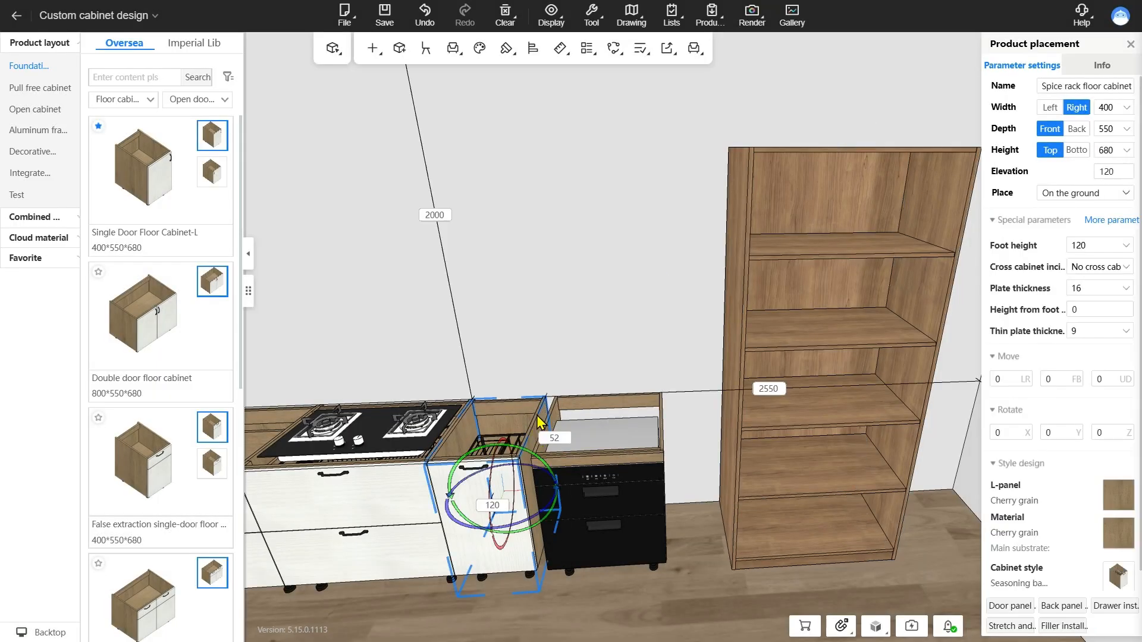
# Set Selected Effect Transparency to 28% in the whole house customization settings and select cabinets to see the effect
pyautogui.click(589, 18)
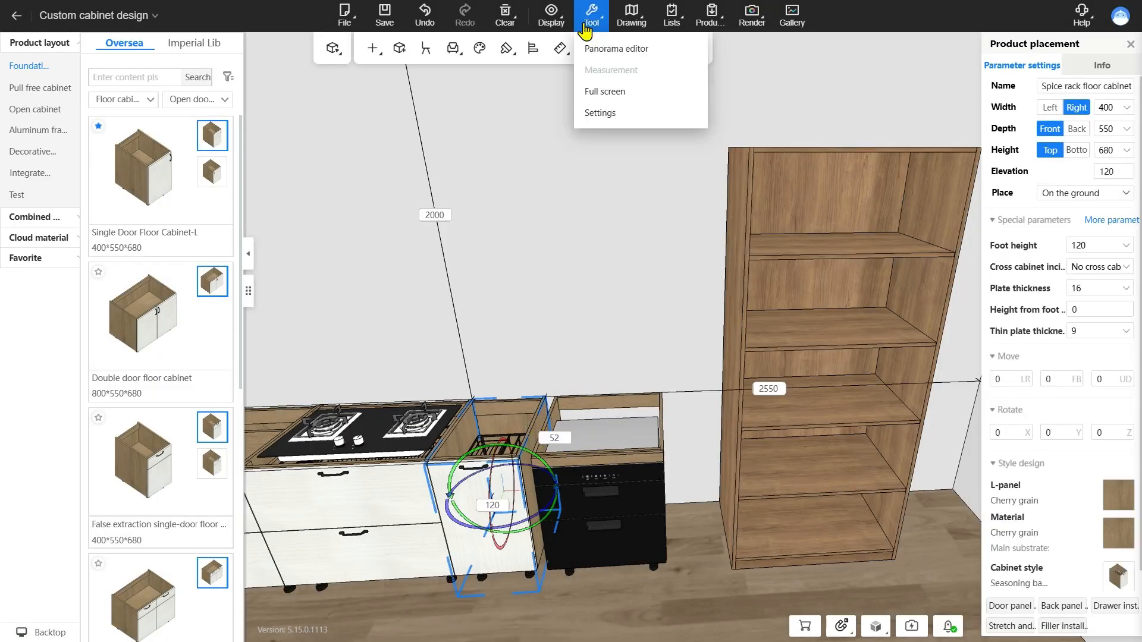
pyautogui.click(609, 113)
pyautogui.click(386, 309)
pyautogui.scroll(-6, 671, 377)
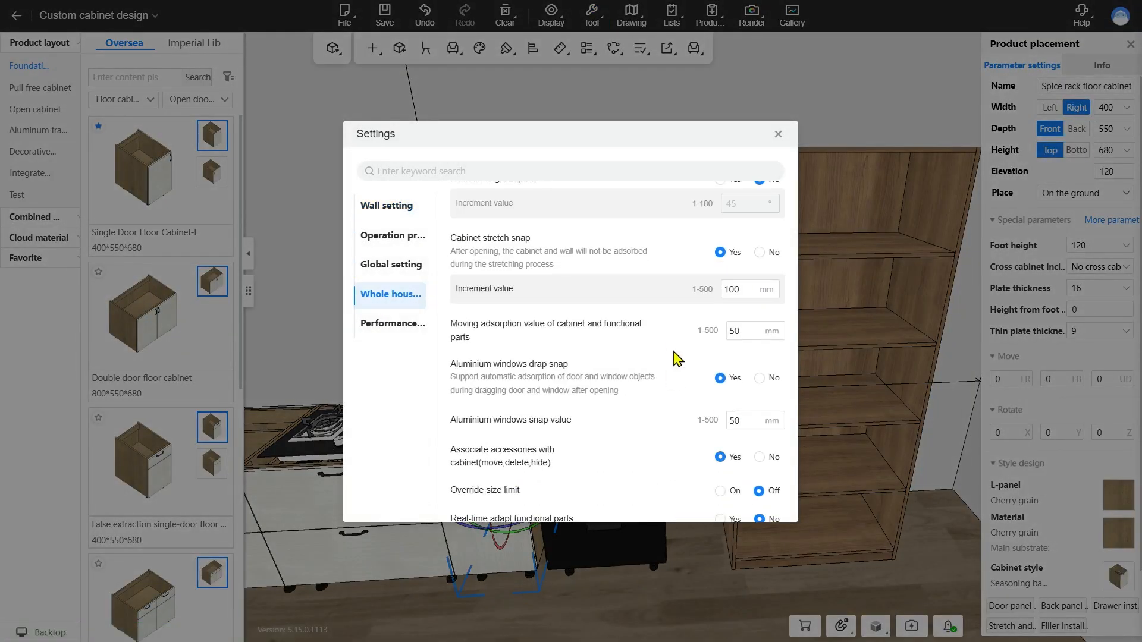
pyautogui.click(642, 399)
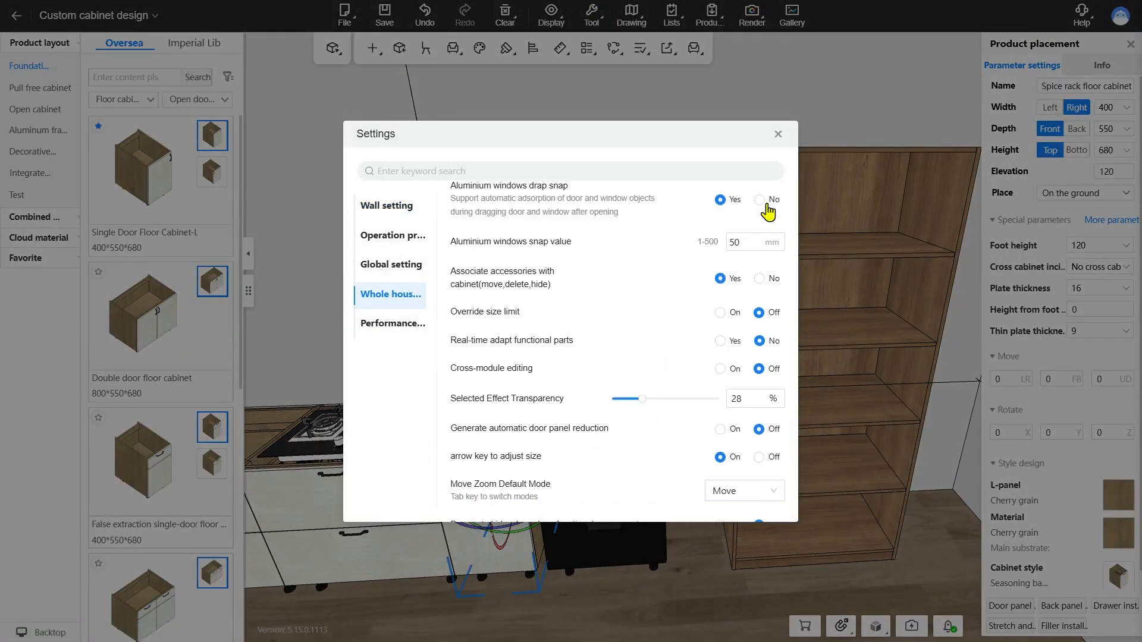
pyautogui.click(778, 134)
pyautogui.click(481, 339)
pyautogui.click(494, 412)
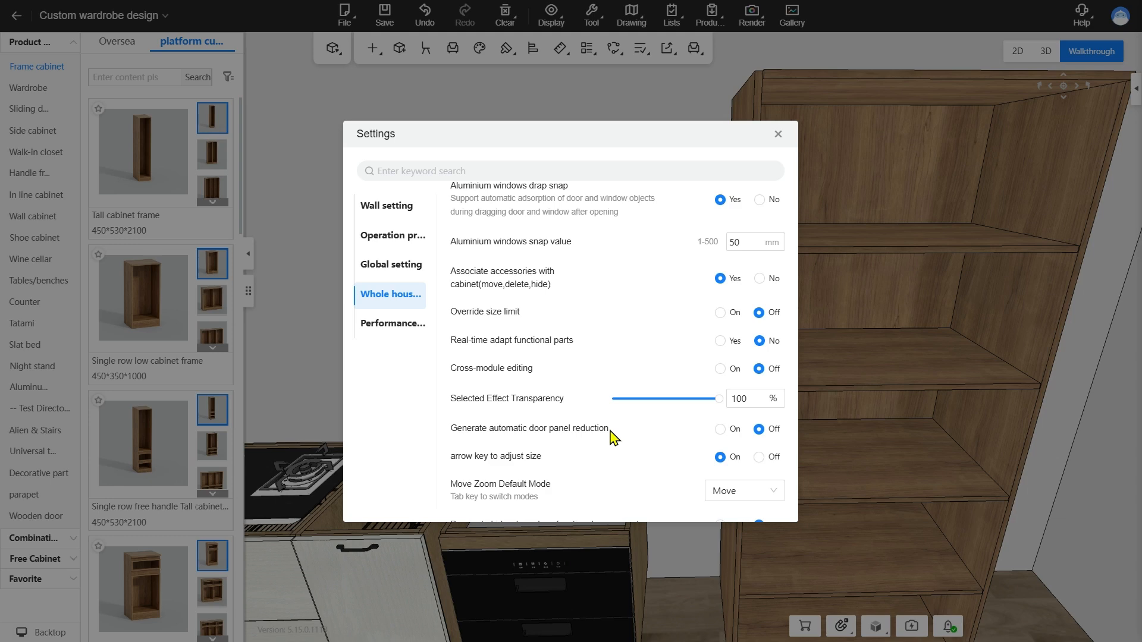
# Close the settings and install a two-leaf, full overlay door across the upper two compartments of the tall cabinet frame
pyautogui.click(778, 134)
pyautogui.moveTo(378, 52)
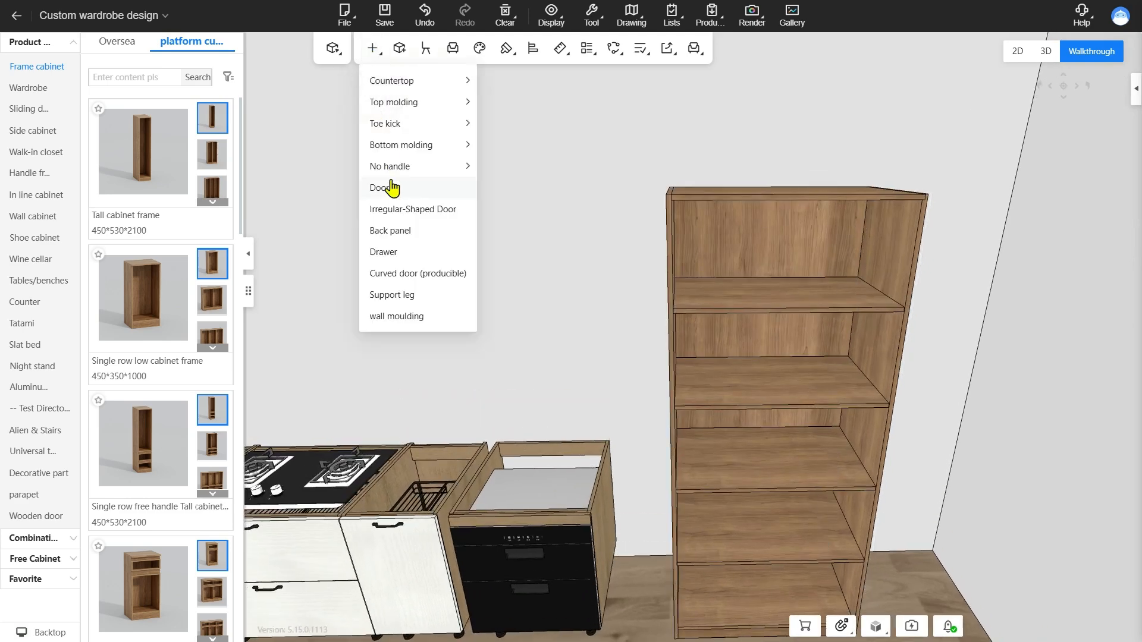
pyautogui.click(393, 186)
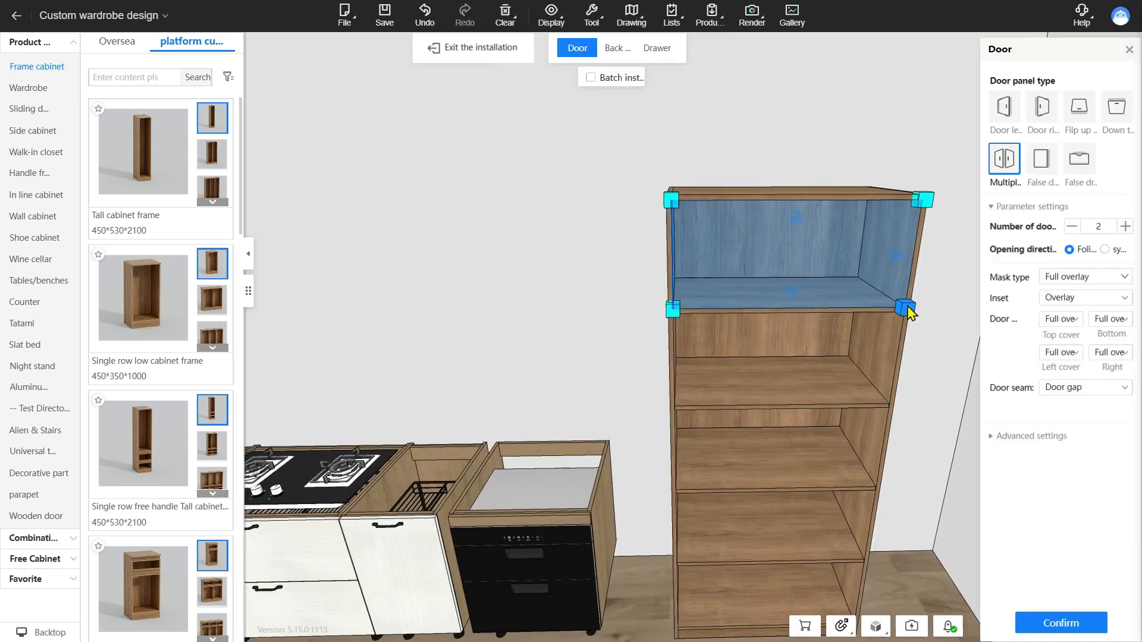
pyautogui.moveTo(921, 426); pyautogui.dragTo(821, 426, button='middle')
pyautogui.scroll(2, 845, 425)
pyautogui.scroll(4, 695, 311)
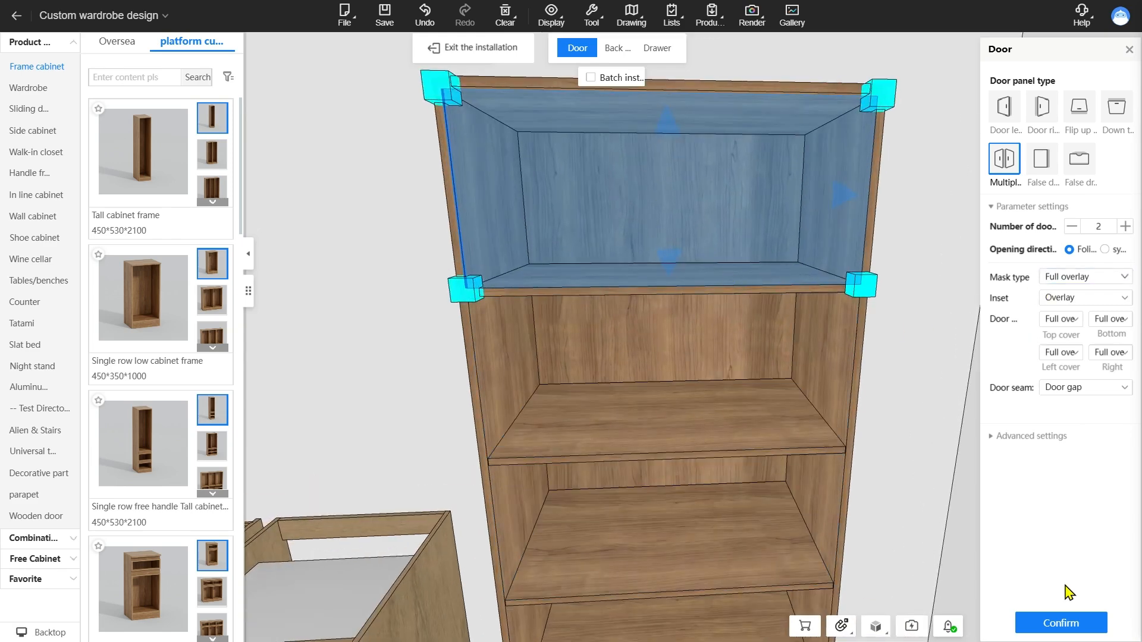
pyautogui.click(848, 354)
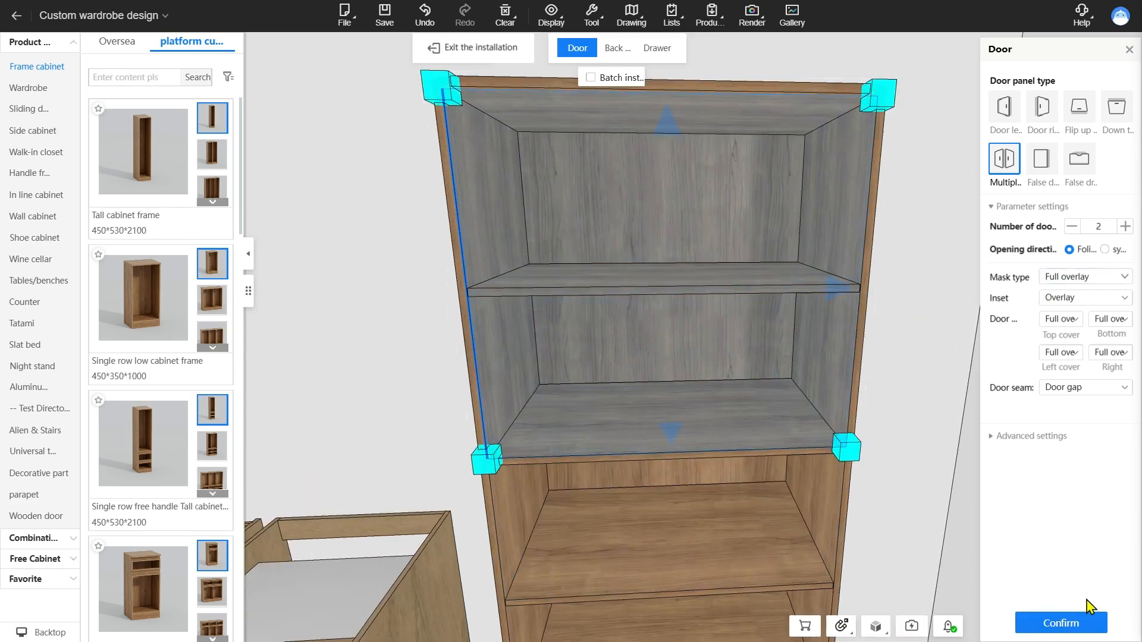
pyautogui.click(1069, 627)
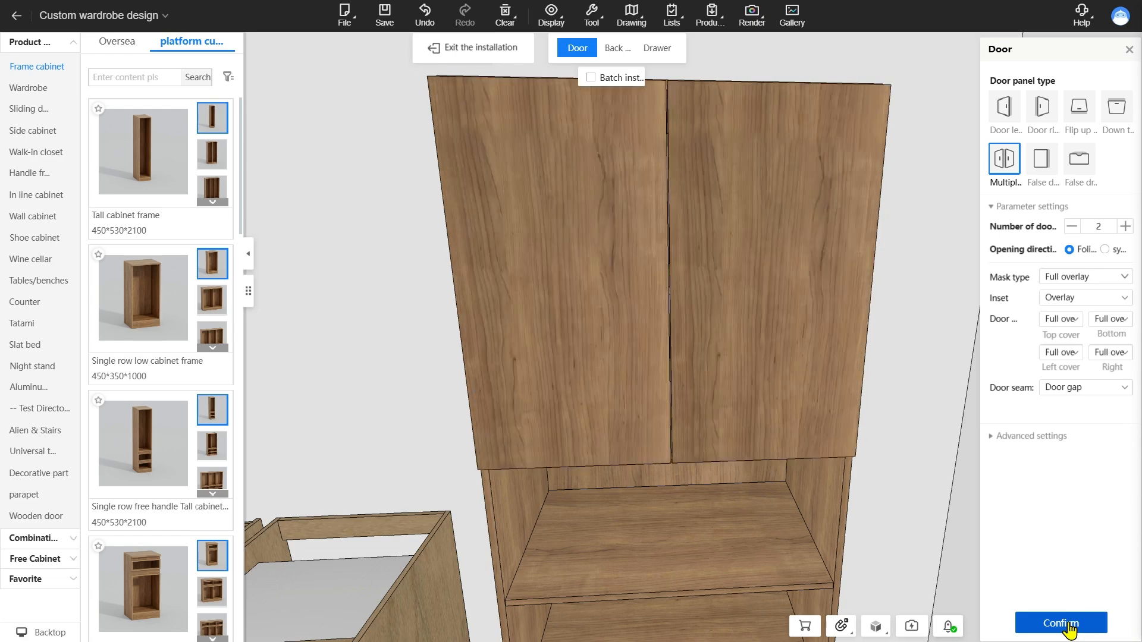
# Examine how the new doors meet the cabinet top and review the upper overlay options of one door leaf
pyautogui.scroll(3, 816, 276)
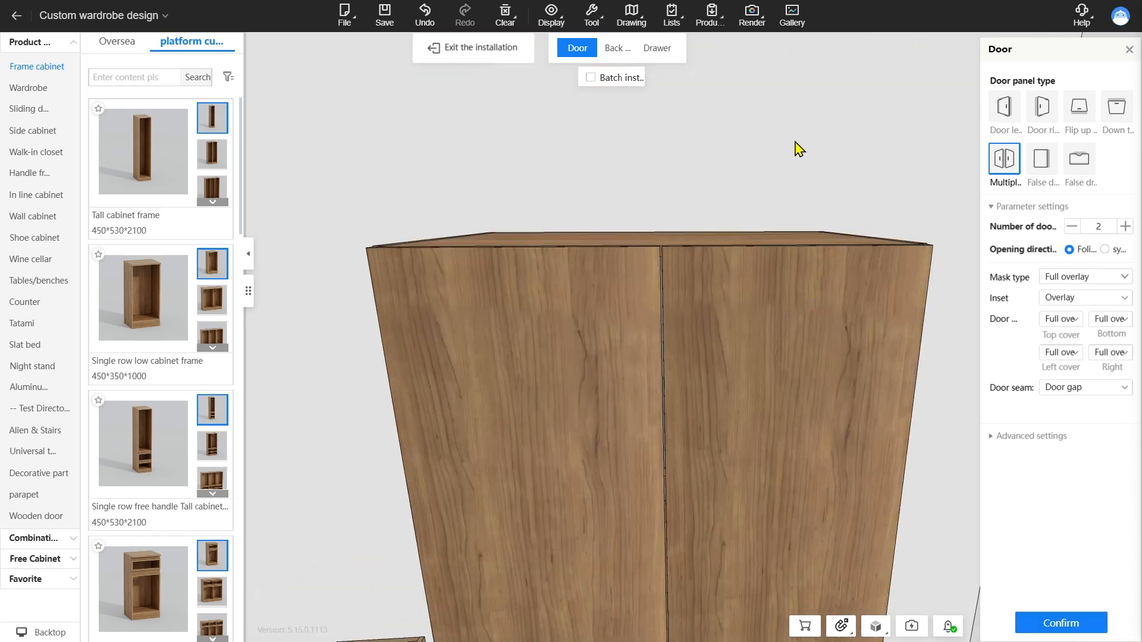
pyautogui.moveTo(761, 181); pyautogui.dragTo(637, 275)
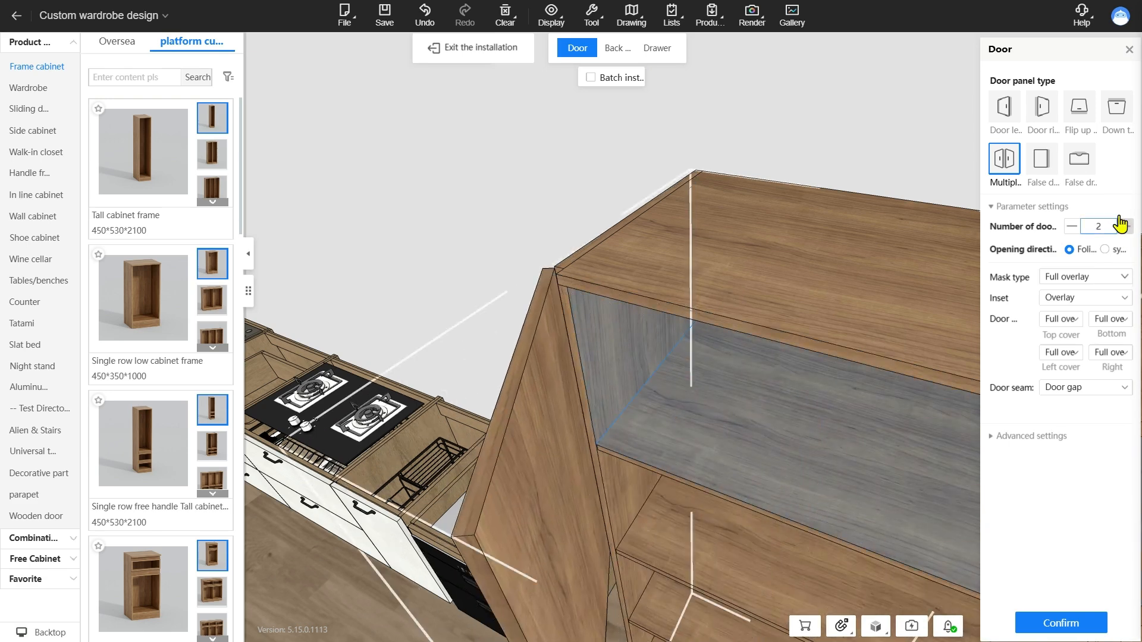
pyautogui.click(485, 56)
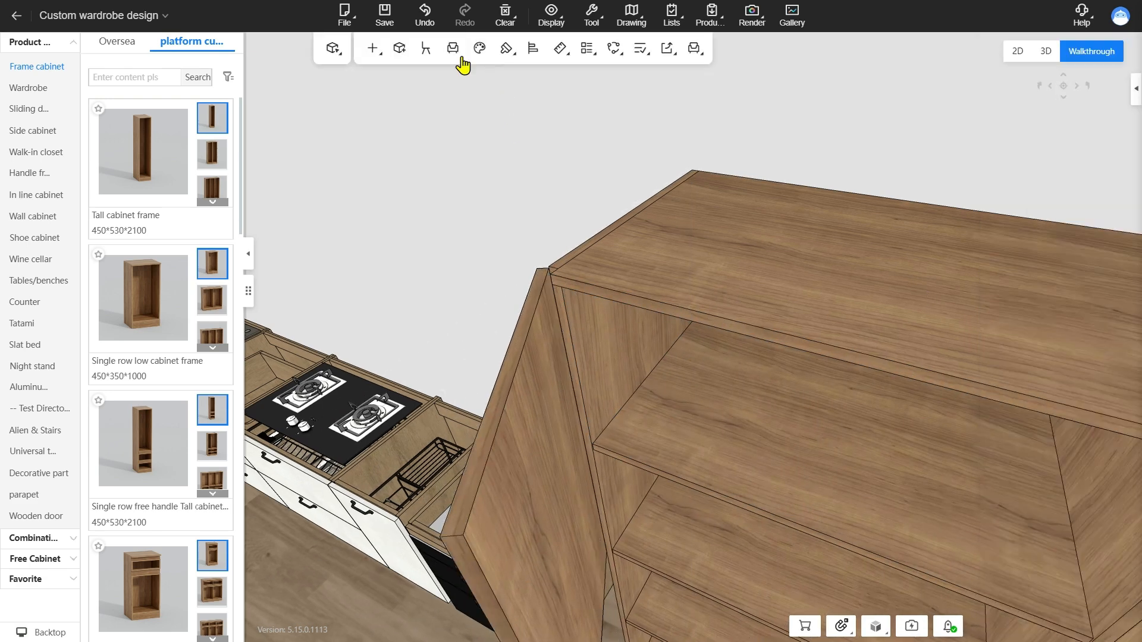
pyautogui.click(550, 413)
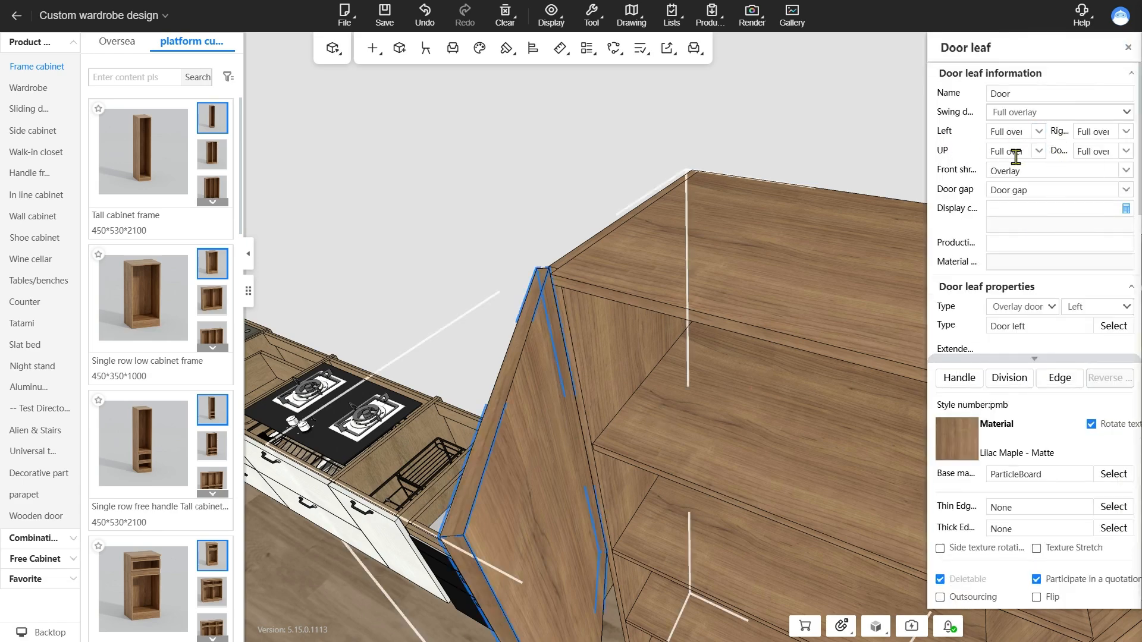
pyautogui.click(1037, 152)
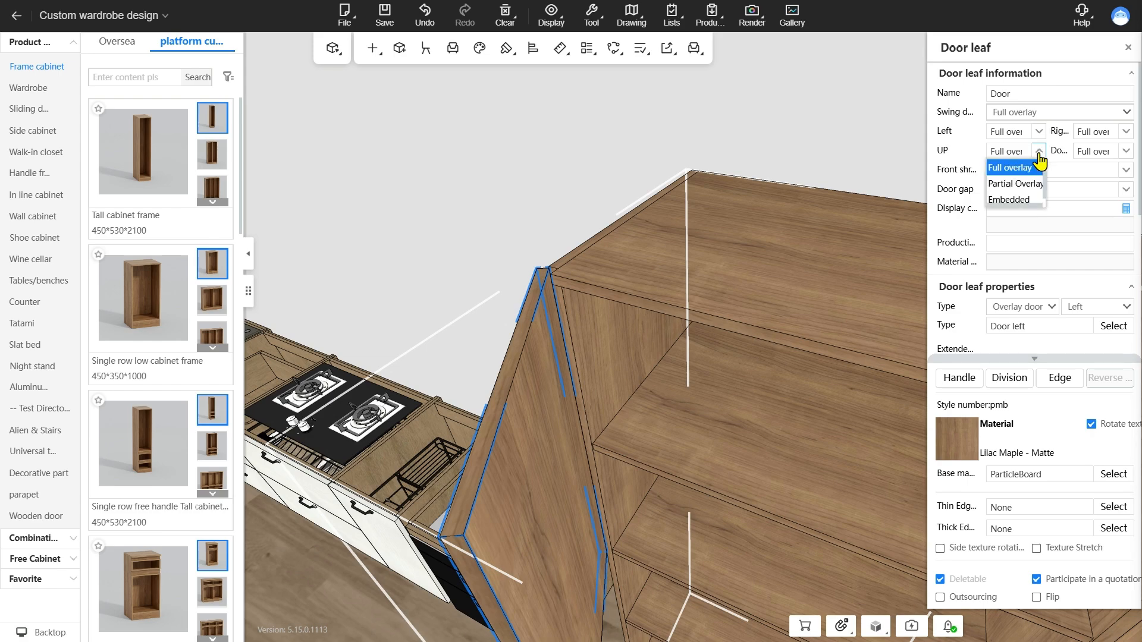
pyautogui.click(793, 153)
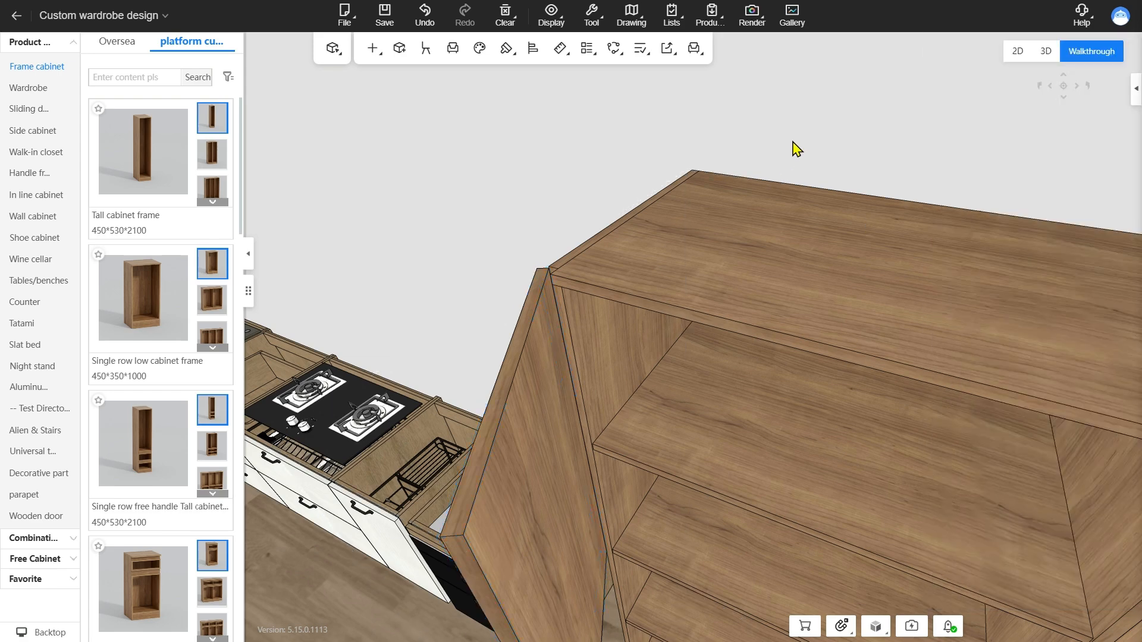
# Set Generate automatic door panel reduction to On in the whole house customization settings
pyautogui.moveTo(794, 145); pyautogui.dragTo(843, 227)
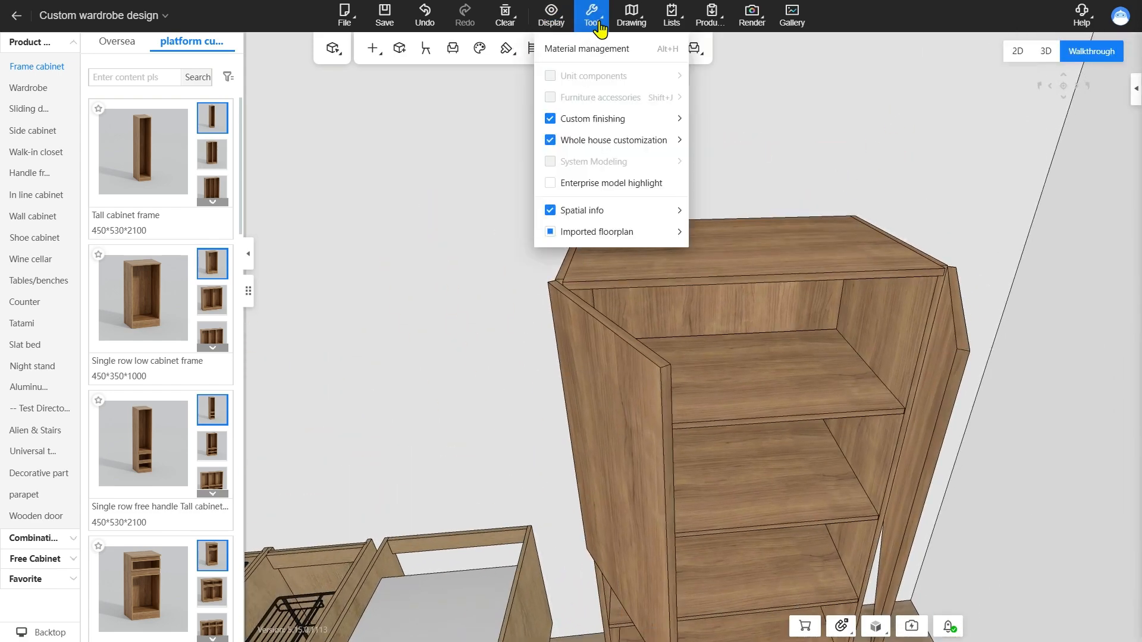
pyautogui.click(620, 116)
pyautogui.click(397, 290)
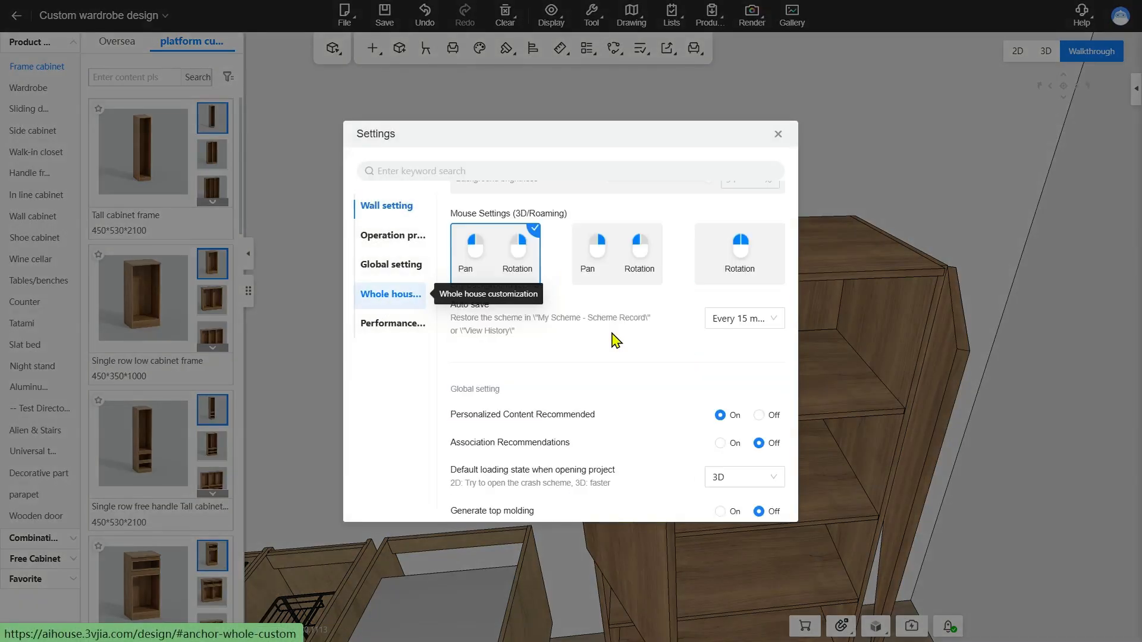
pyautogui.scroll(-8, 613, 334)
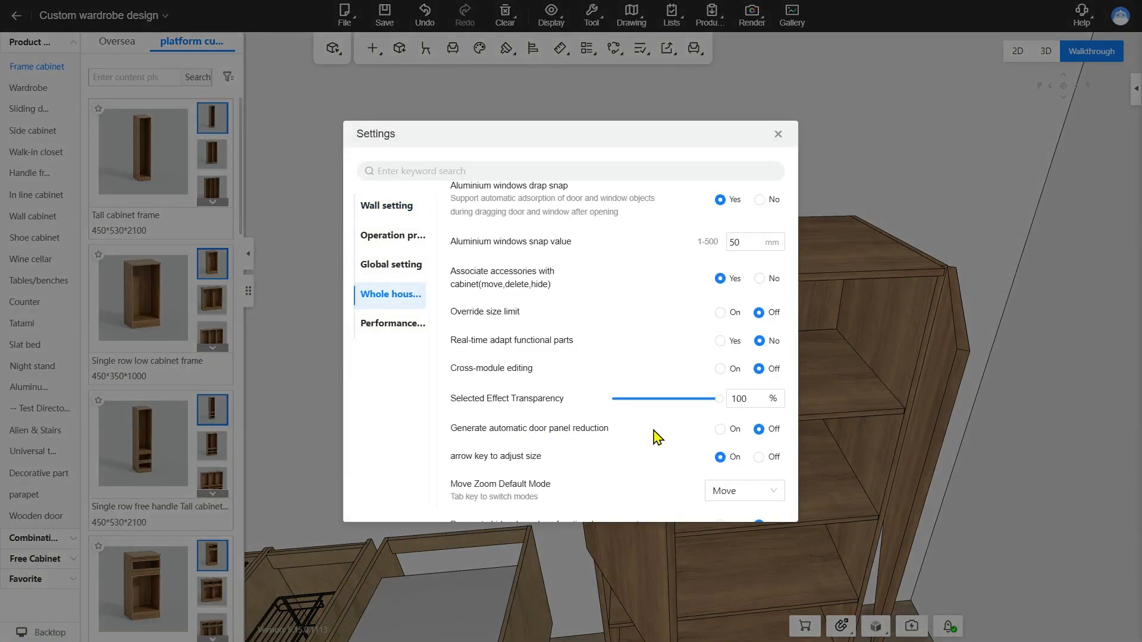
pyautogui.click(733, 429)
pyautogui.click(777, 134)
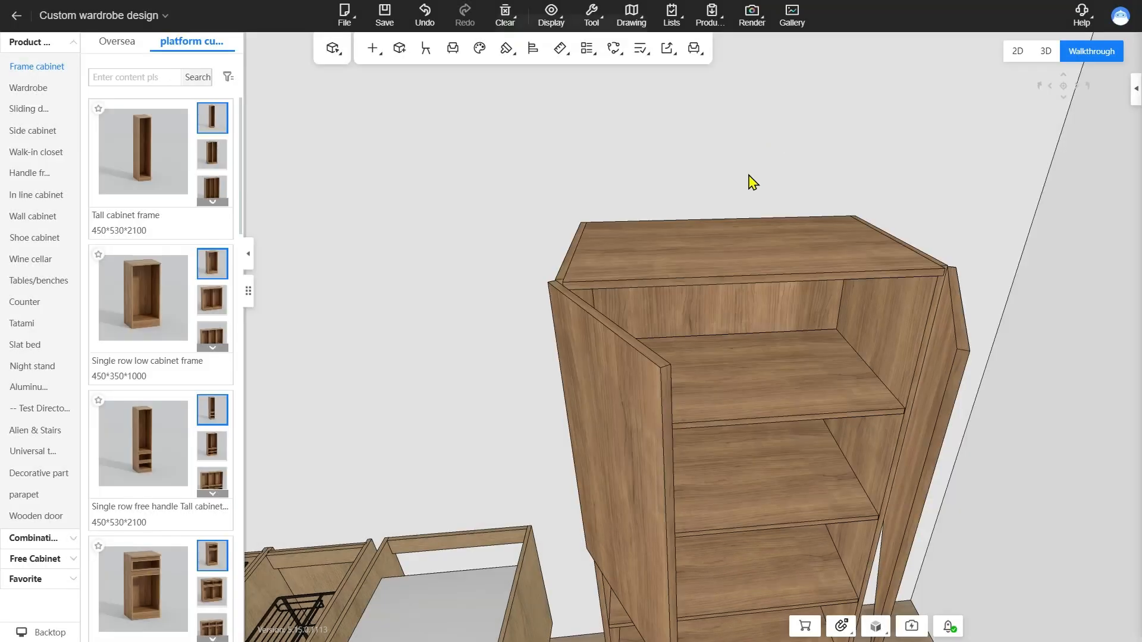
# Delete both door leaves from the tall cabinet frame
pyautogui.click(605, 429)
pyautogui.press('Delete')
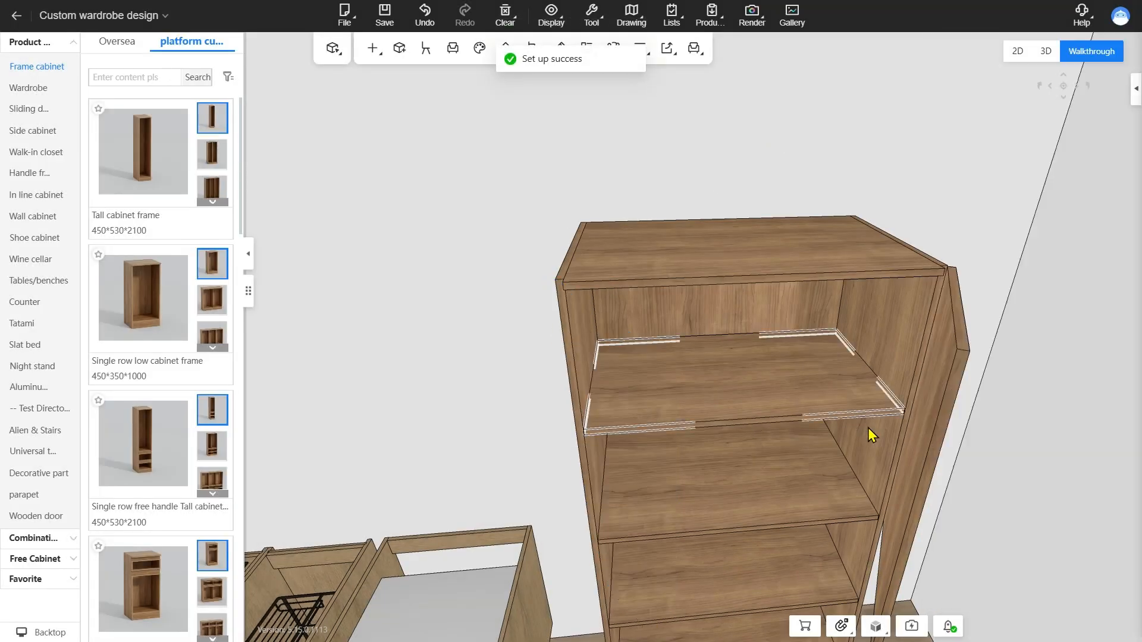
pyautogui.click(927, 440)
pyautogui.press('Delete')
# Reinstall a two-leaf, full overlay door over the tall cabinet's upper two compartments, inspect its top edge and exit the installation
pyautogui.click(373, 48)
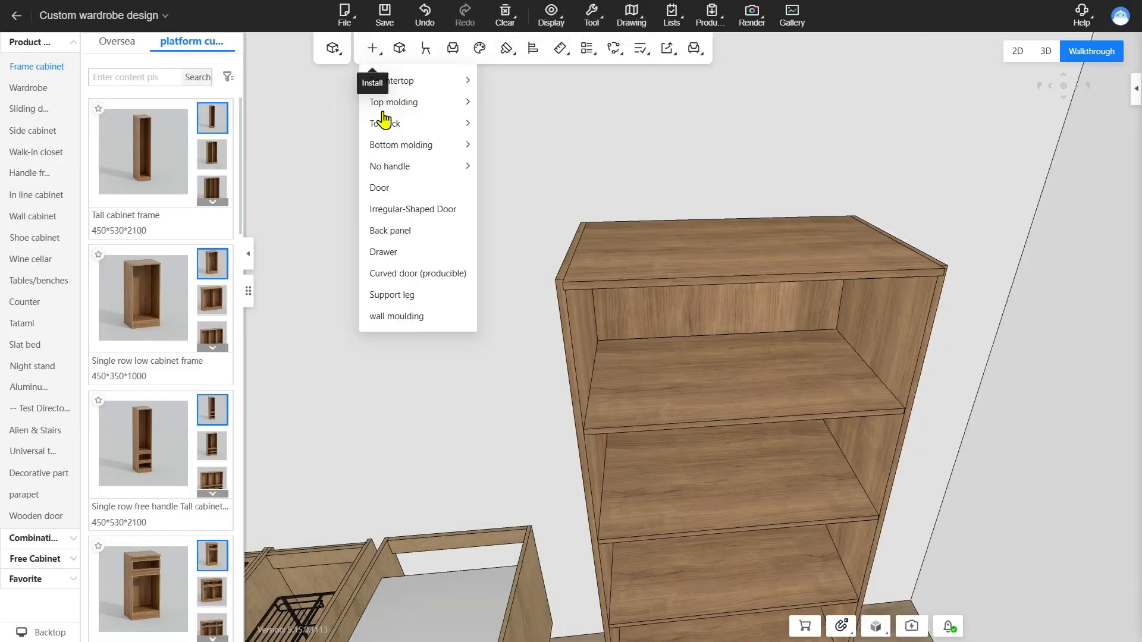
pyautogui.click(386, 188)
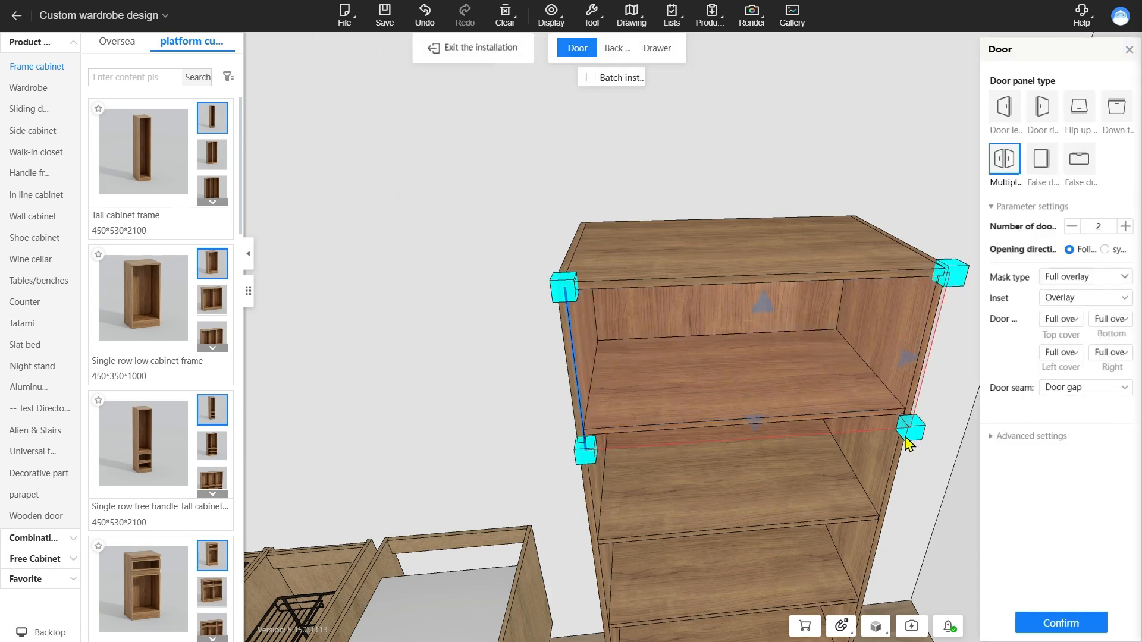
pyautogui.moveTo(905, 438); pyautogui.dragTo(909, 483)
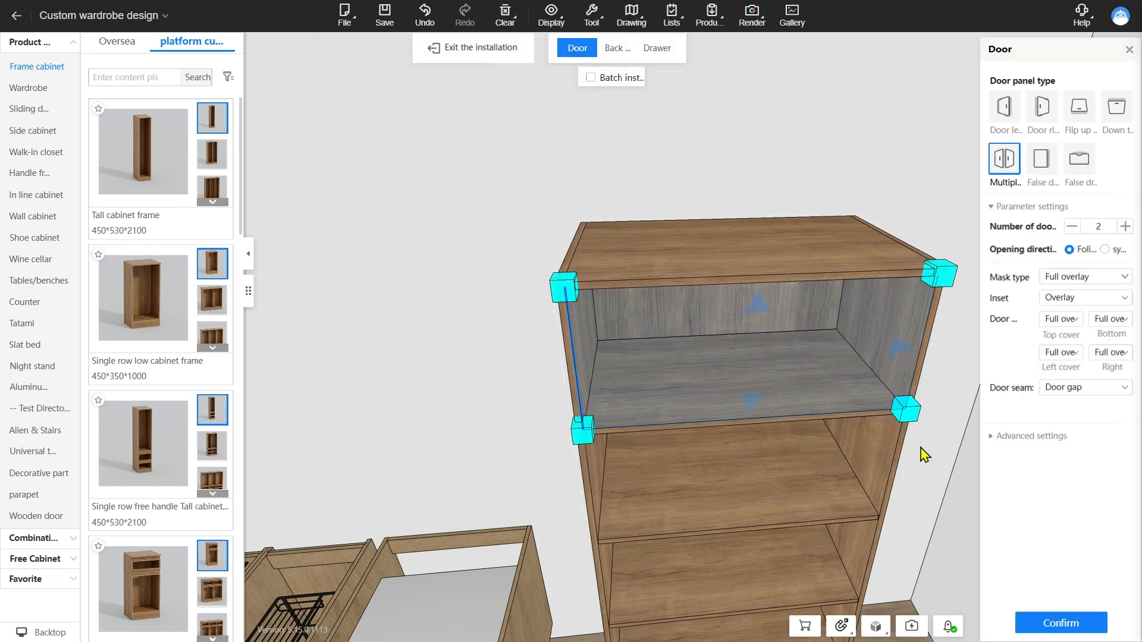
pyautogui.moveTo(907, 410); pyautogui.dragTo(869, 455)
pyautogui.click(1061, 623)
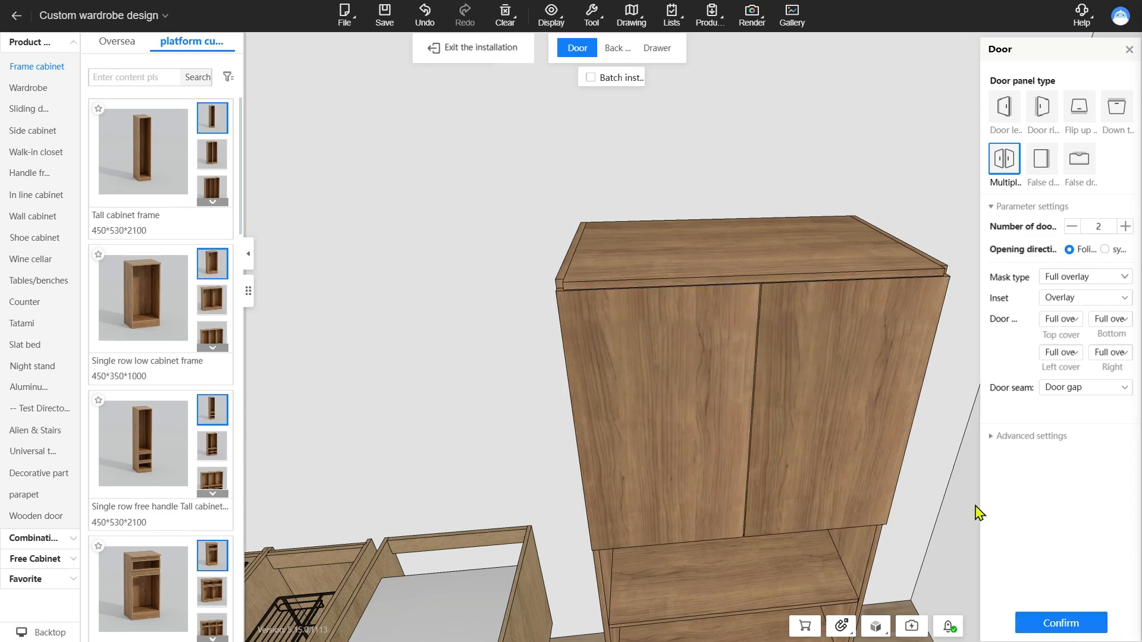
pyautogui.scroll(3, 672, 218)
pyautogui.moveTo(672, 218); pyautogui.dragTo(647, 395)
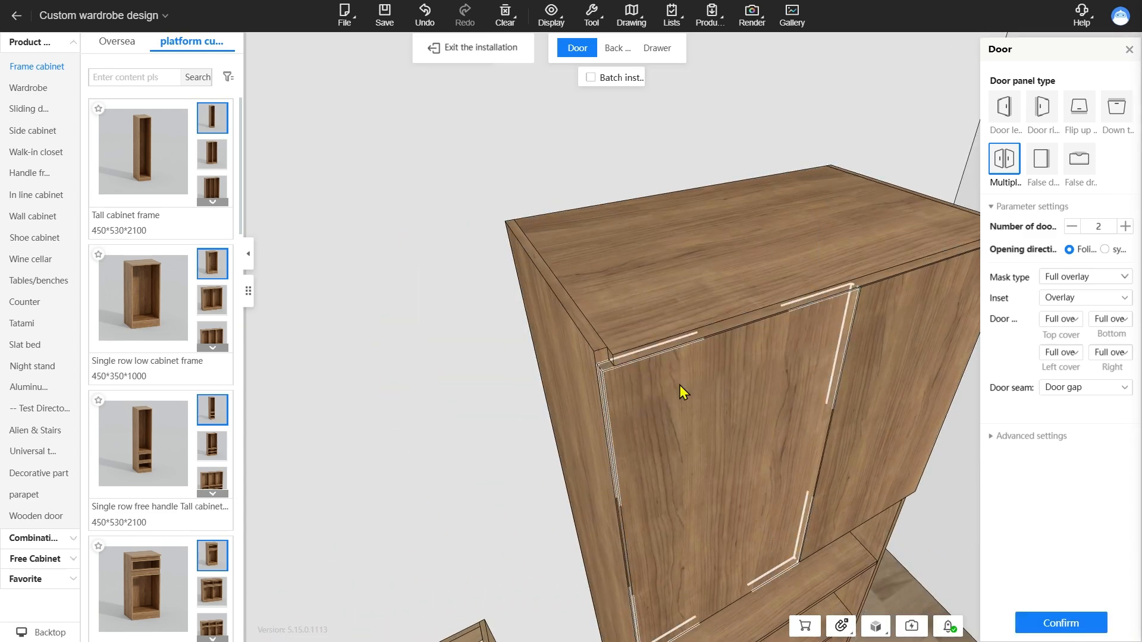
pyautogui.moveTo(679, 384); pyautogui.dragTo(555, 187)
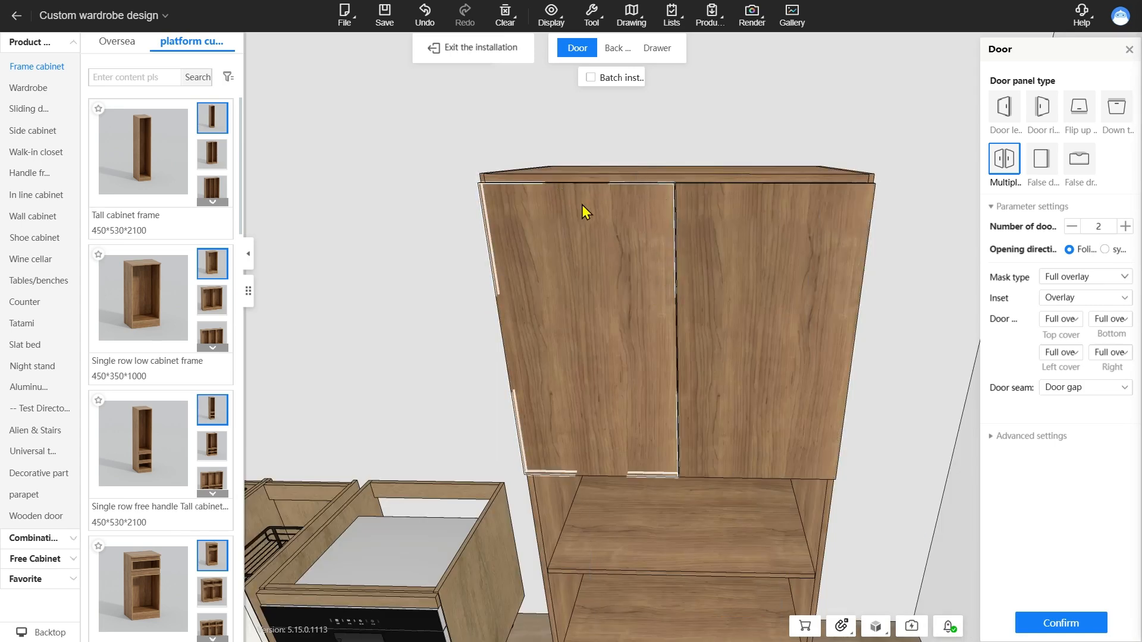
pyautogui.click(467, 52)
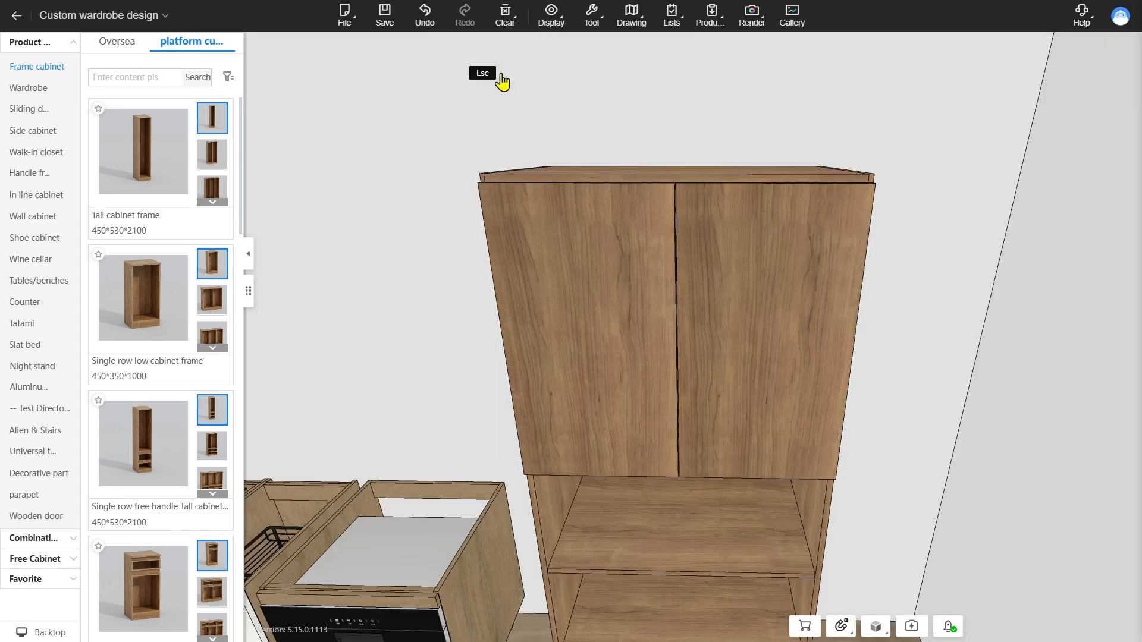
# Review the arrow key to adjust size option in the whole house customization settings
pyautogui.click(592, 18)
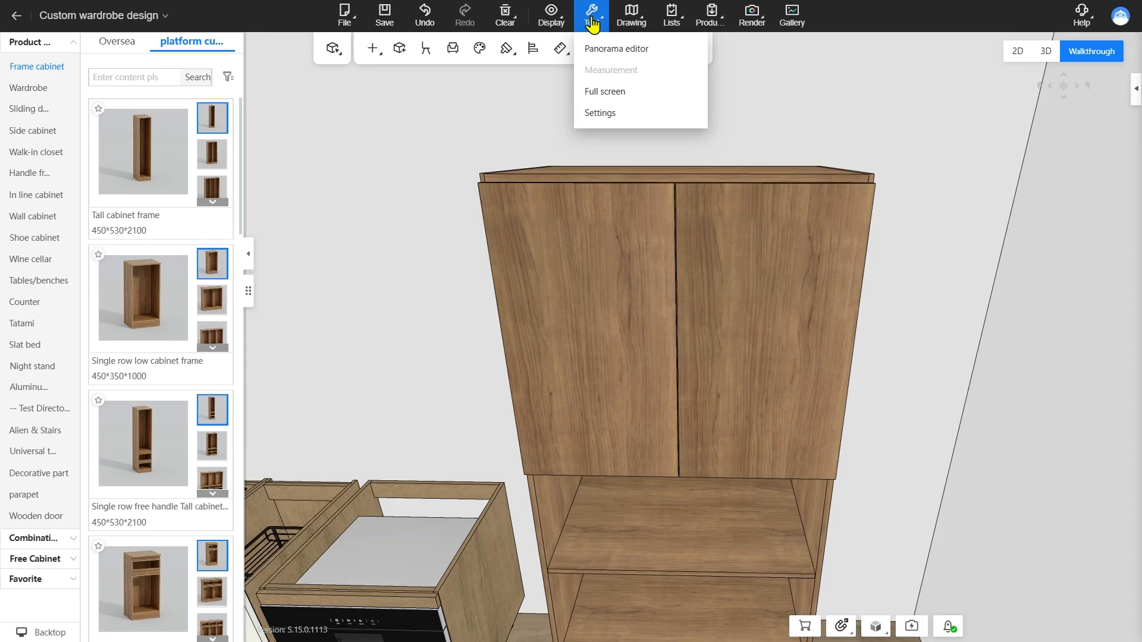
pyautogui.click(600, 112)
pyautogui.scroll(-10, 607, 345)
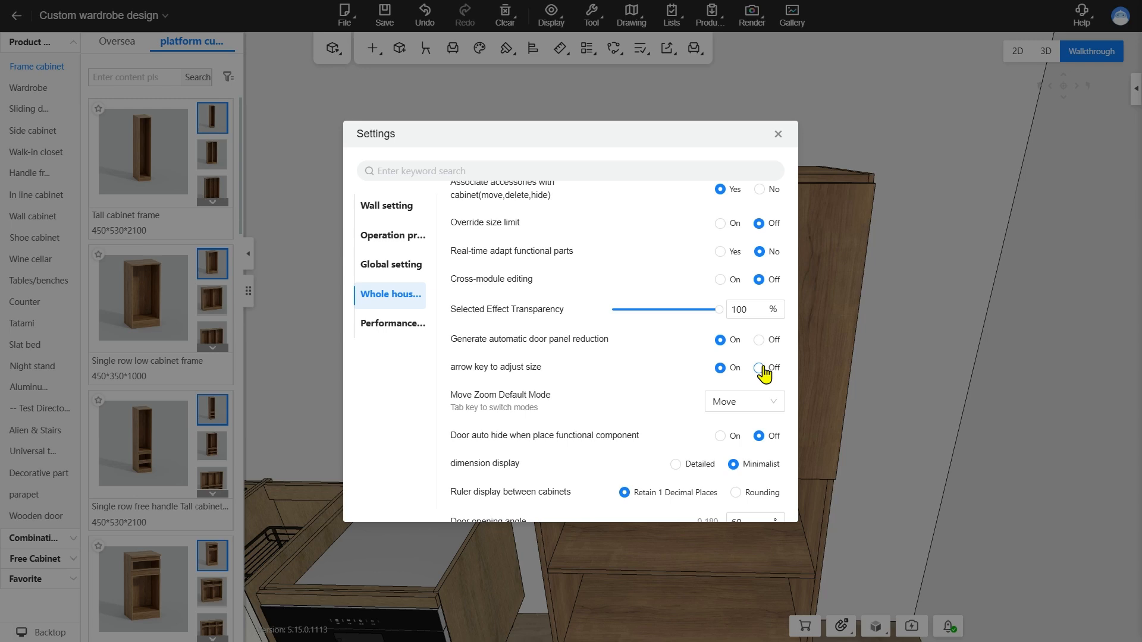
pyautogui.click(778, 134)
# Select the tall cabinet frame with its new doors and view it together with the neighbouring kitchen cabinets
pyautogui.scroll(5, 637, 255)
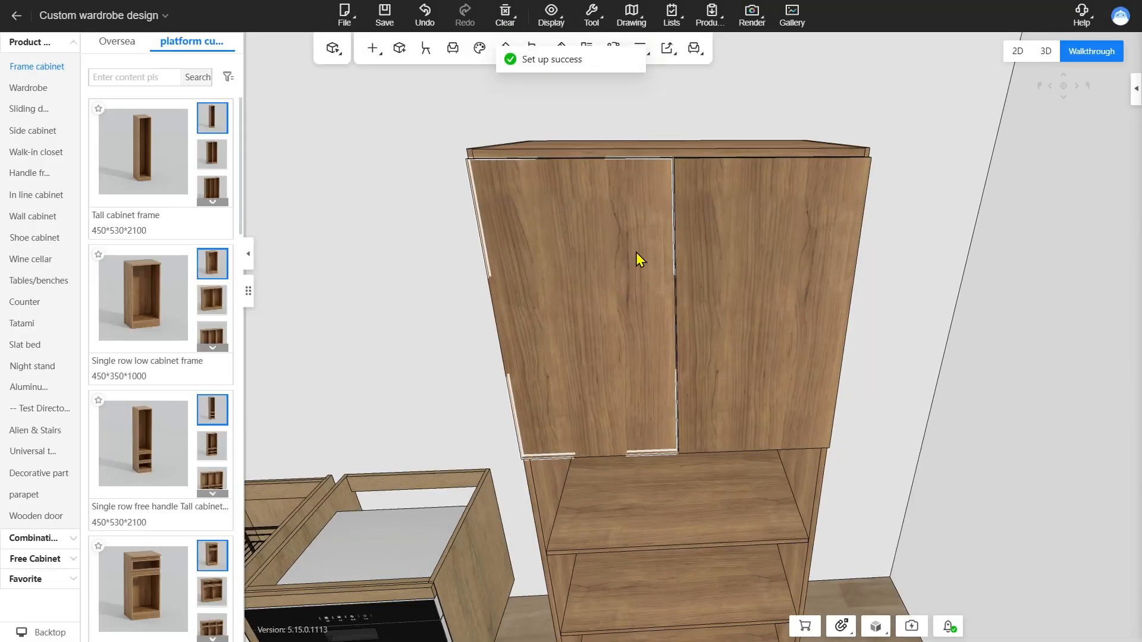
pyautogui.click(670, 303)
pyautogui.scroll(-5, 670, 303)
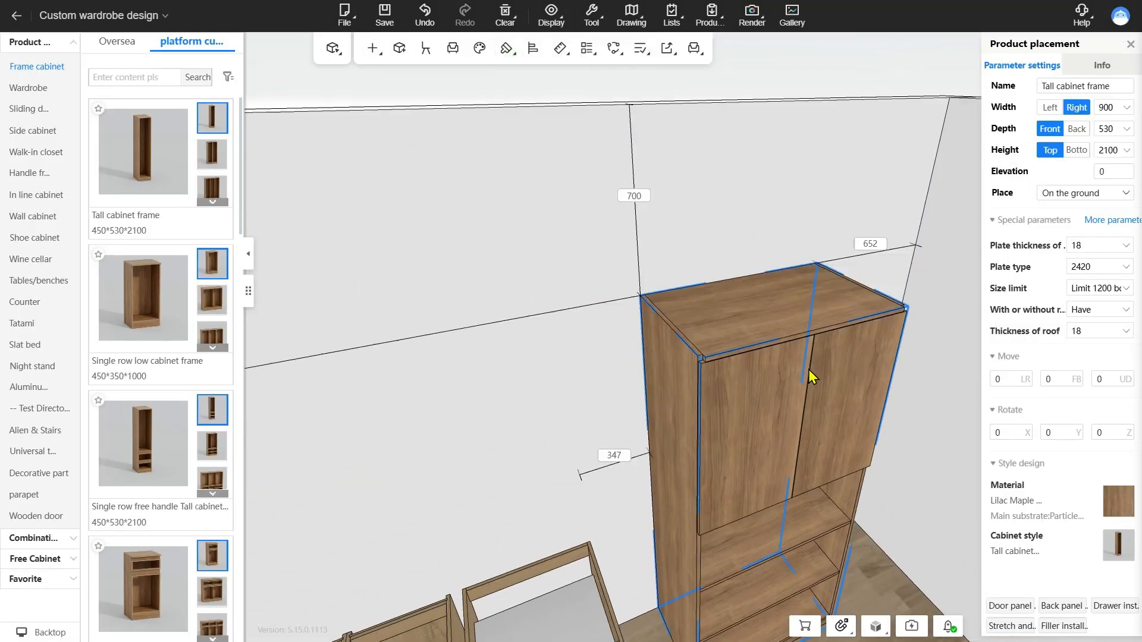
pyautogui.scroll(-4, 737, 303)
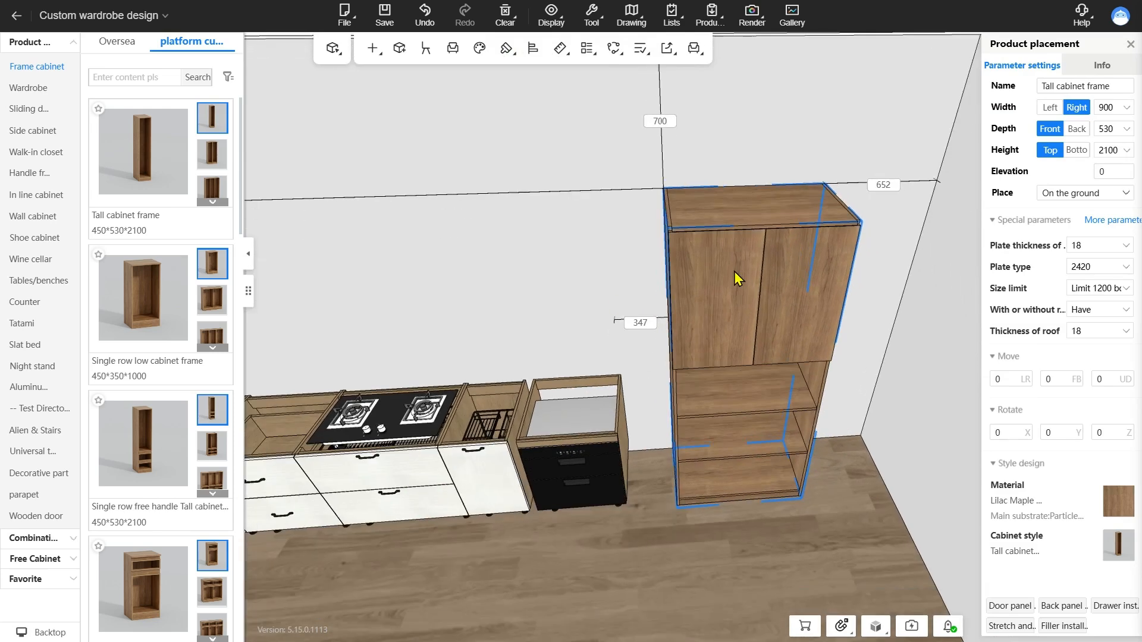
pyautogui.moveTo(745, 191); pyautogui.dragTo(740, 550)
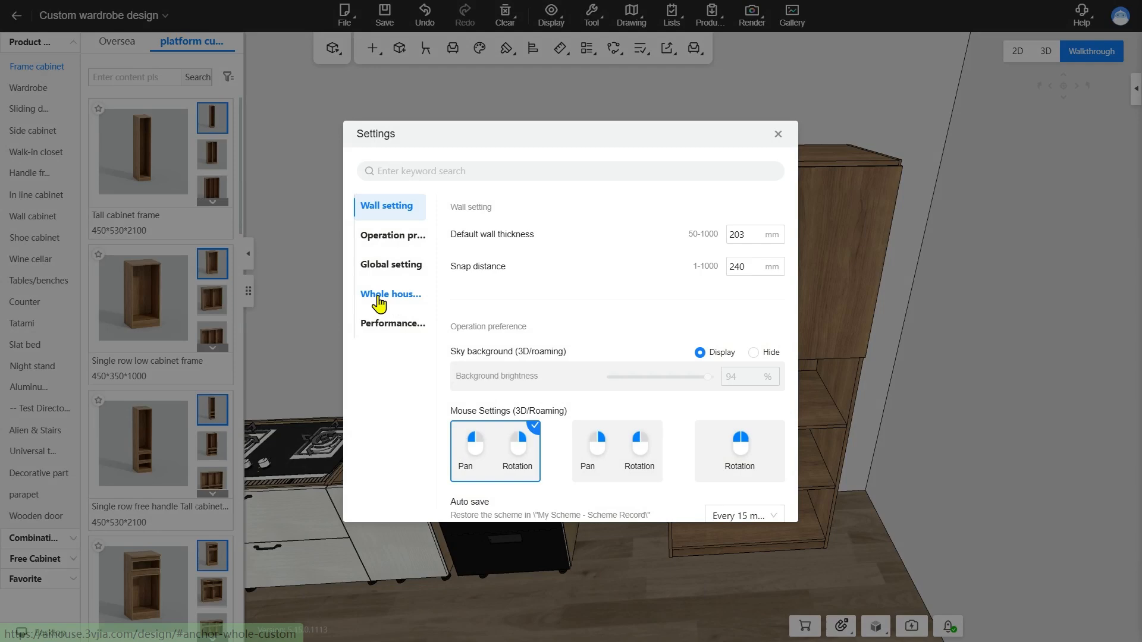
# Review the Move Zoom Default Mode options in the whole house customization settings
pyautogui.click(417, 295)
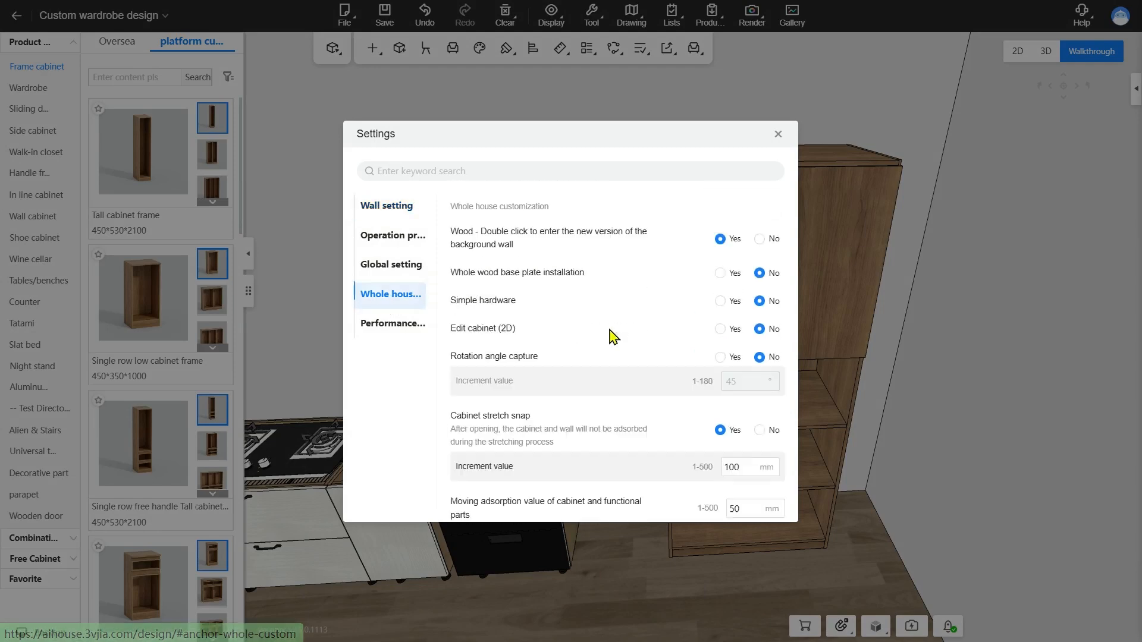
pyautogui.scroll(-3, 613, 334)
pyautogui.scroll(-5, 613, 334)
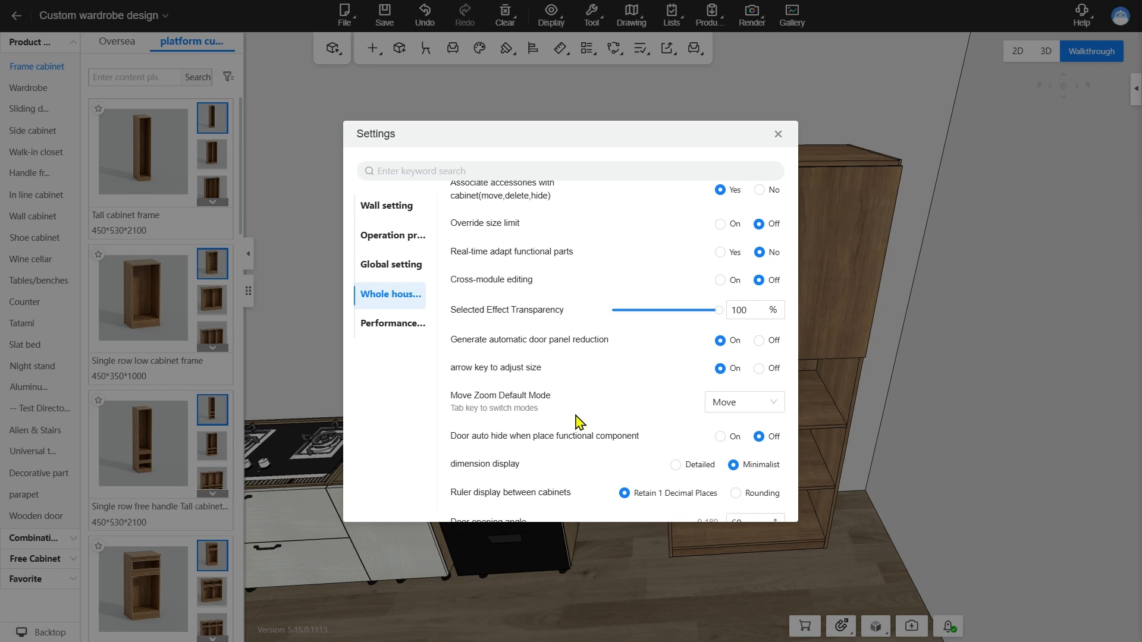
pyautogui.click(744, 410)
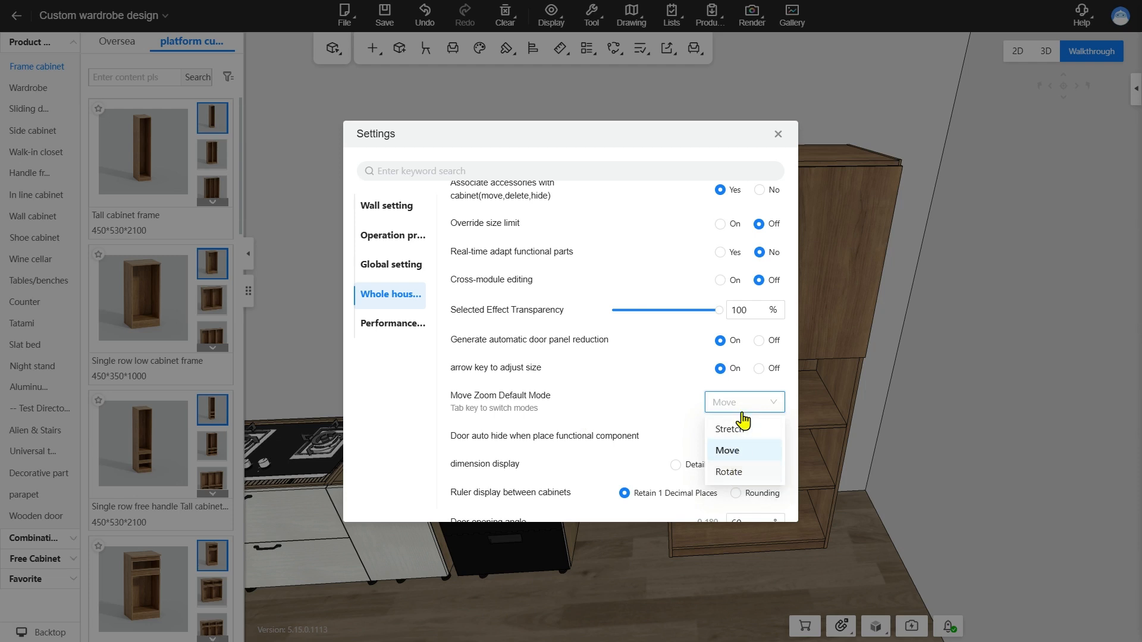
pyautogui.click(777, 135)
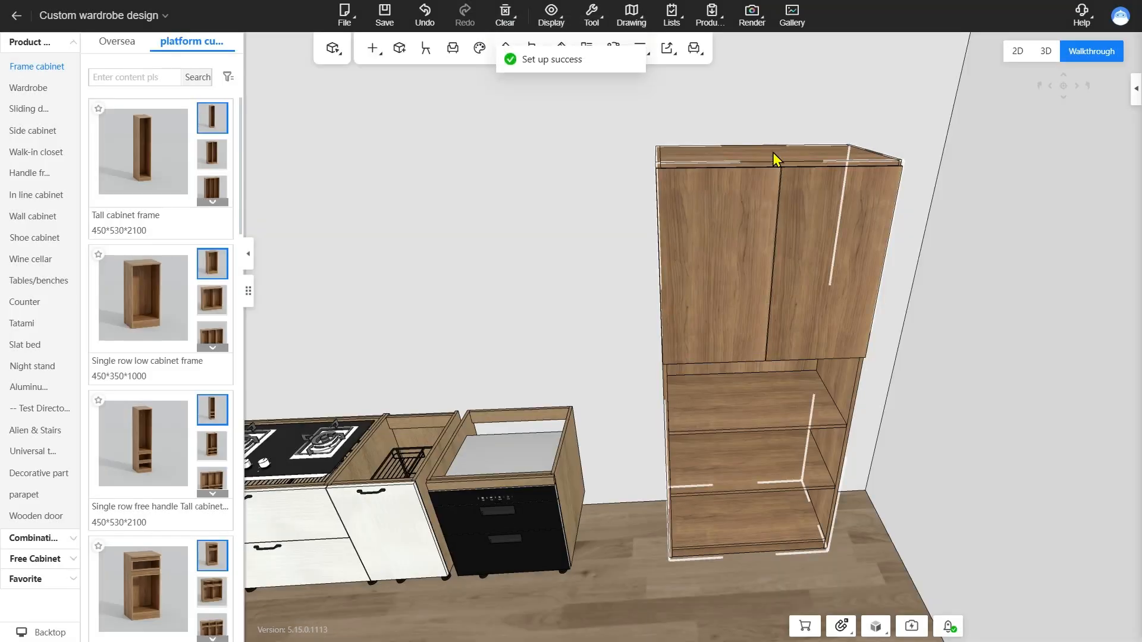
# Select the tall cabinet frame and try the rotate mode handles on it
pyautogui.click(772, 152)
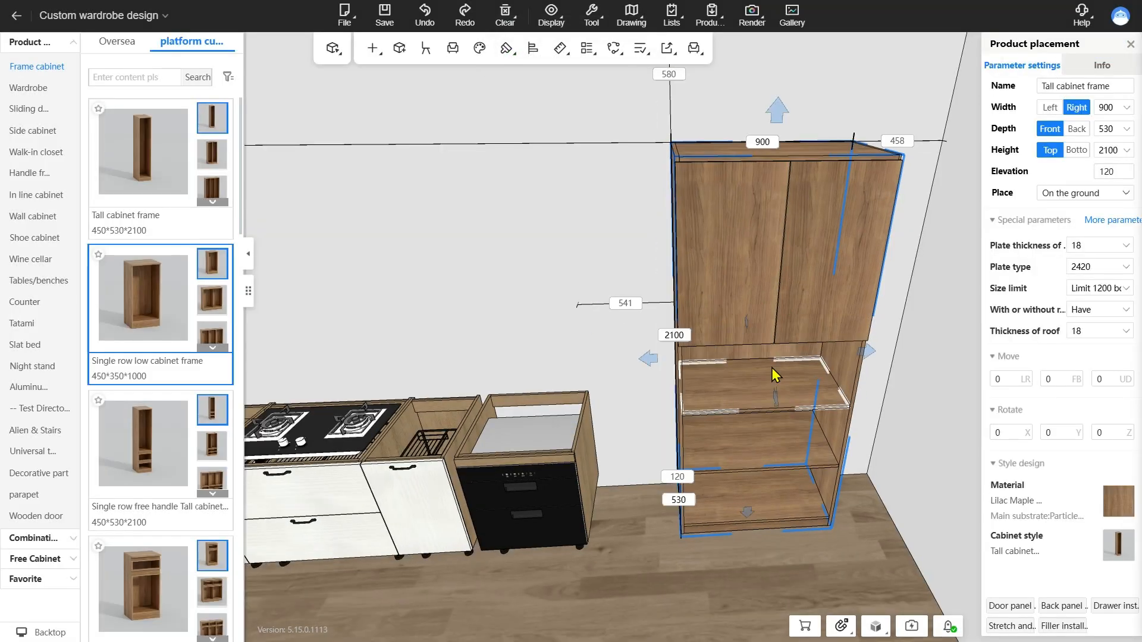
pyautogui.press('space')
pyautogui.press('space')
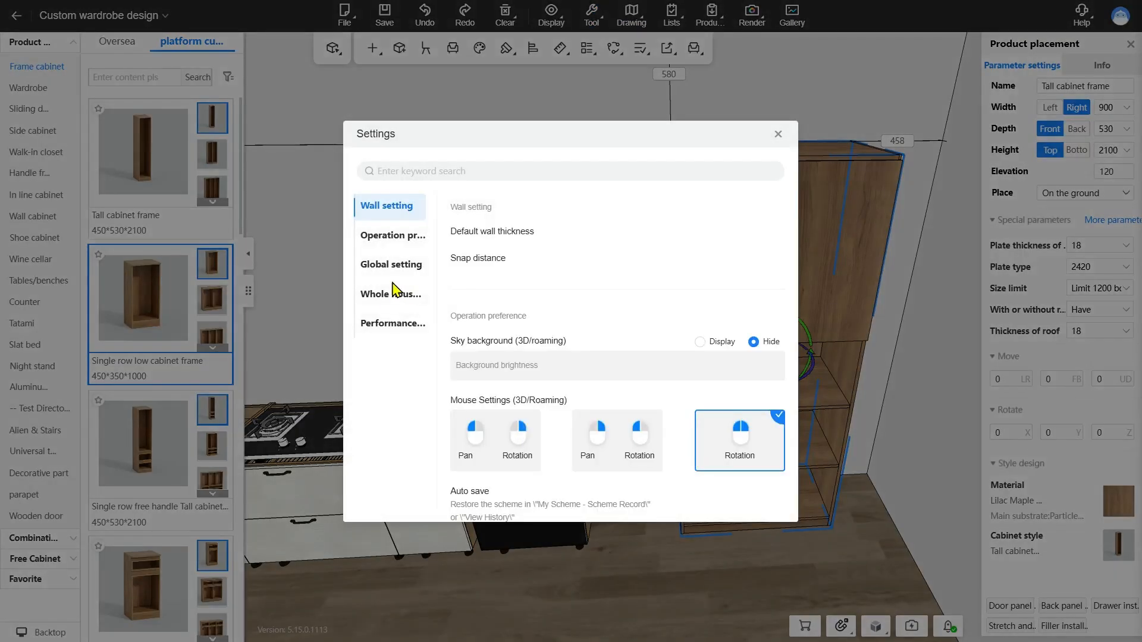
# Review the option for auto hiding doors when placing functional components, and view the tall cabinet's doors more closely
pyautogui.click(391, 294)
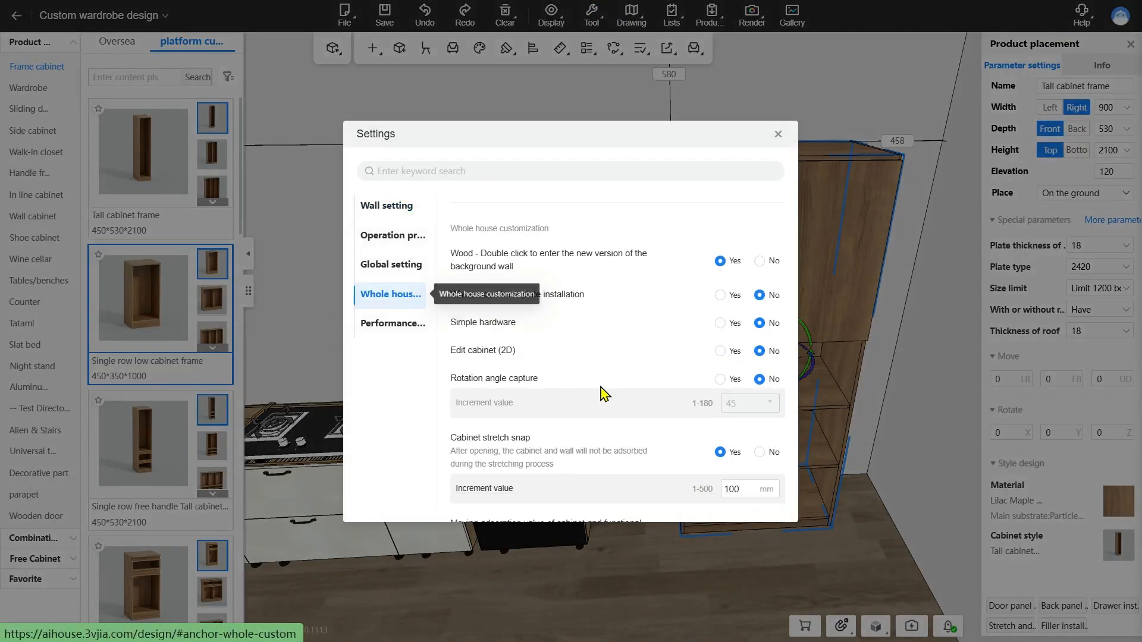
pyautogui.scroll(-5, 603, 393)
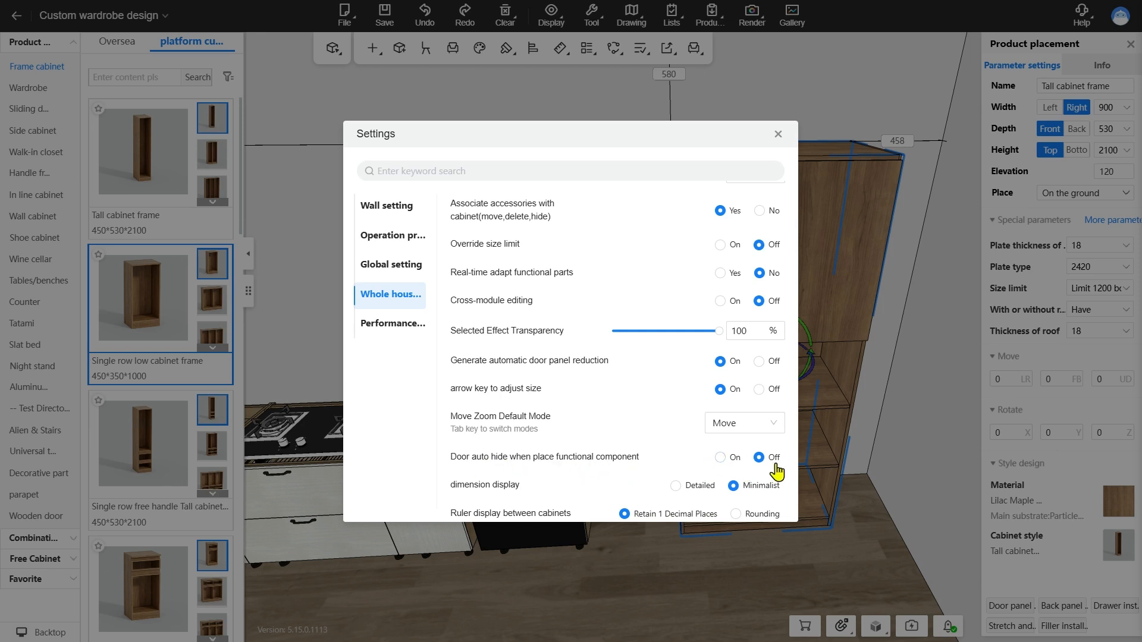
pyautogui.click(780, 134)
pyautogui.press('w')
pyautogui.press('d')
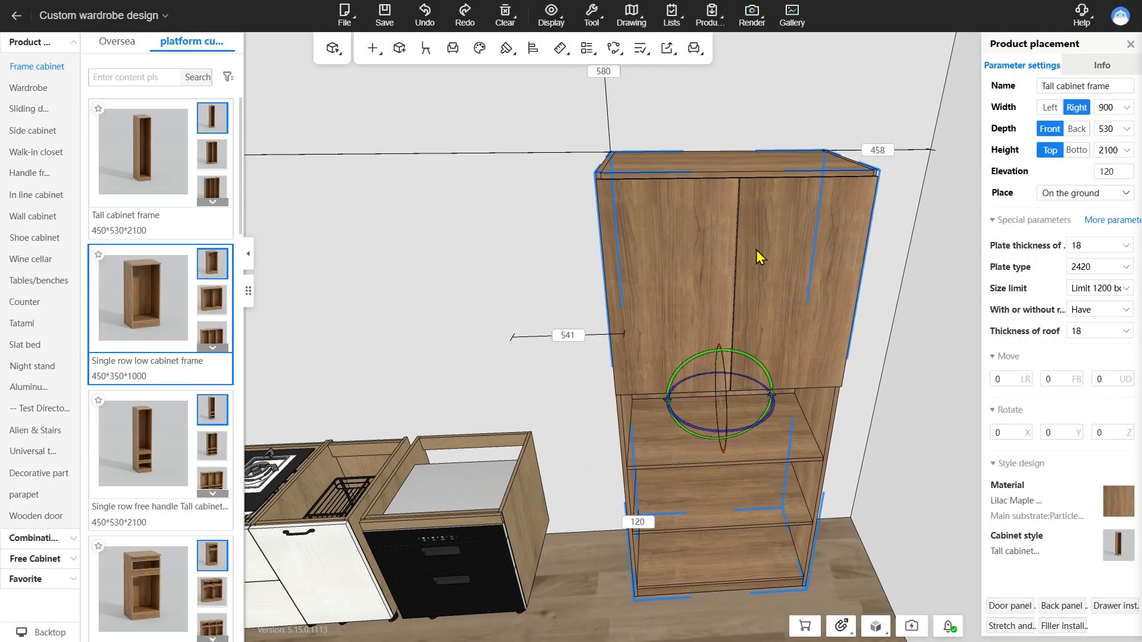
# Install a Laminate (without light) shelf from the general board function parts behind the tall cabinet's closed doors
pyautogui.click(712, 107)
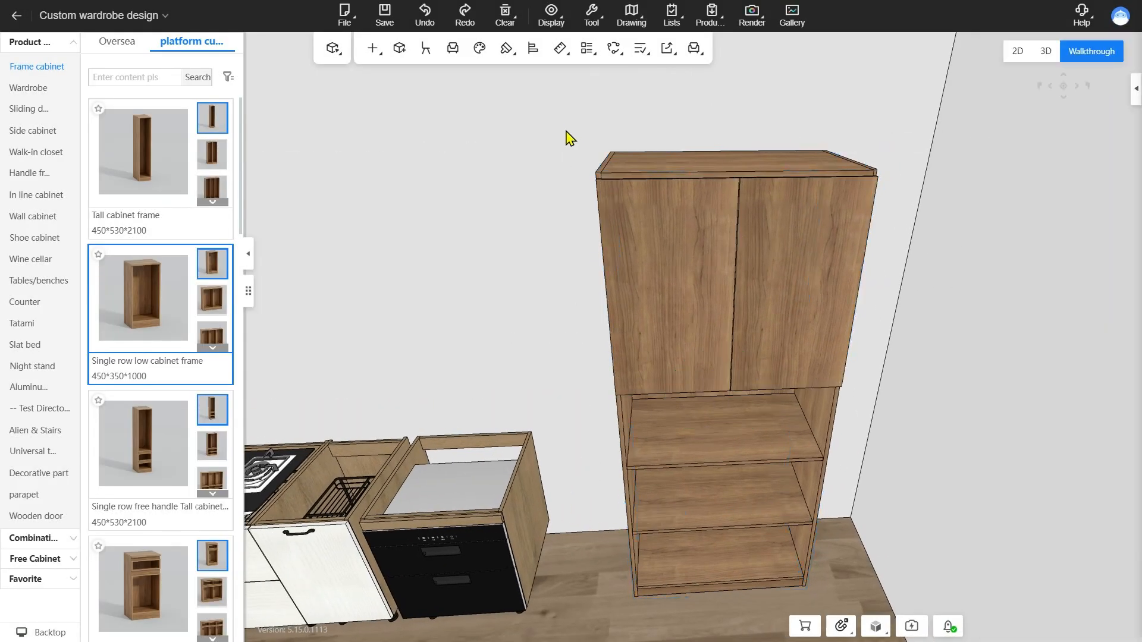
pyautogui.doubleClick(684, 162)
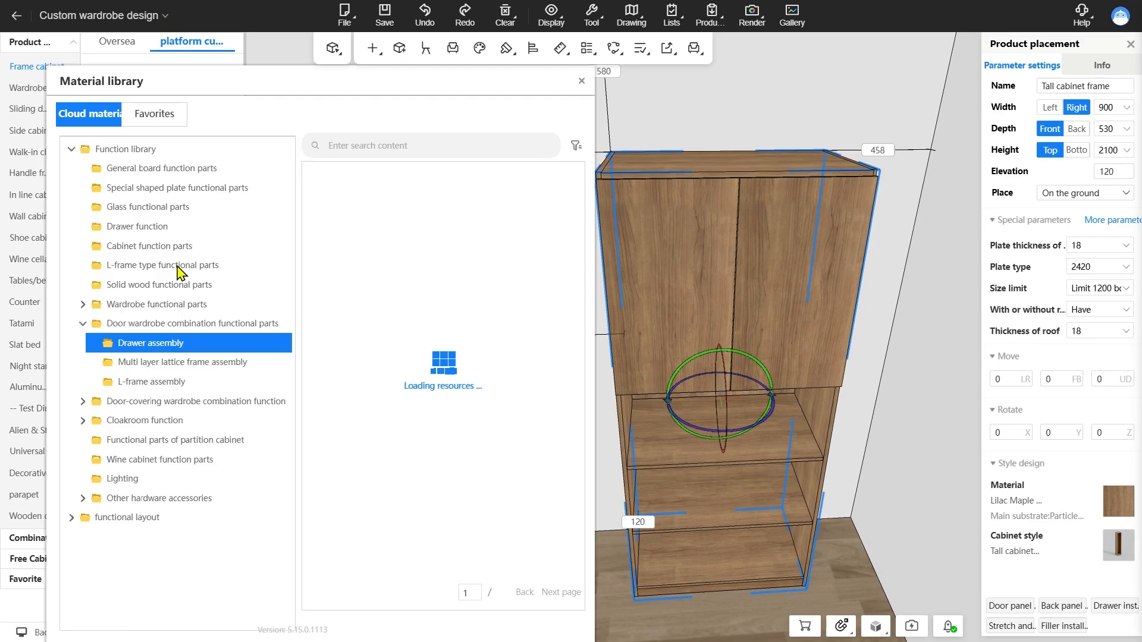
pyautogui.click(172, 168)
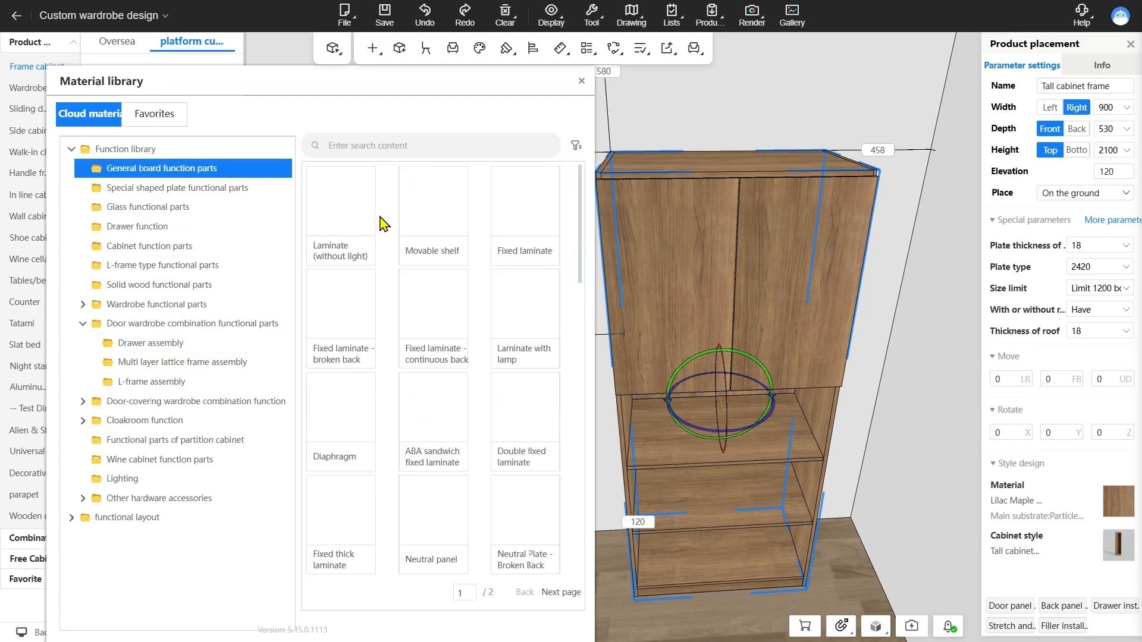
pyautogui.click(367, 222)
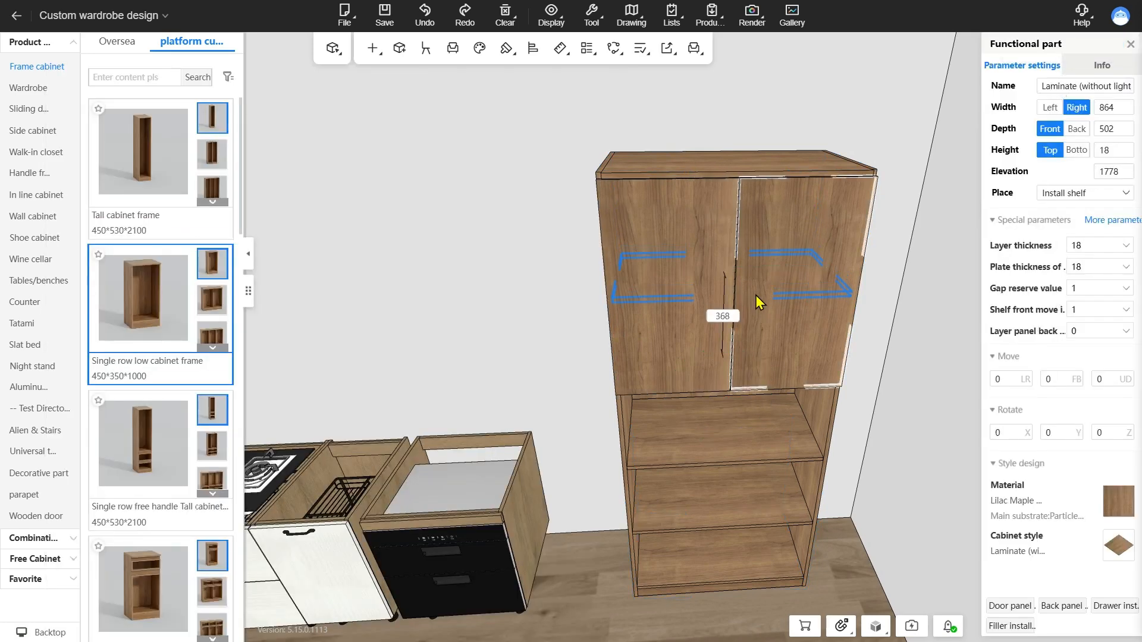
pyautogui.click(769, 291)
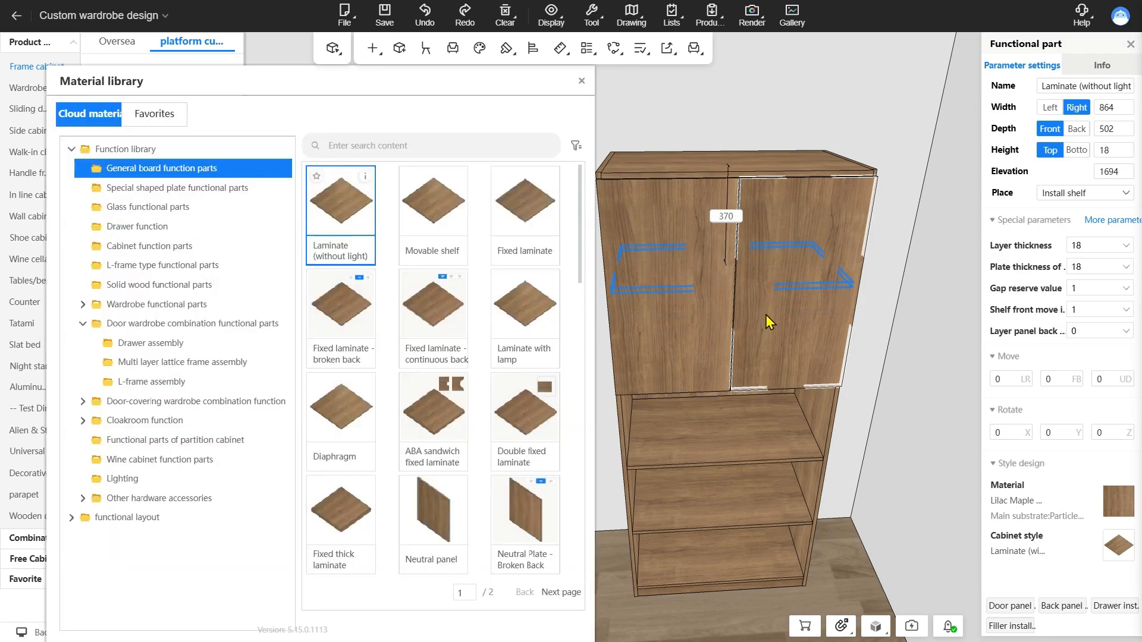
# Turn on door auto hide for functional component placement and install another Laminate (without light) shelf midway in the tall cabinet's uppermost gap
pyautogui.moveTo(596, 22)
pyautogui.click(605, 123)
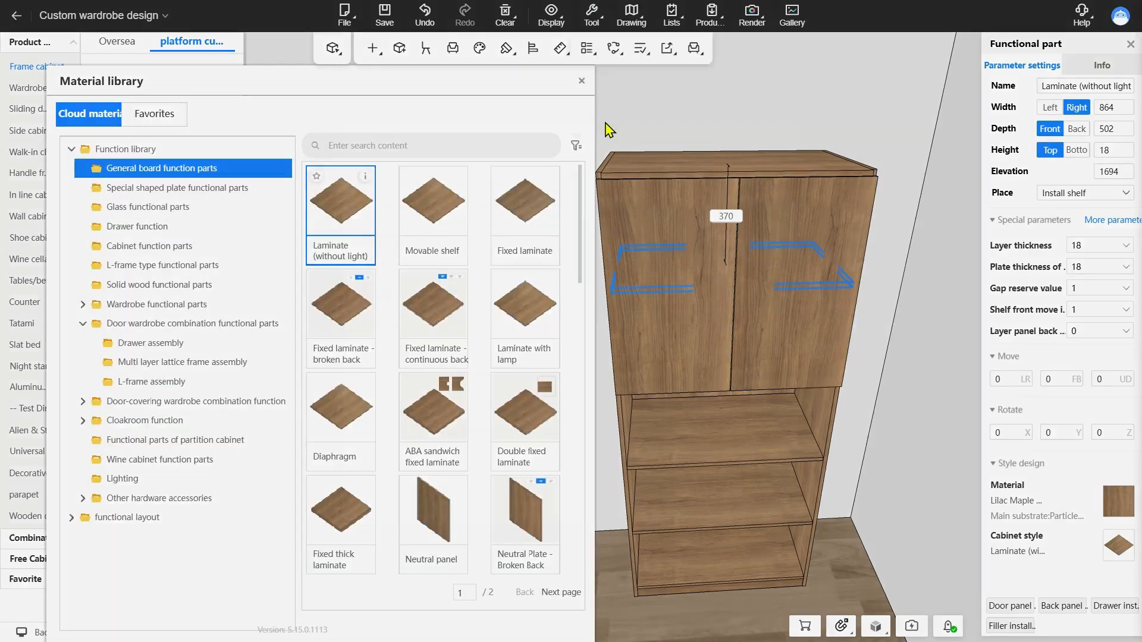
pyautogui.click(393, 294)
pyautogui.scroll(-5, 624, 333)
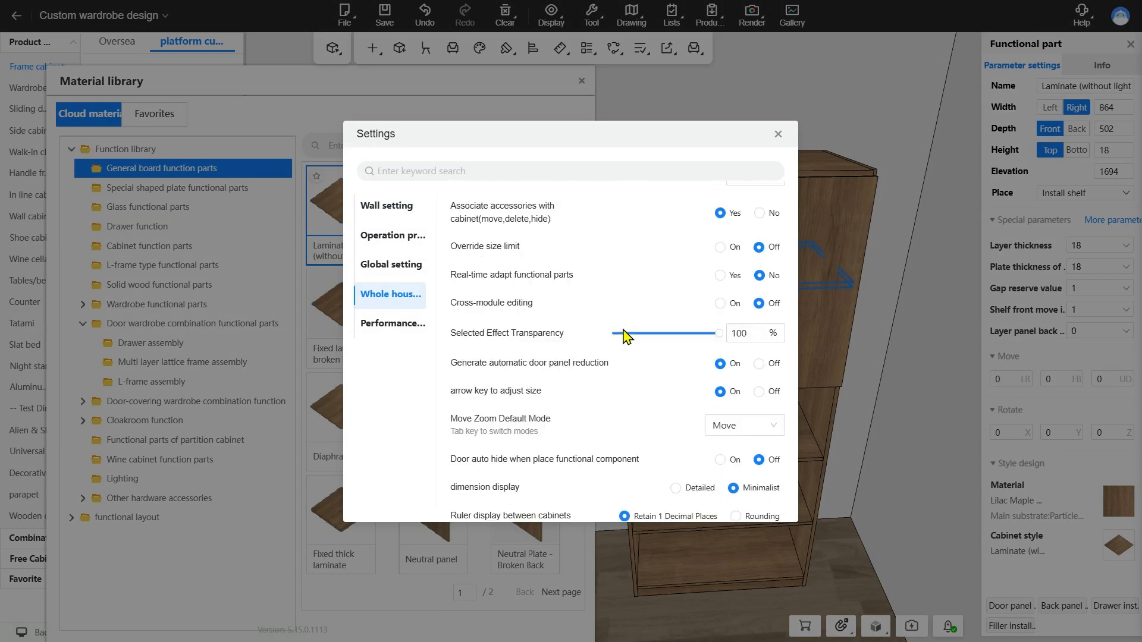
pyautogui.click(732, 463)
pyautogui.click(773, 132)
pyautogui.click(343, 218)
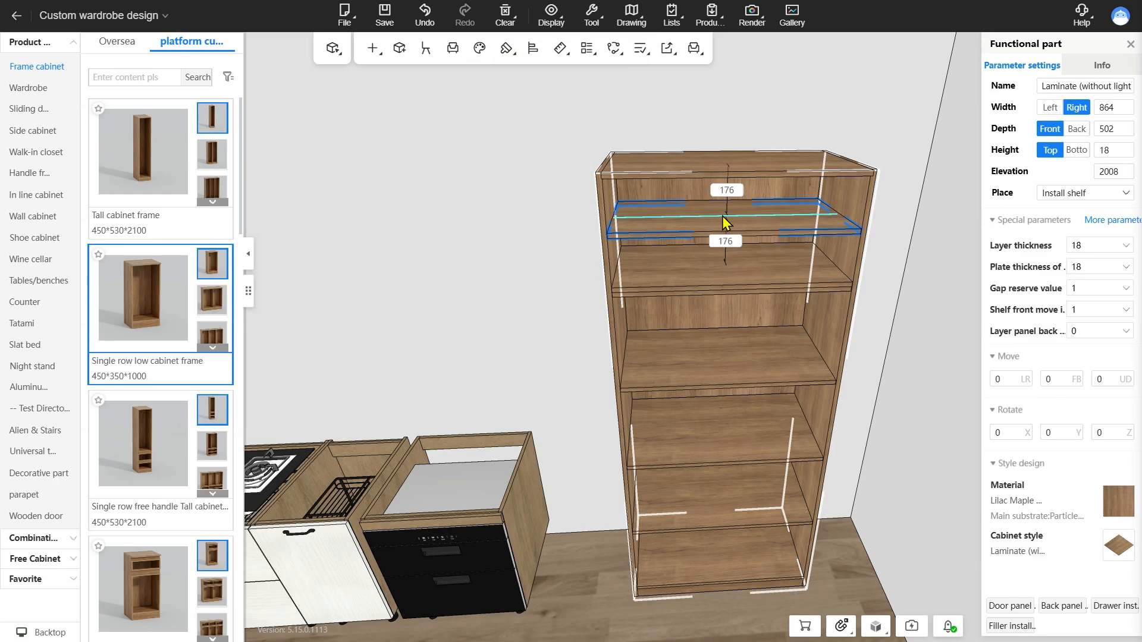
pyautogui.click(722, 216)
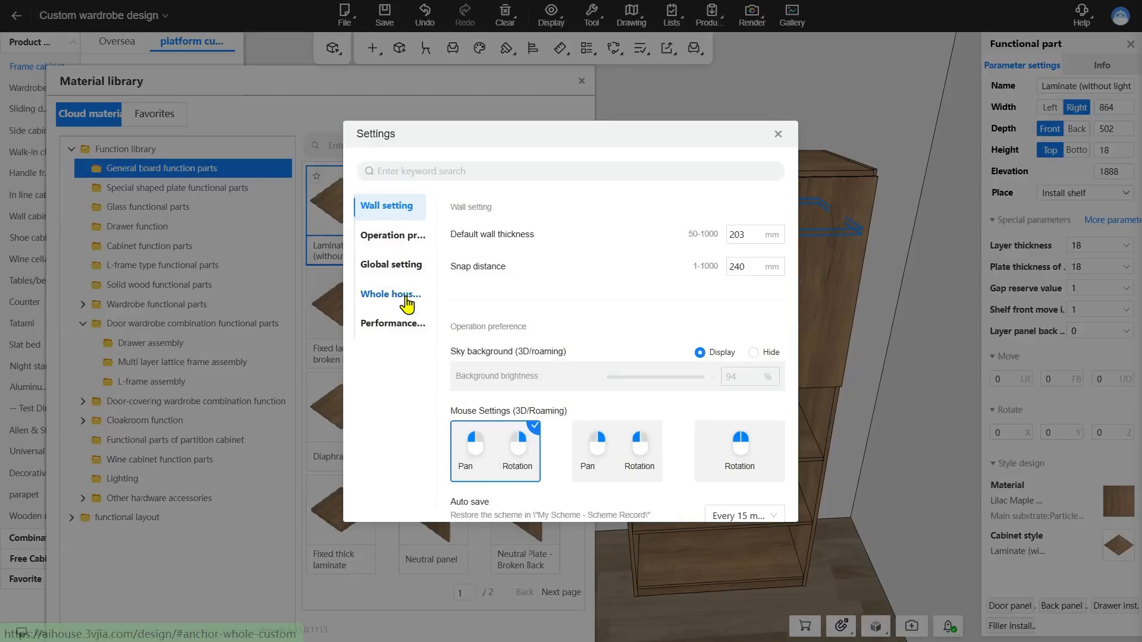
# Turn off door auto hide for functional component placement in the whole house customization settings
pyautogui.click(404, 298)
pyautogui.scroll(-8, 654, 381)
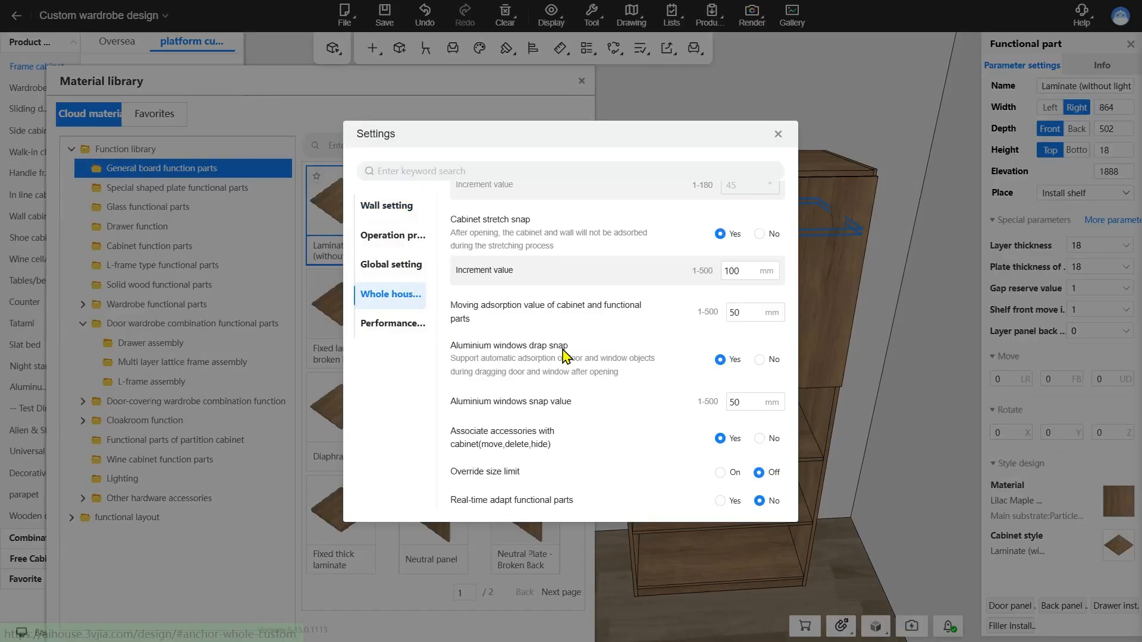
pyautogui.click(760, 436)
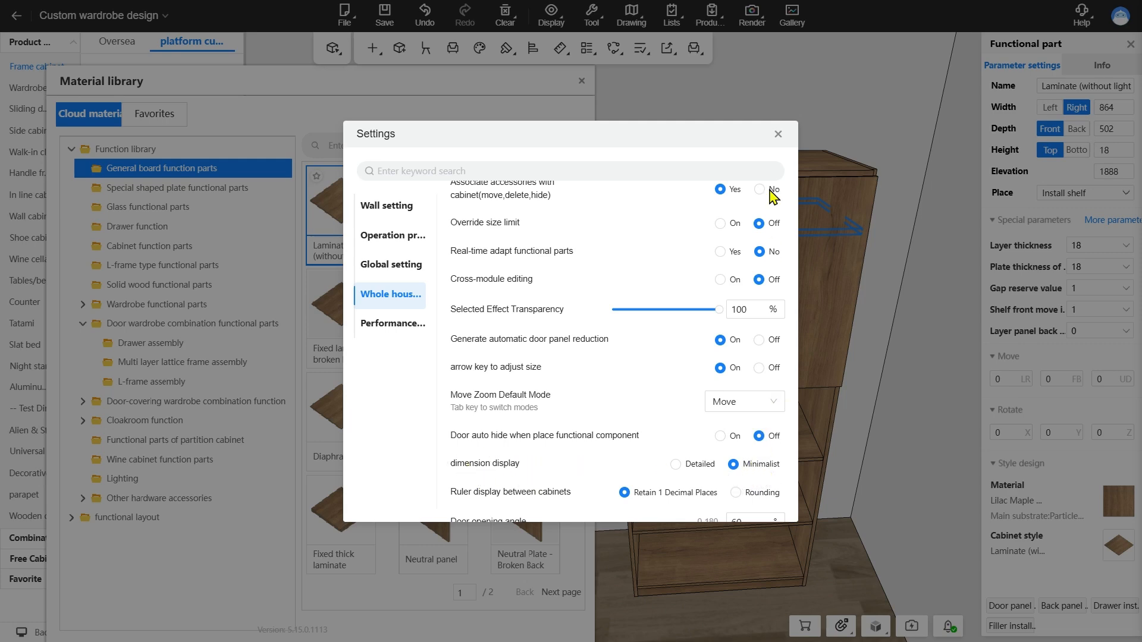
pyautogui.click(778, 134)
# Set the dimension display to Detailed and select the movable shelf just below the tall cabinet's doors to show its dimensions
pyautogui.click(511, 430)
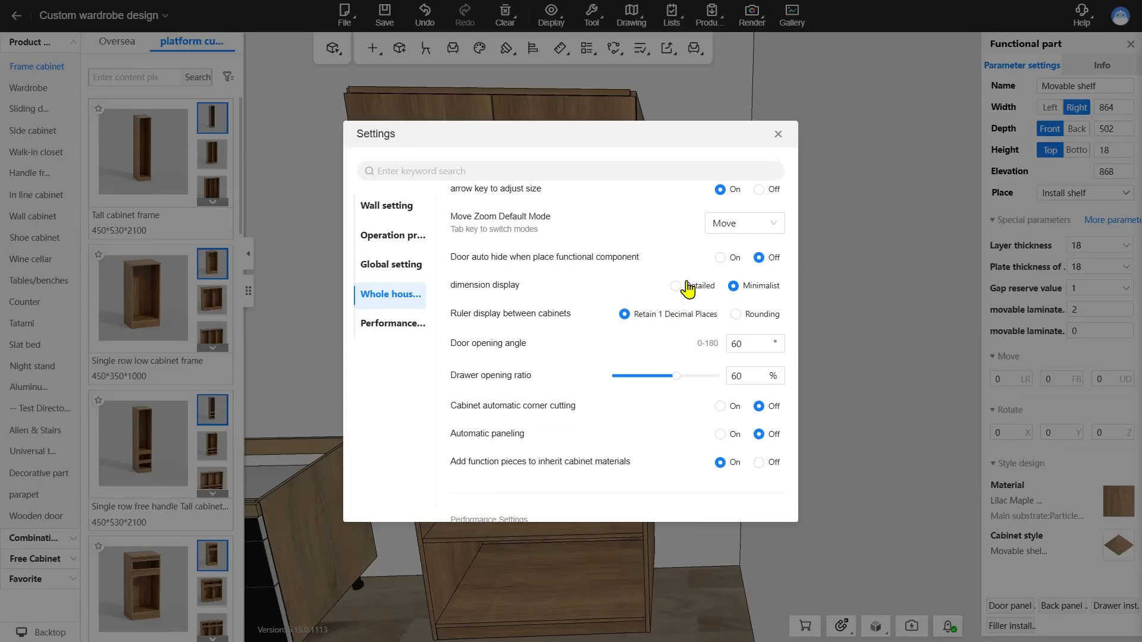
pyautogui.click(678, 287)
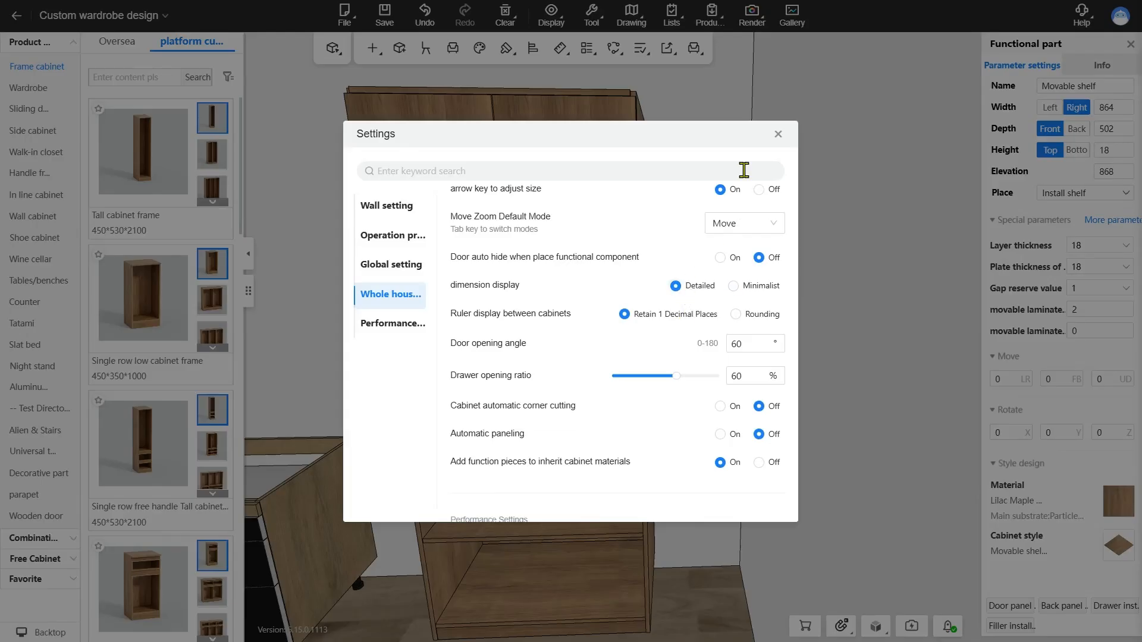
pyautogui.click(776, 135)
pyautogui.click(742, 220)
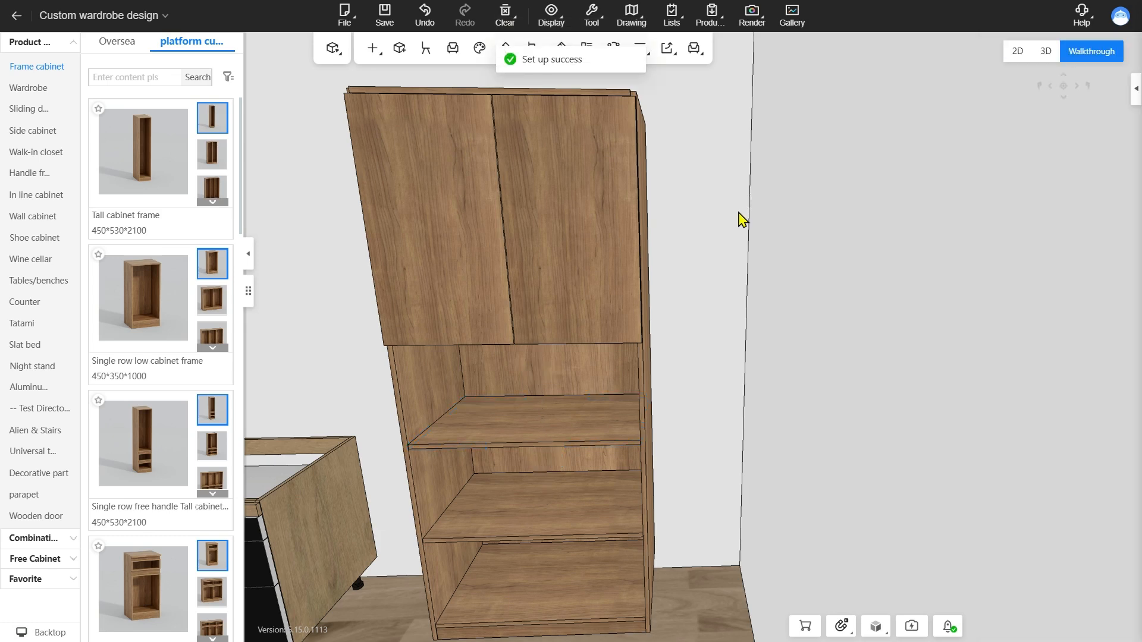
pyautogui.click(546, 435)
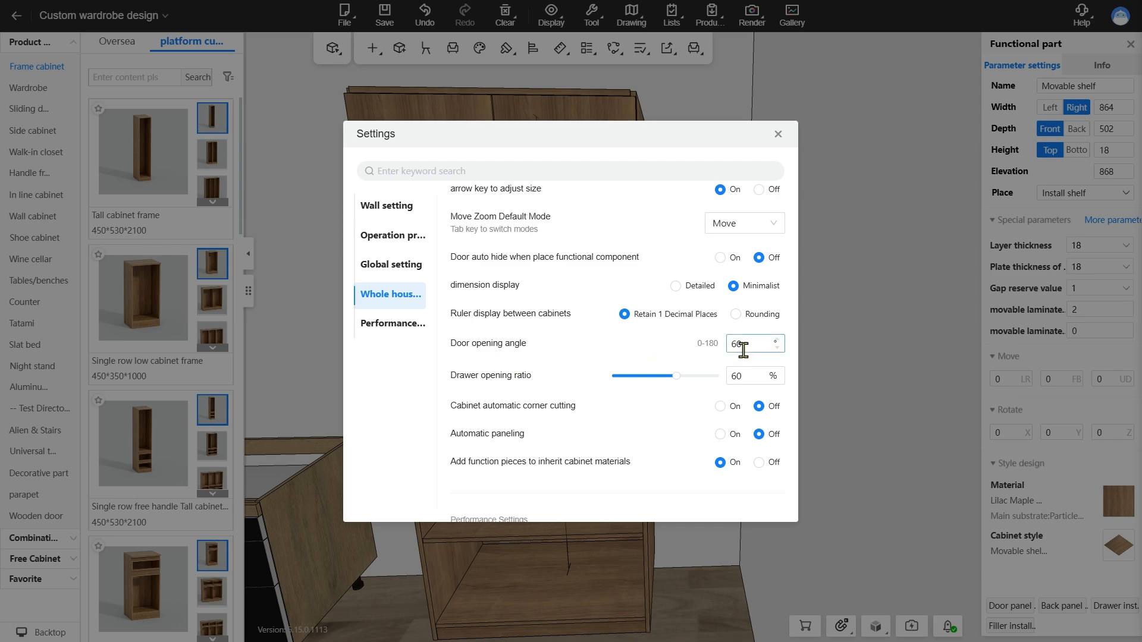
# Set the dimension display back to Minimalist and open the tall cabinet's doors
pyautogui.click(776, 133)
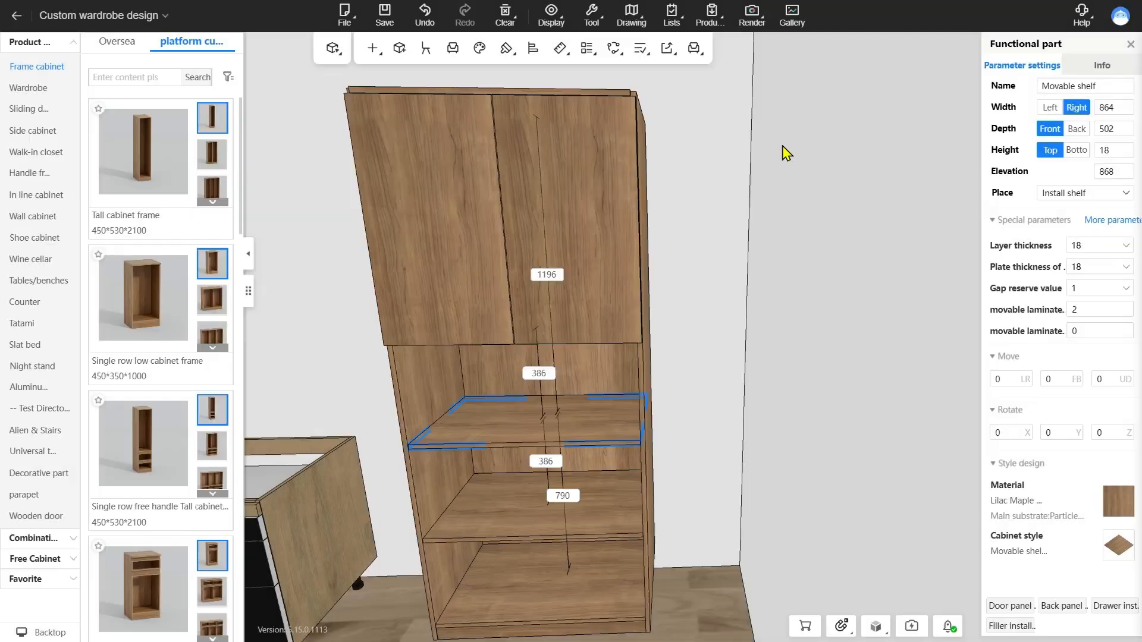
pyautogui.click(547, 277)
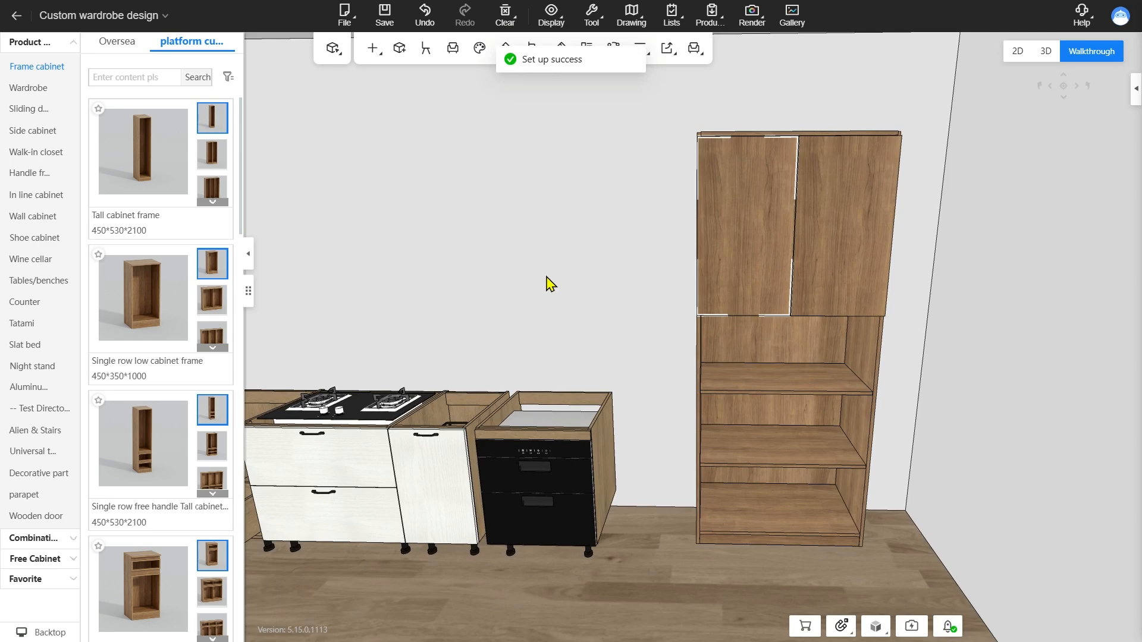
pyautogui.press('o')
pyautogui.press('o')
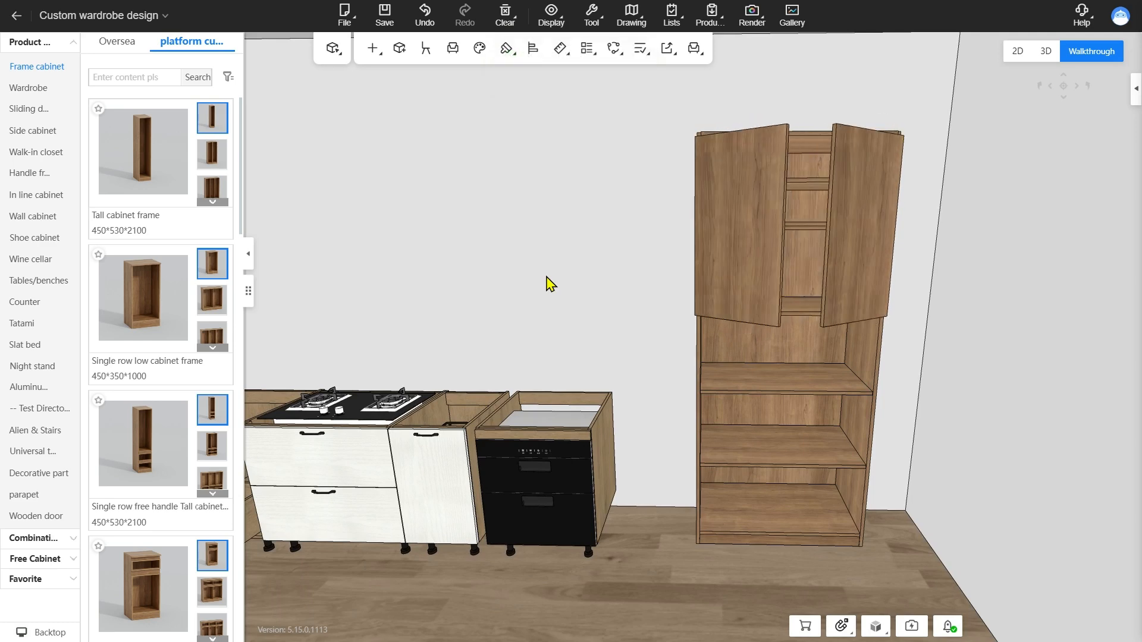
pyautogui.press('o')
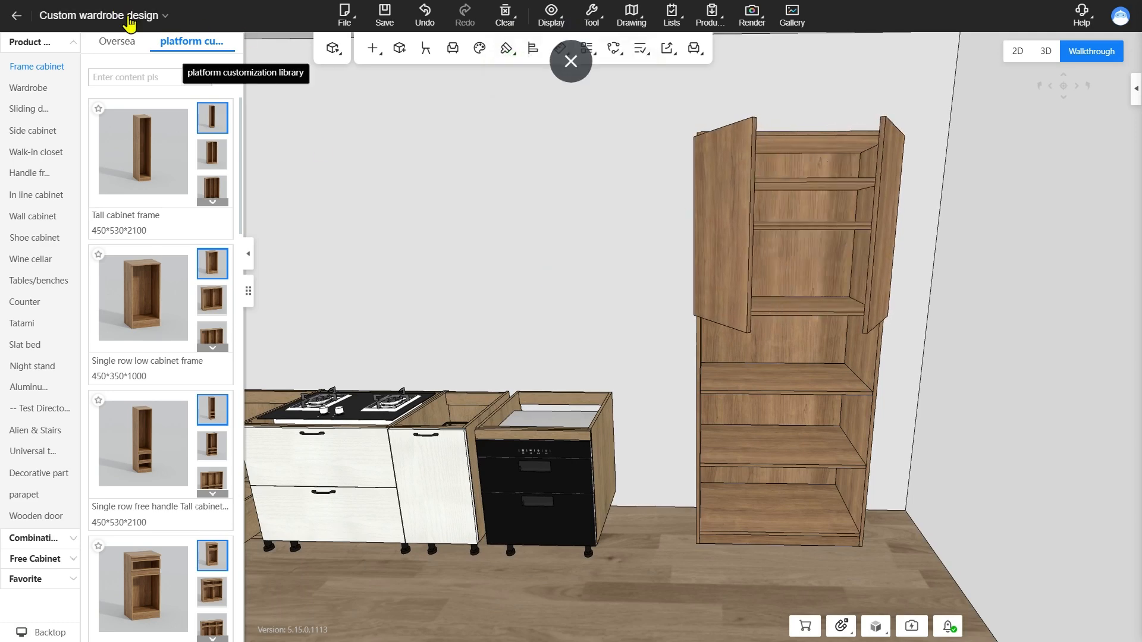
# Switch to the custom cabinet design module and view the kitchen cabinets with their doors
pyautogui.click(128, 18)
pyautogui.click(89, 179)
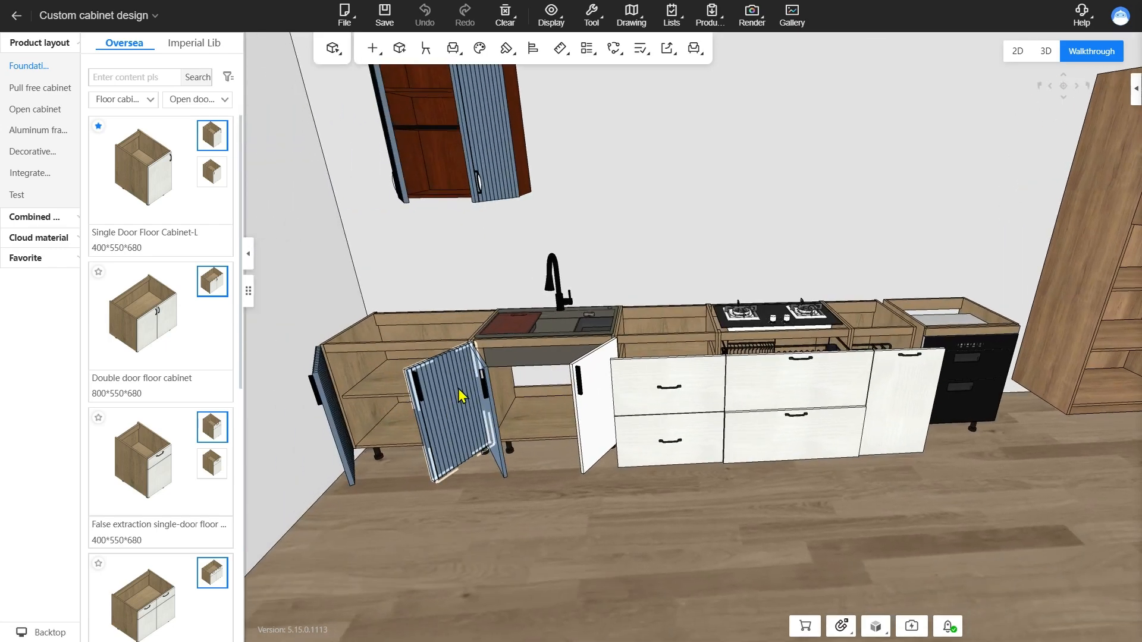
# Set the door opening angle to 30° and the drawer opening ratio to 30% in the whole house customization settings
pyautogui.click(594, 21)
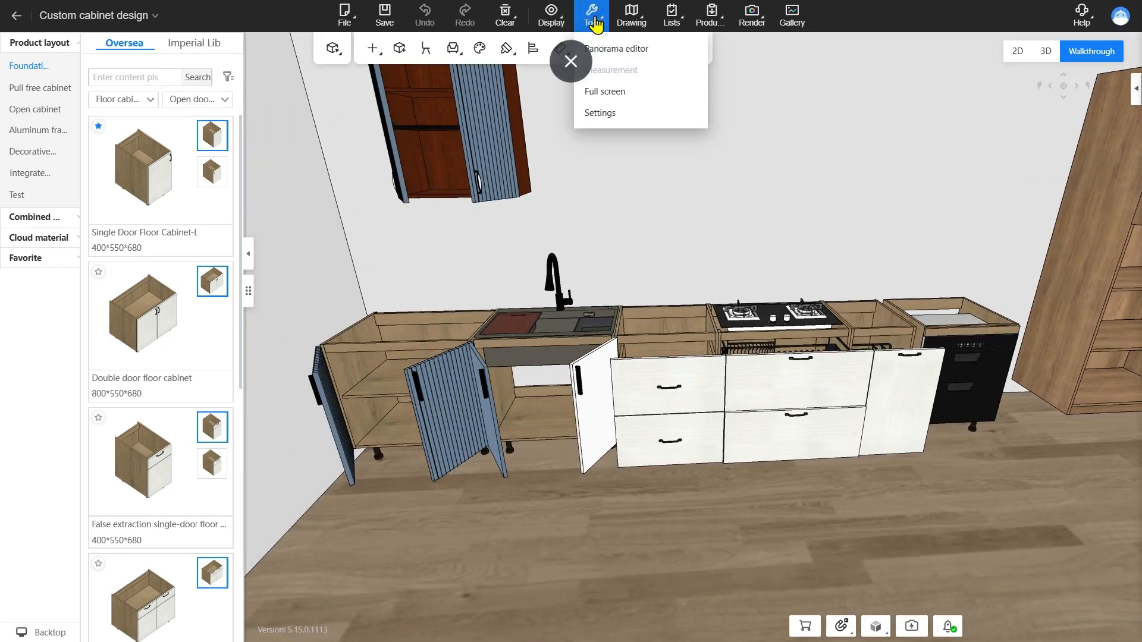
pyautogui.click(613, 113)
pyautogui.click(395, 295)
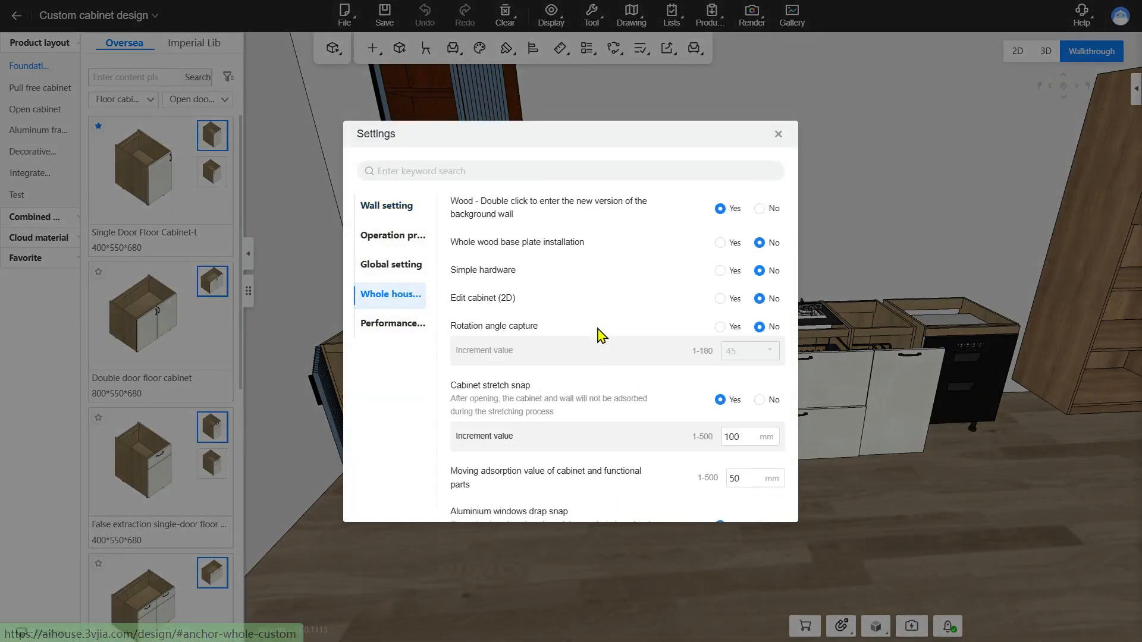
pyautogui.scroll(-6, 600, 321)
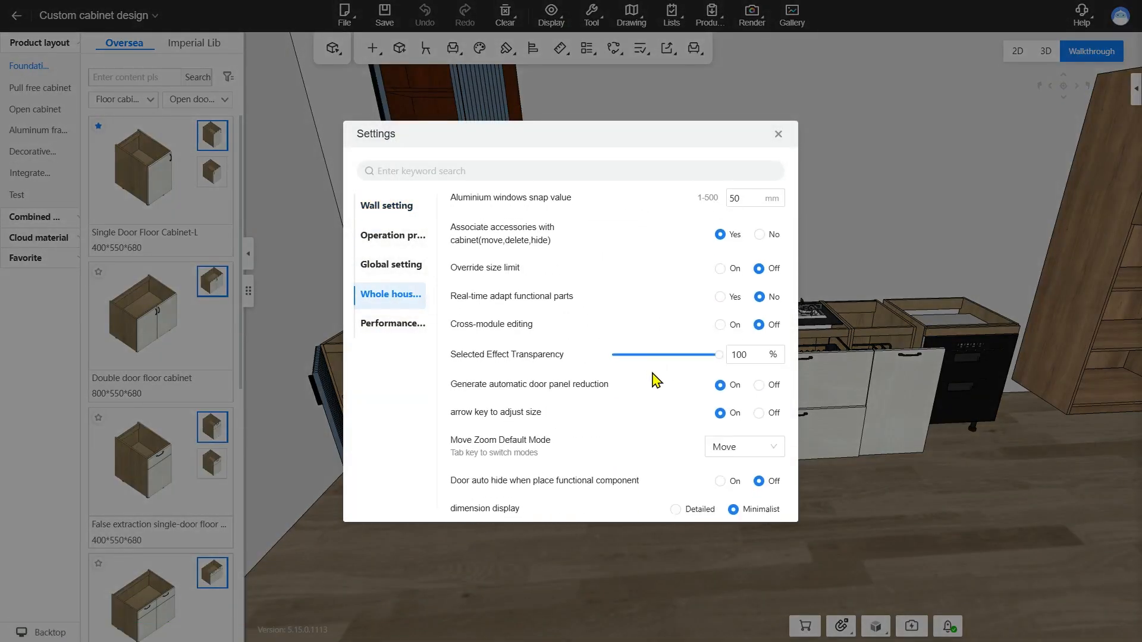
pyautogui.scroll(-2, 656, 380)
pyautogui.scroll(-2, 656, 380)
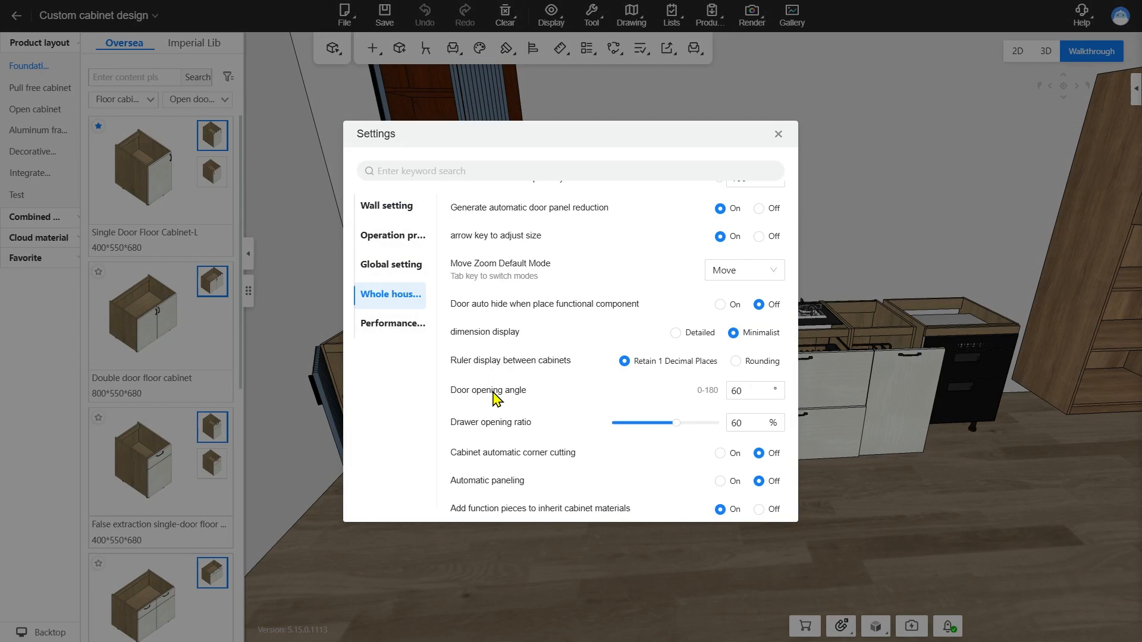
pyautogui.click(728, 392)
pyautogui.click(742, 423)
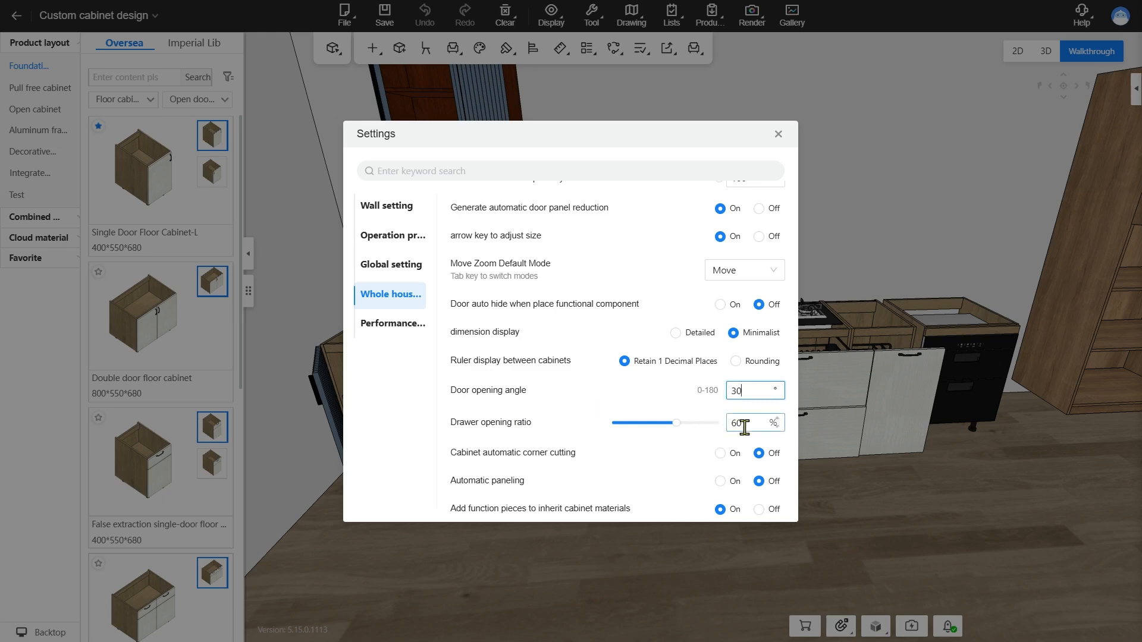
pyautogui.write('30')
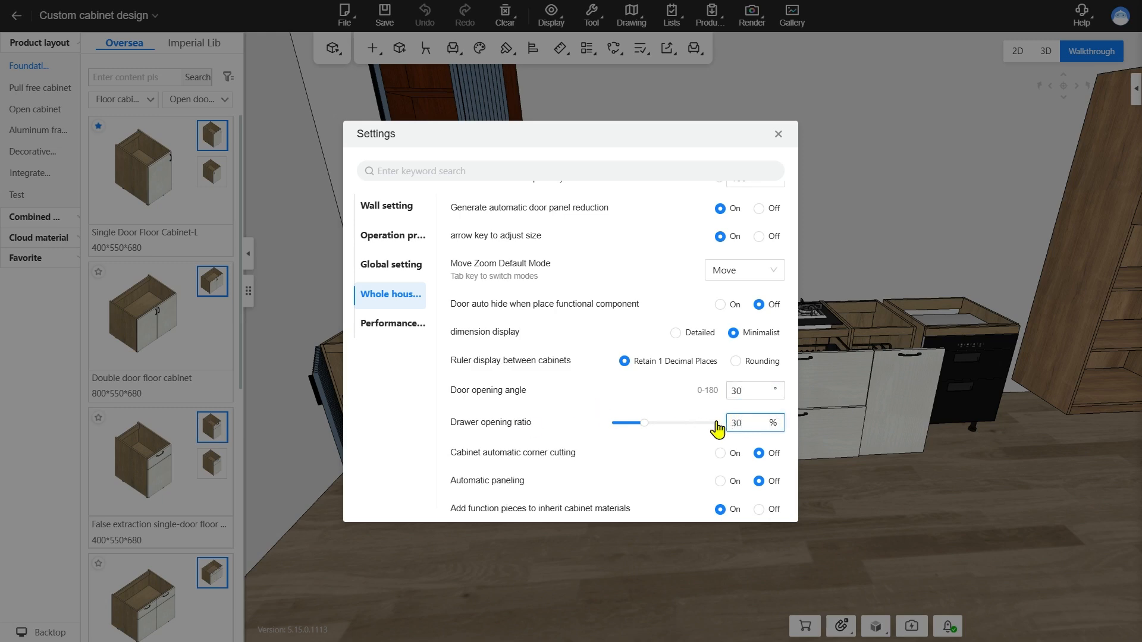
# Set the door opening angle to 60° and the drawer opening ratio to 60% in the whole house customization settings
pyautogui.click(680, 435)
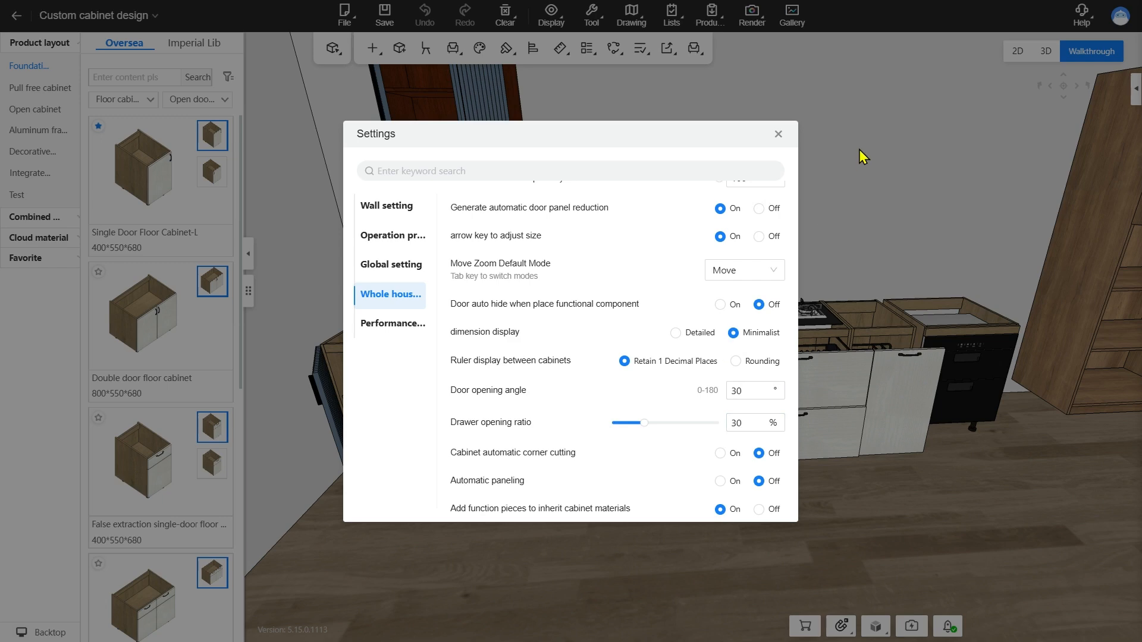
pyautogui.click(778, 135)
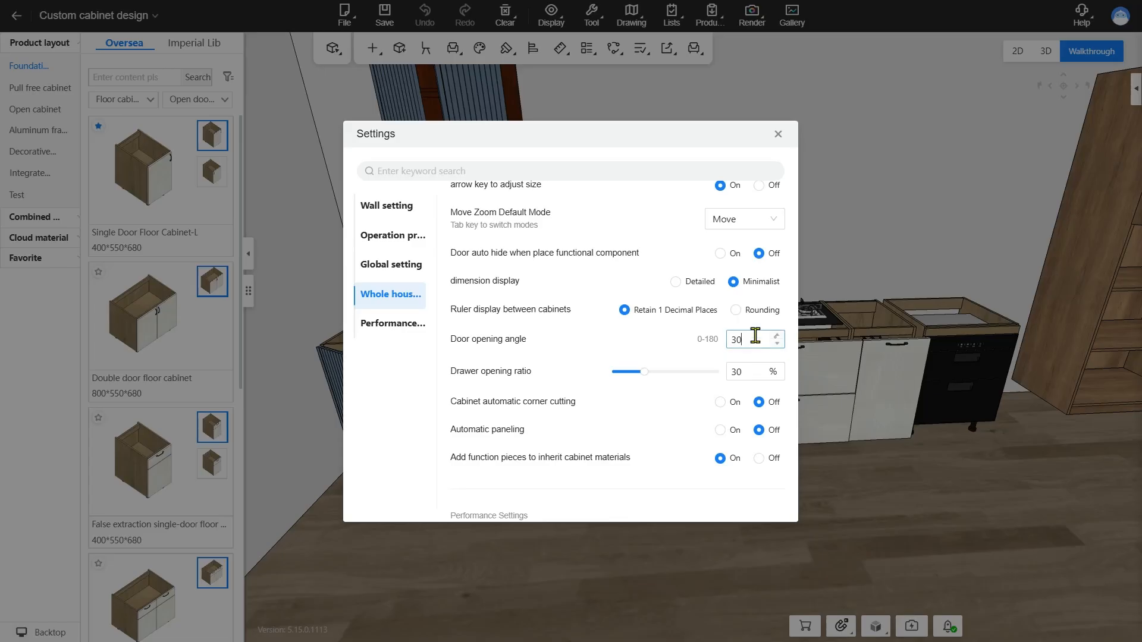
pyautogui.moveTo(753, 337); pyautogui.dragTo(706, 334)
pyautogui.press('Return')
pyautogui.moveTo(751, 370); pyautogui.dragTo(695, 367)
pyautogui.write('60')
pyautogui.press('Return')
# Turn on Cabinet automatic corner cutting and close the settings
pyautogui.click(729, 402)
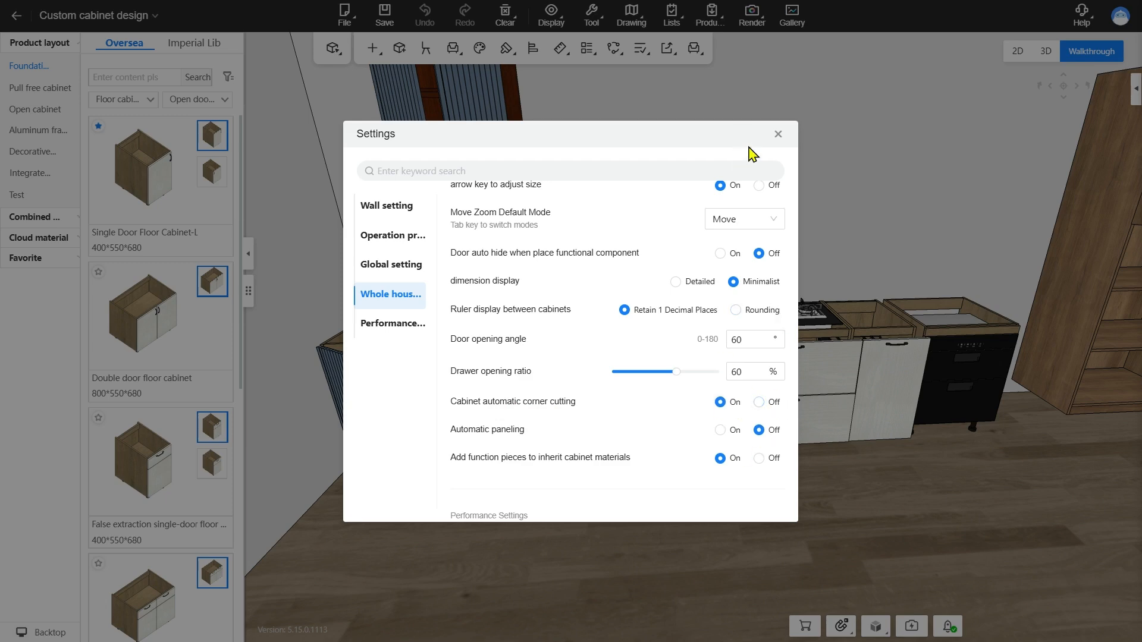
pyautogui.click(778, 137)
pyautogui.moveTo(1058, 458); pyautogui.dragTo(945, 181)
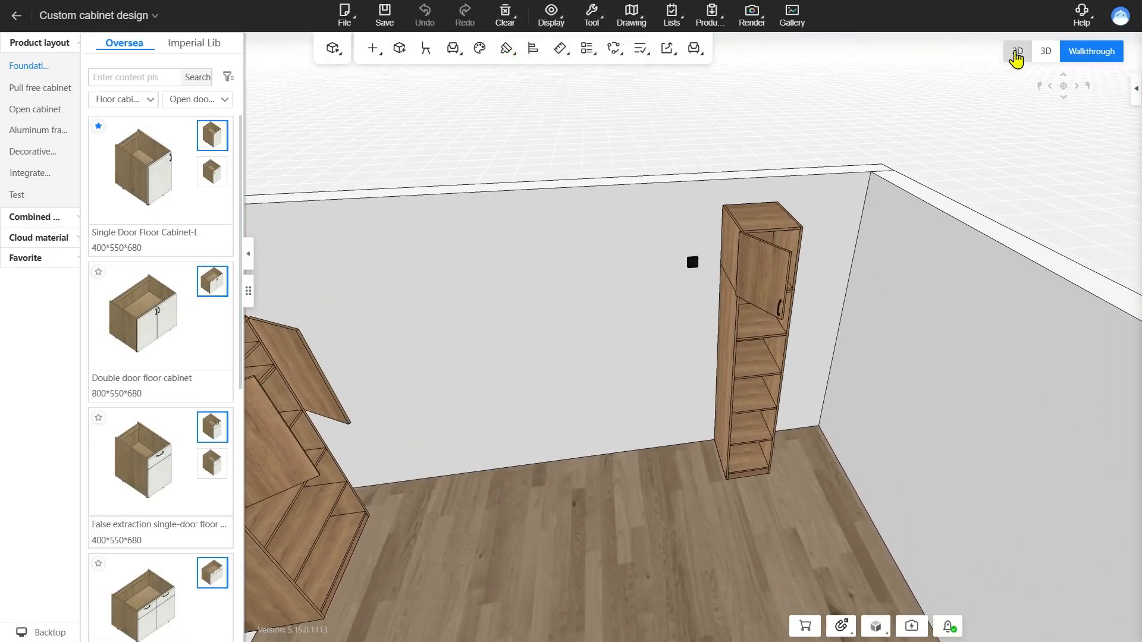
# Return to the 2D floorplan and place a square column in the room's lower-left corner
pyautogui.click(1016, 52)
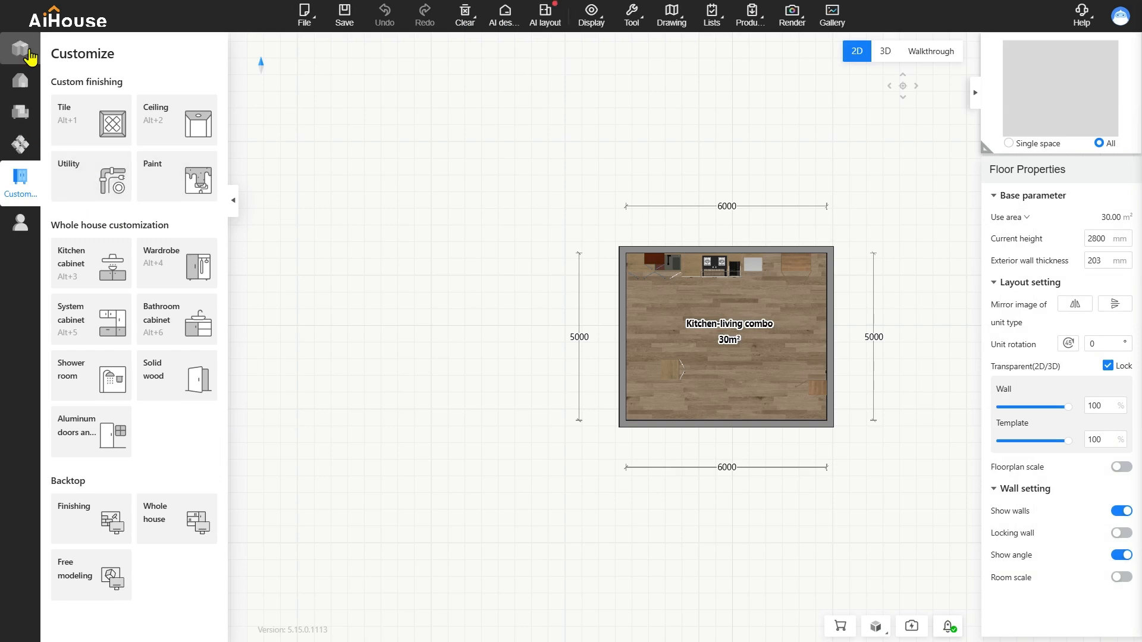
pyautogui.click(29, 56)
pyautogui.scroll(-5, 120, 417)
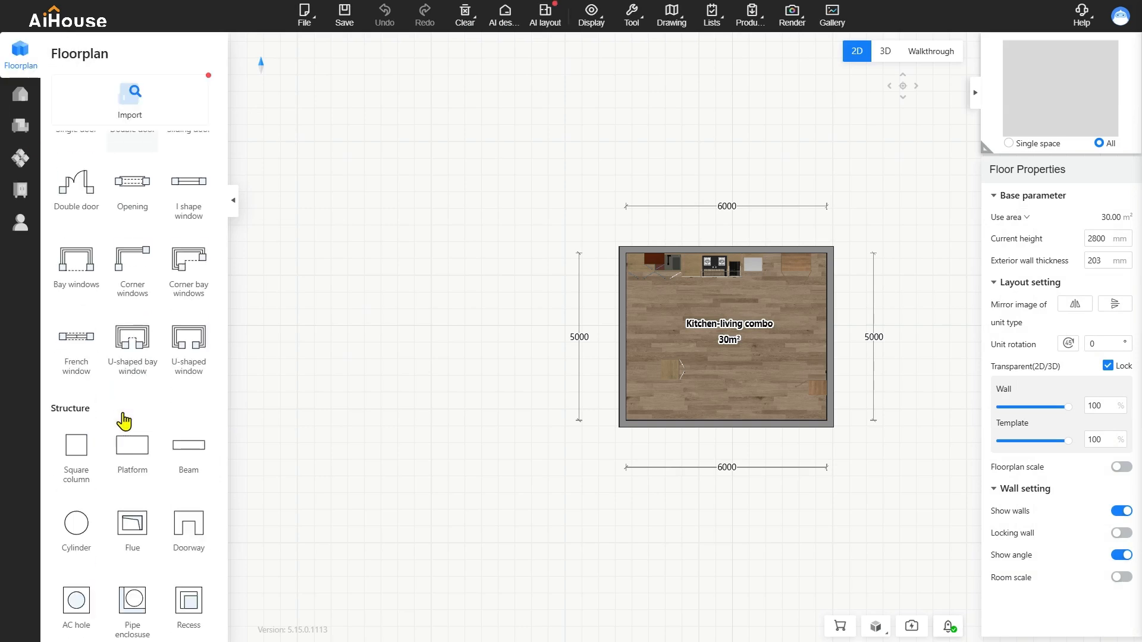
pyautogui.click(70, 449)
pyautogui.click(634, 421)
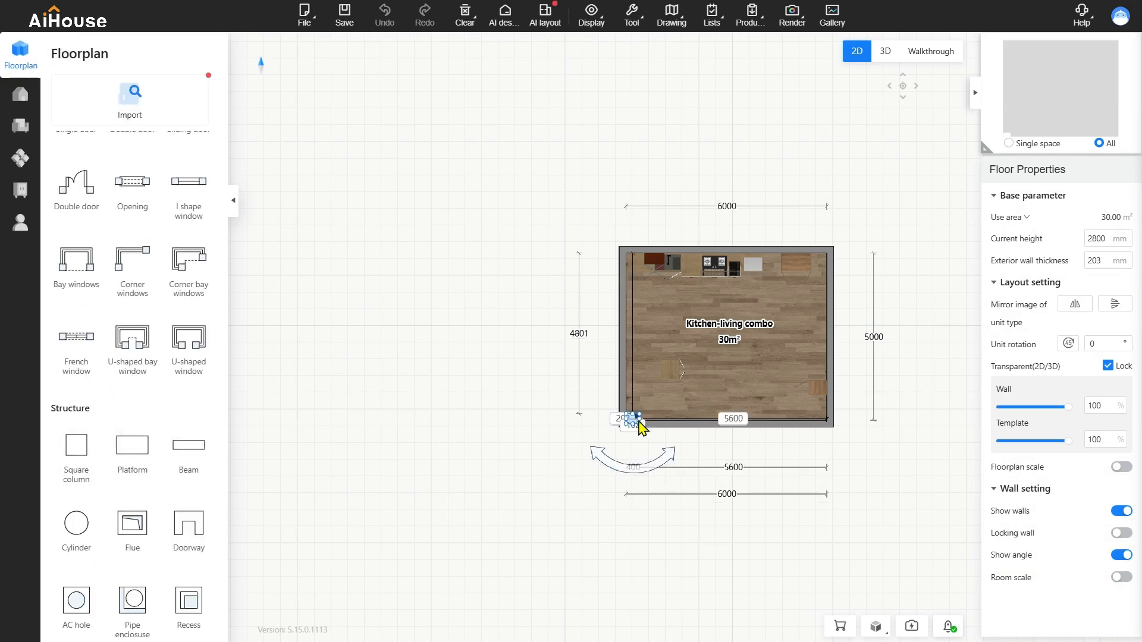
# View the square column in Walkthrough mode and switch to the Kitchen cabinet customization module
pyautogui.click(951, 53)
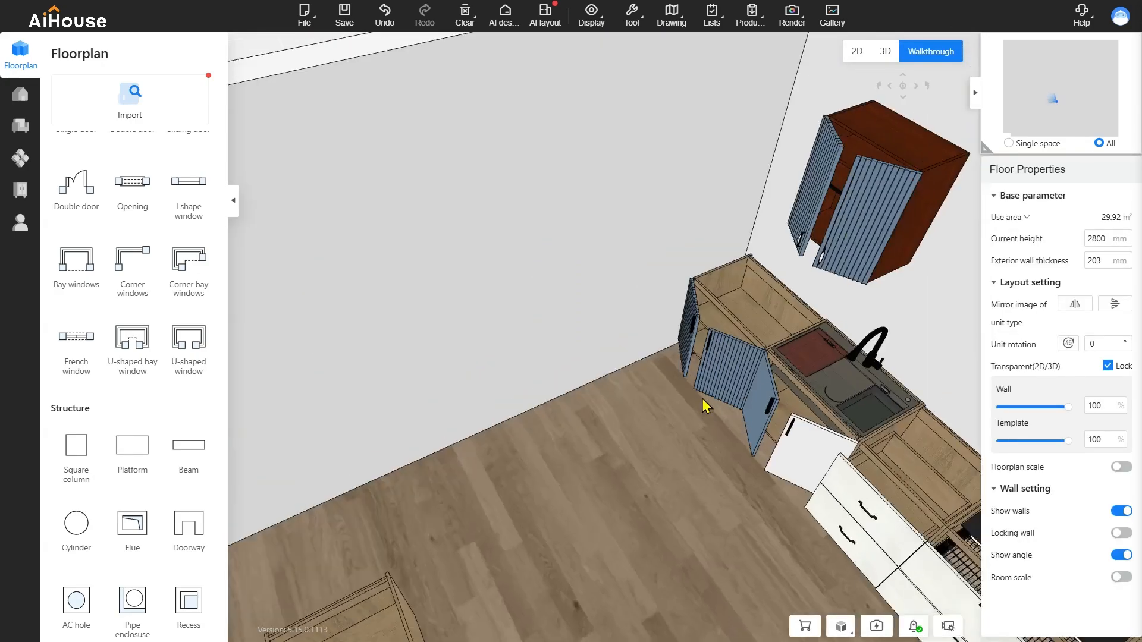
pyautogui.moveTo(702, 407); pyautogui.dragTo(644, 439)
pyautogui.scroll(3, 625, 383)
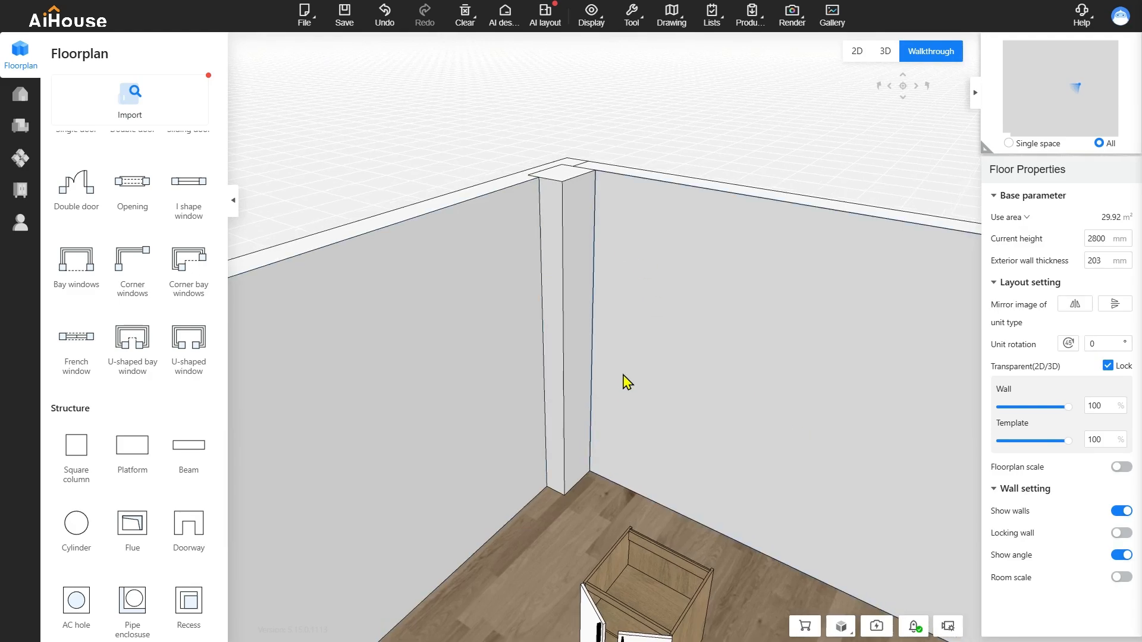
pyautogui.moveTo(625, 382)
pyautogui.mouseDown()
pyautogui.moveTo(644, 410)
pyautogui.moveTo(608, 390)
pyautogui.mouseUp()
pyautogui.click(20, 190)
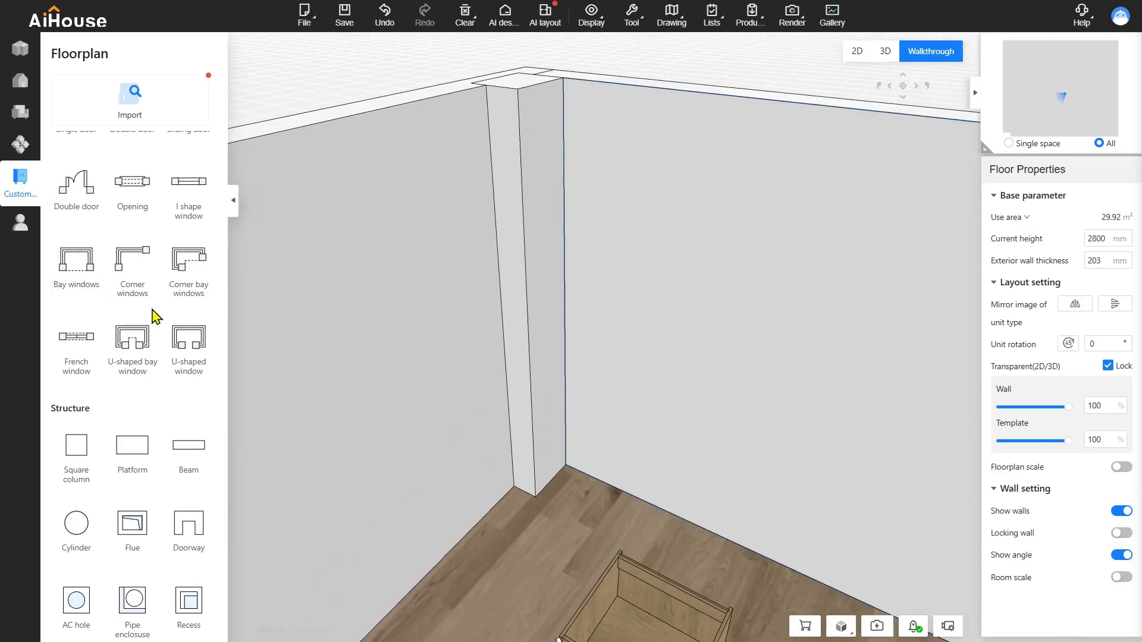
pyautogui.click(64, 268)
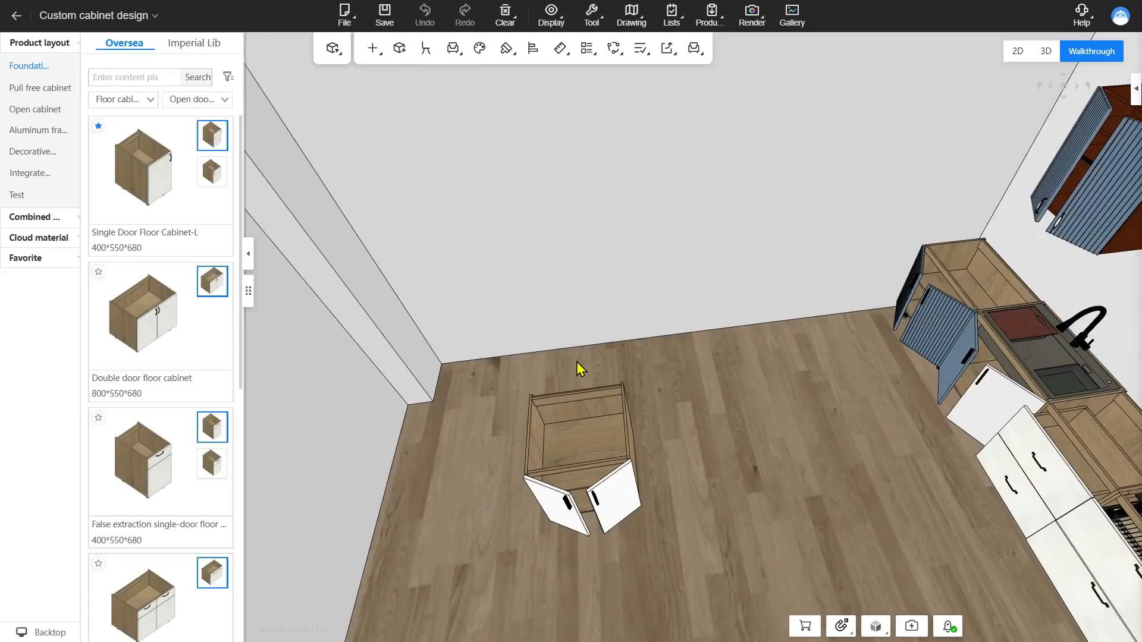
# Place a Single Door Floor Cabinet-L in the room corner so that it overlaps the column, and examine its corner cut
pyautogui.moveTo(581, 369); pyautogui.dragTo(644, 355)
pyautogui.click(179, 172)
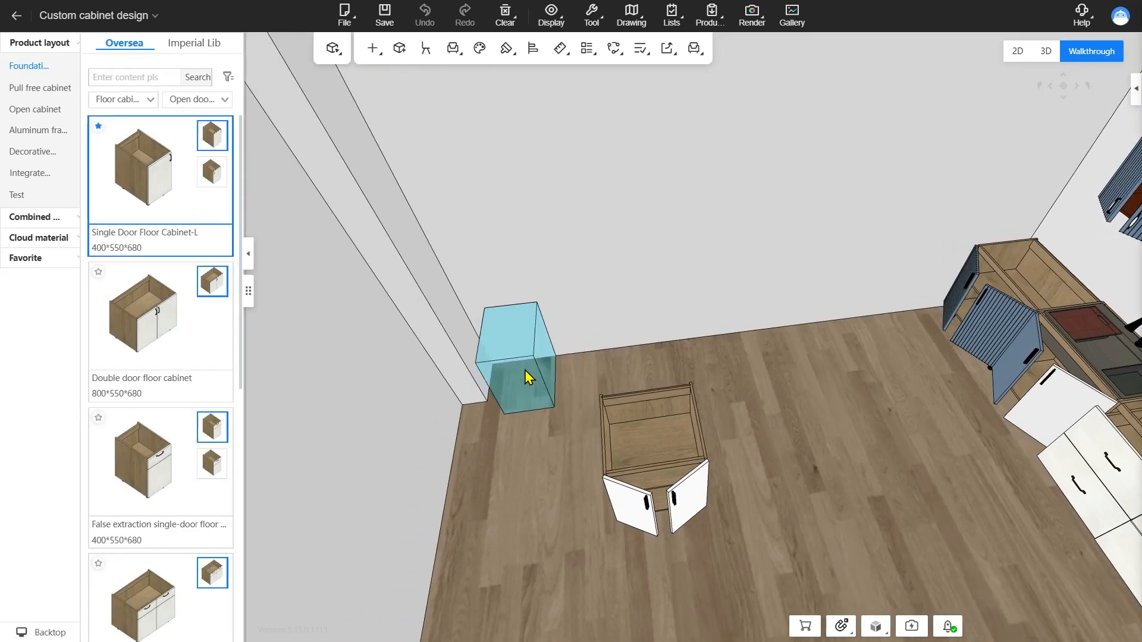
pyautogui.click(488, 362)
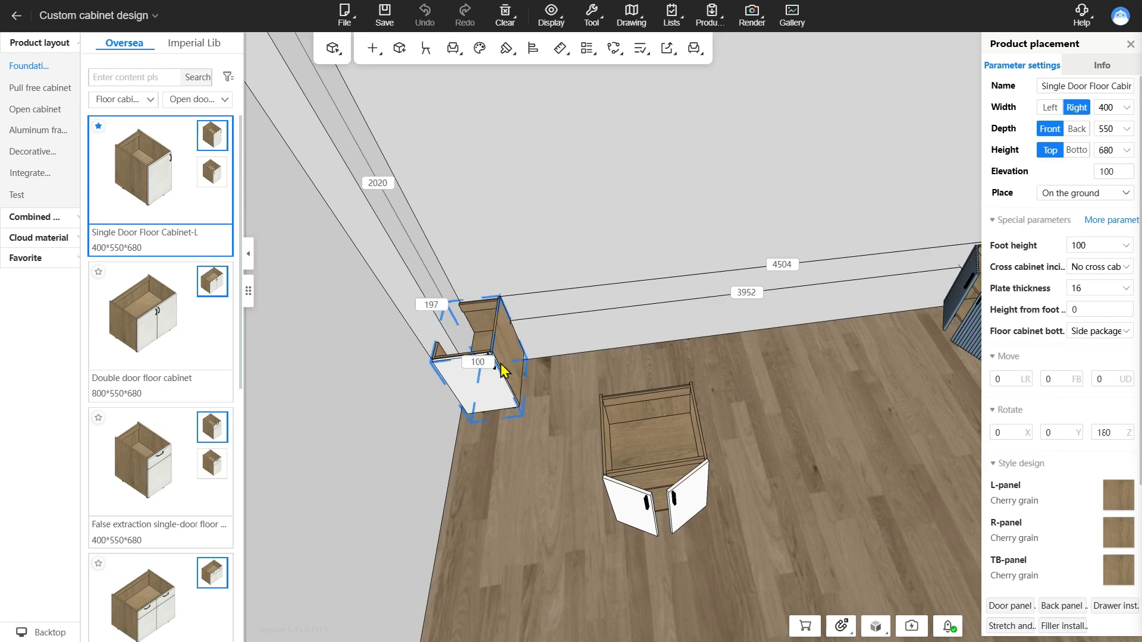
pyautogui.click(499, 366)
pyautogui.moveTo(689, 344); pyautogui.dragTo(679, 321)
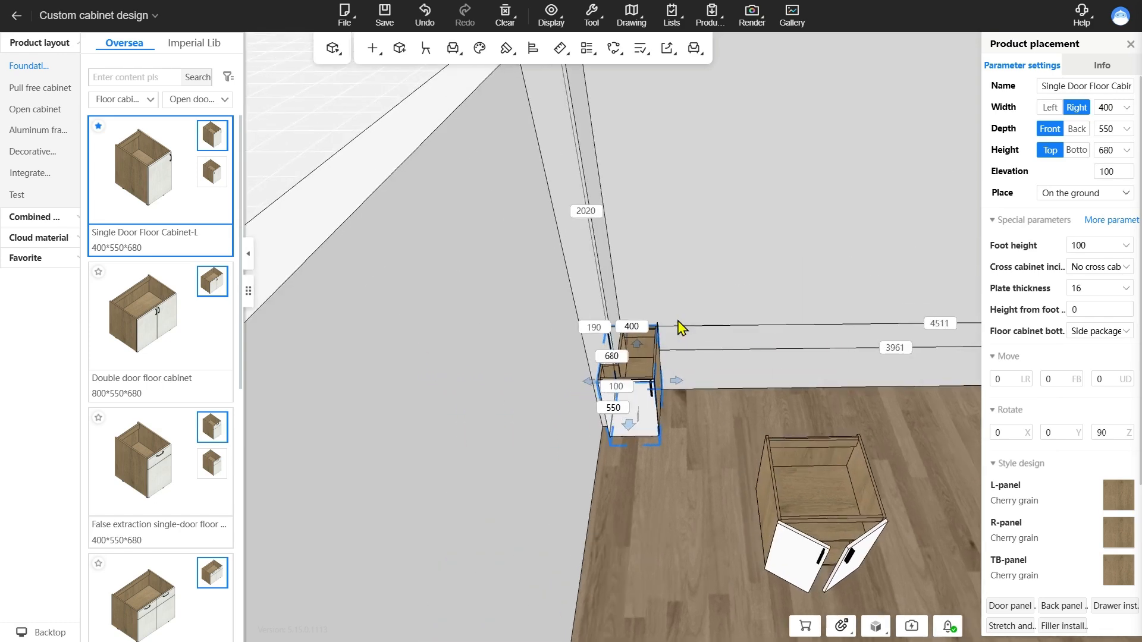
pyautogui.moveTo(688, 369); pyautogui.dragTo(518, 528)
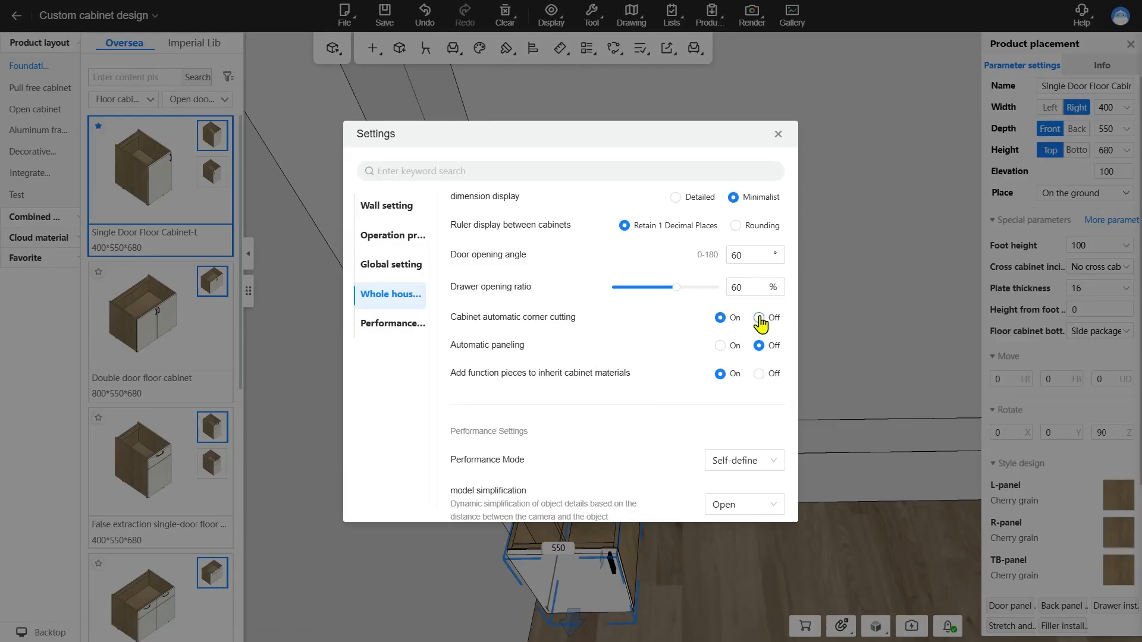
# Turn off Cabinet automatic corner cutting, turn on Automatic paneling and close the settings
pyautogui.click(759, 317)
pyautogui.click(721, 346)
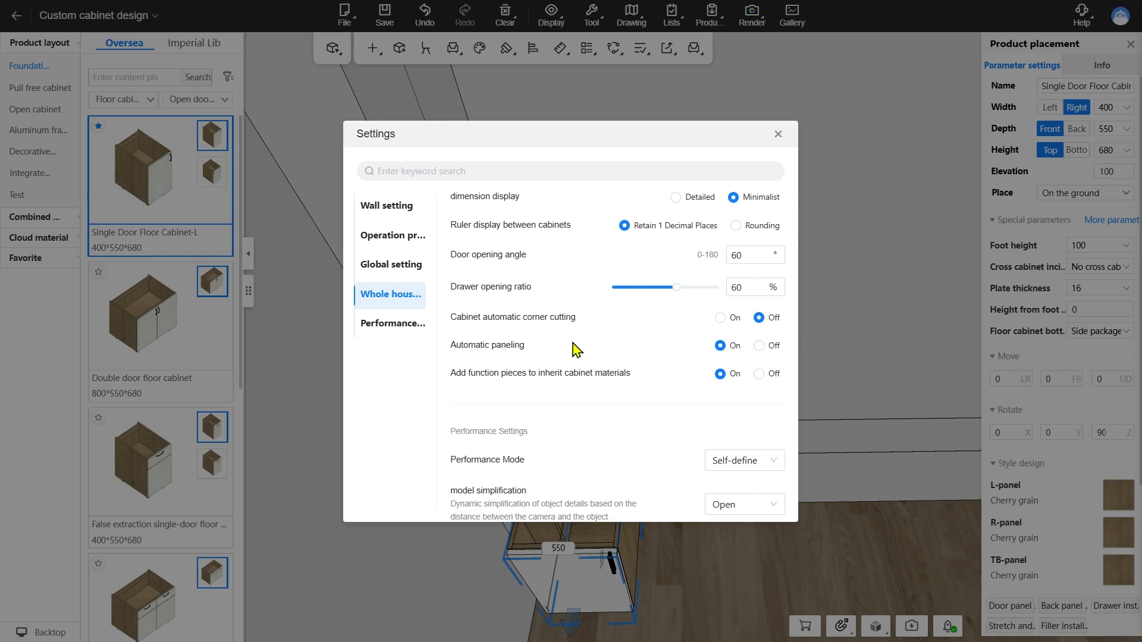
pyautogui.click(778, 135)
# Open wardrobe customization from the tall corner cabinet and replace that cabinet with a new Upper single door assembly-03 from the closet library
pyautogui.click(766, 337)
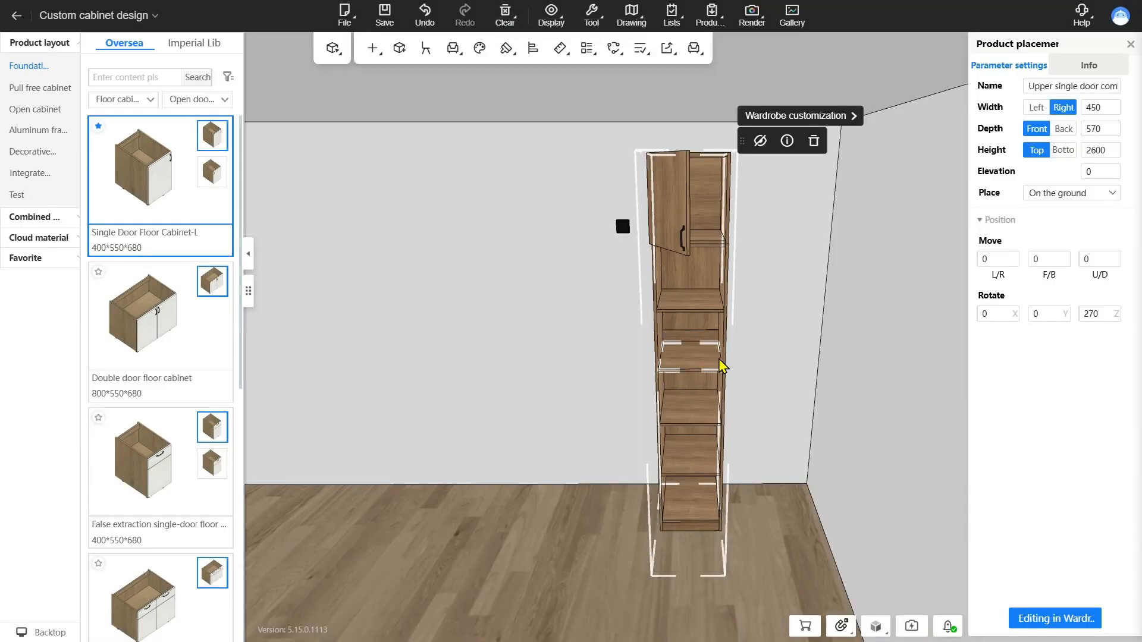
pyautogui.doubleClick(721, 365)
pyautogui.click(39, 71)
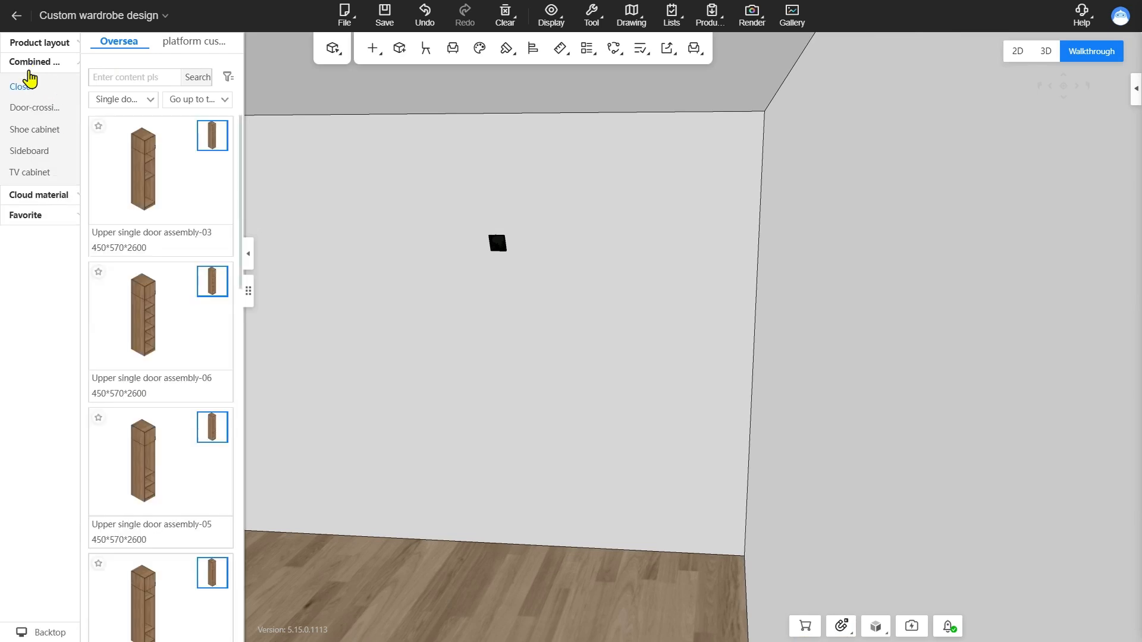
pyautogui.click(198, 178)
pyautogui.click(717, 356)
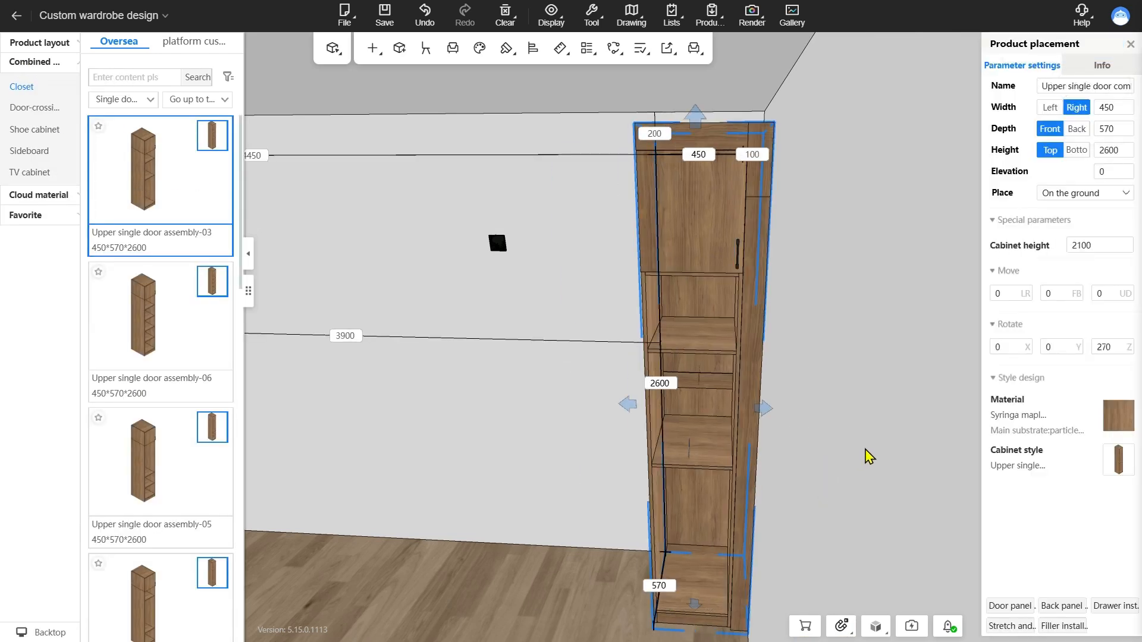
# Select the filler generated on the new cabinet and examine the advanced settings for paneling
pyautogui.scroll(3, 861, 515)
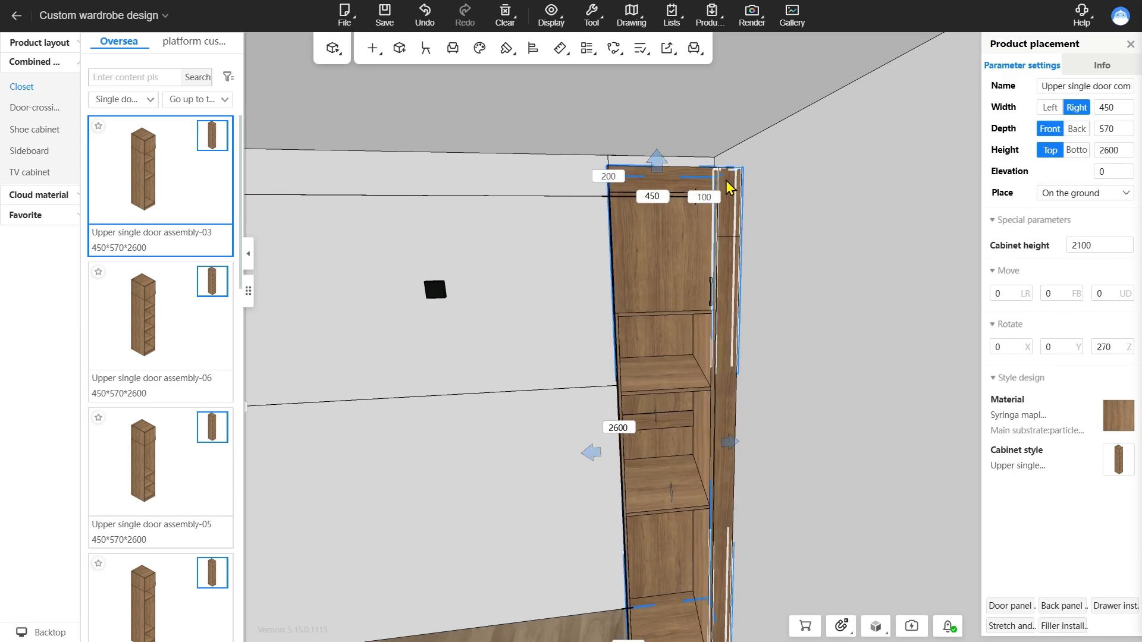
pyautogui.click(735, 385)
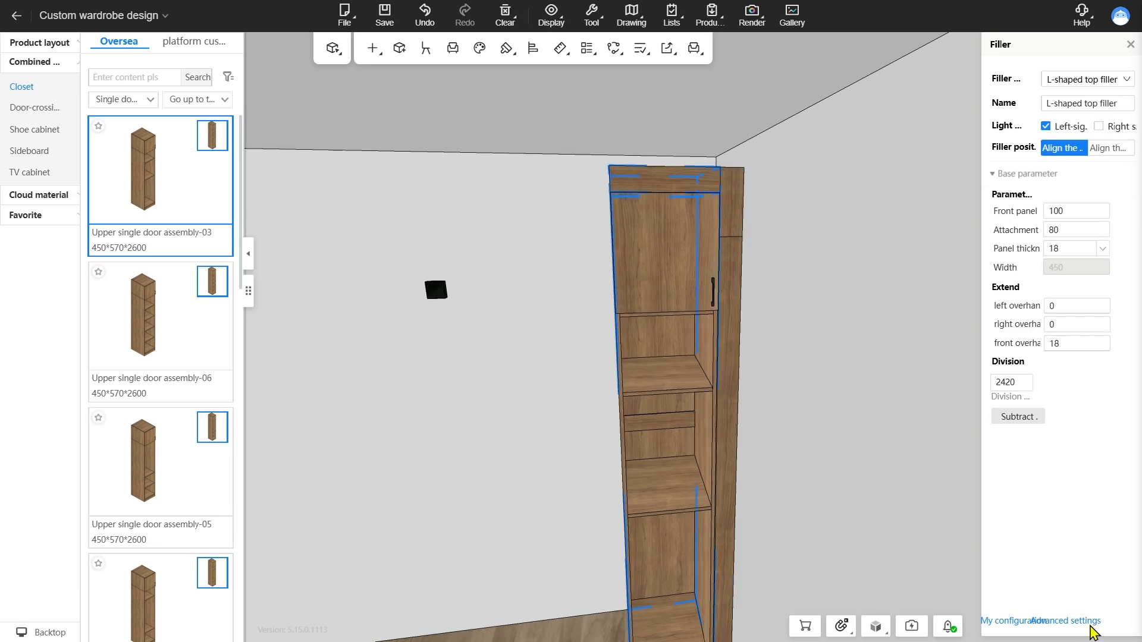
pyautogui.click(1086, 623)
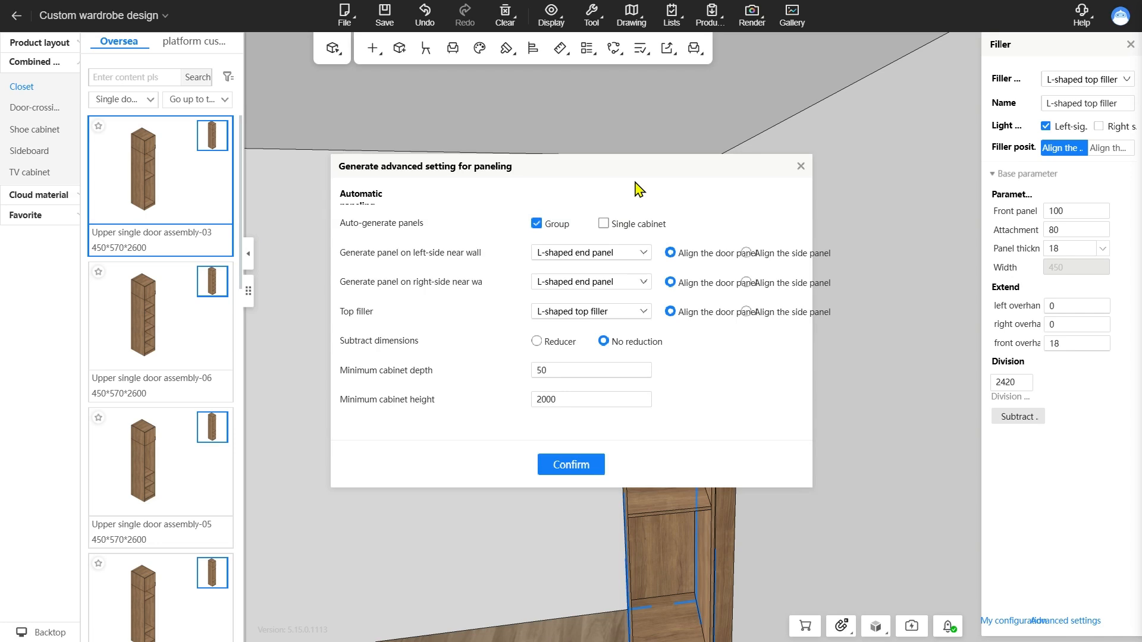
pyautogui.click(1079, 620)
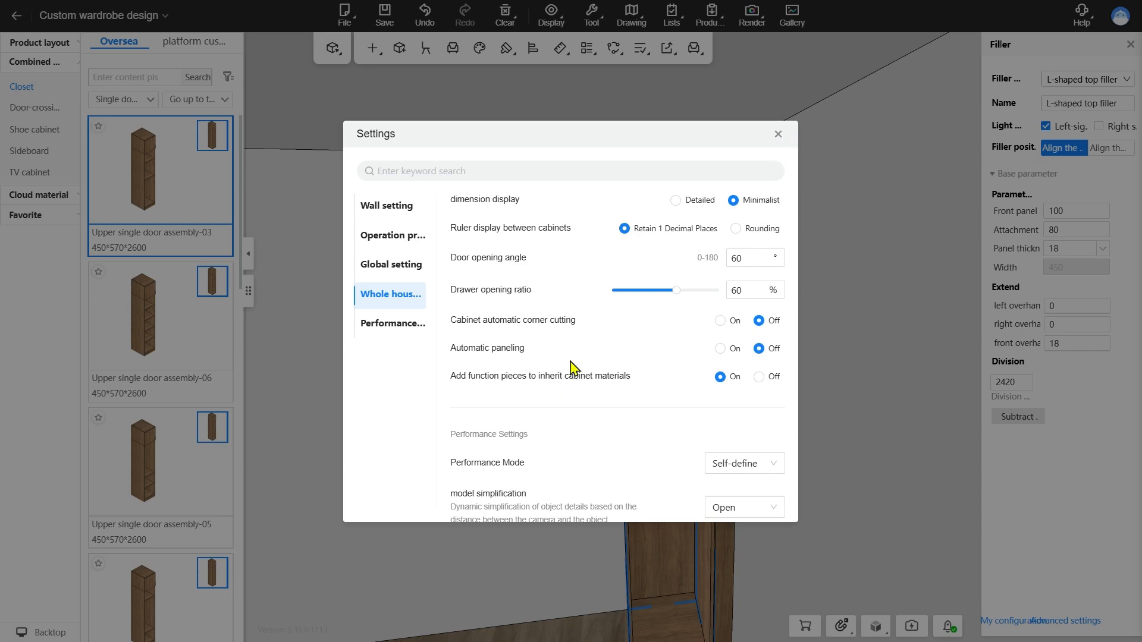
# Turn off Automatic paneling and switch to kitchen cabinet customization through the blue-door wall cabinet
pyautogui.click(778, 134)
pyautogui.moveTo(785, 403); pyautogui.dragTo(547, 410)
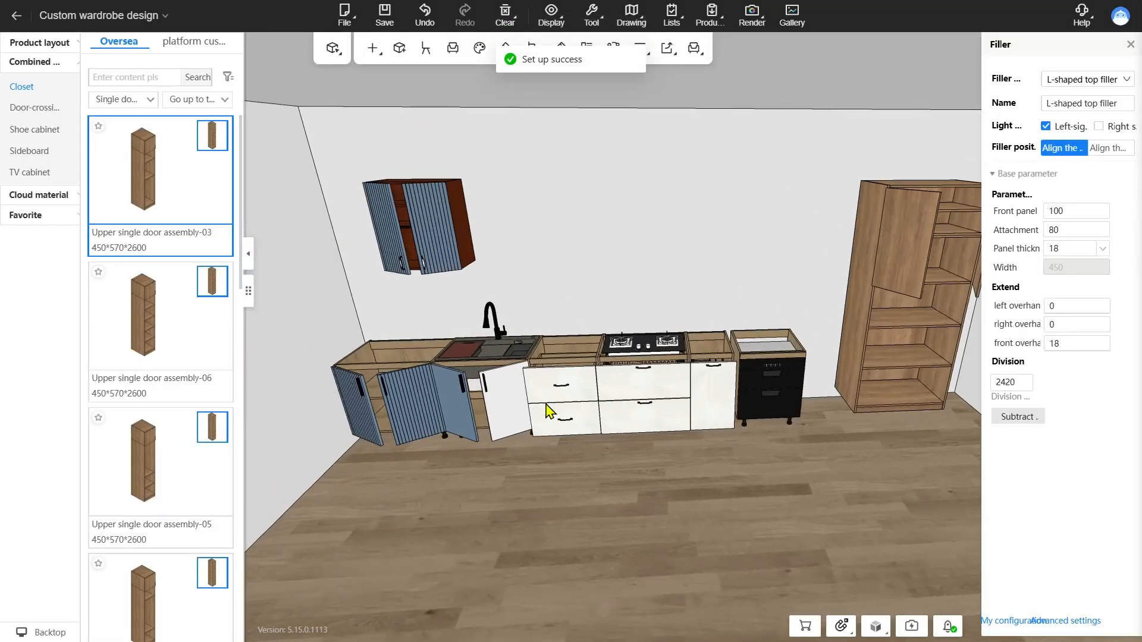
pyautogui.doubleClick(433, 242)
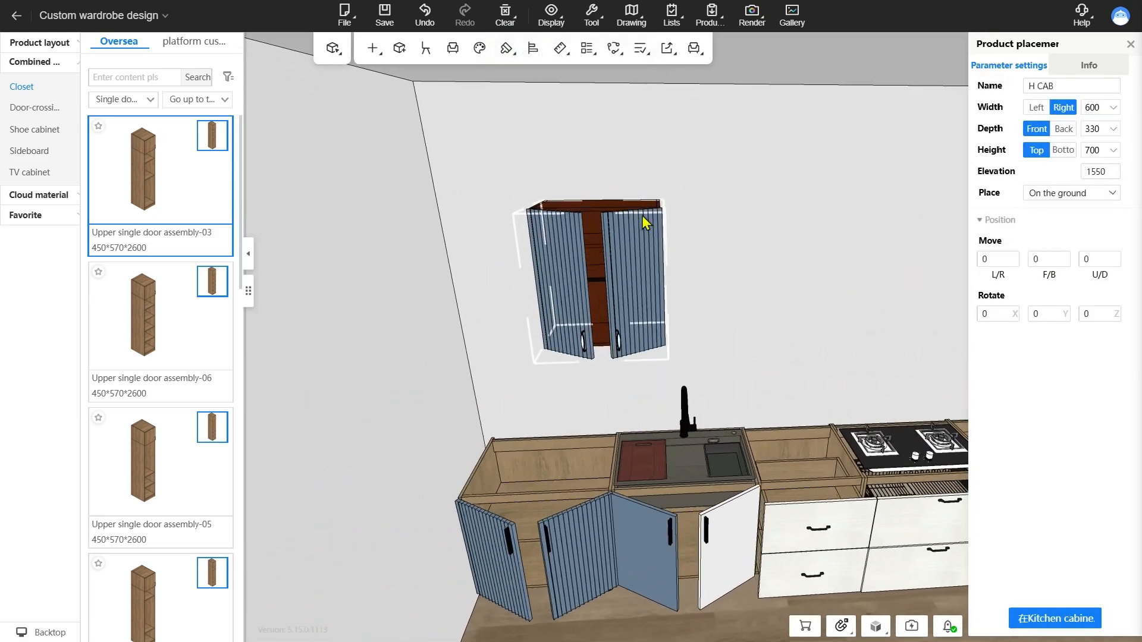
pyautogui.click(731, 173)
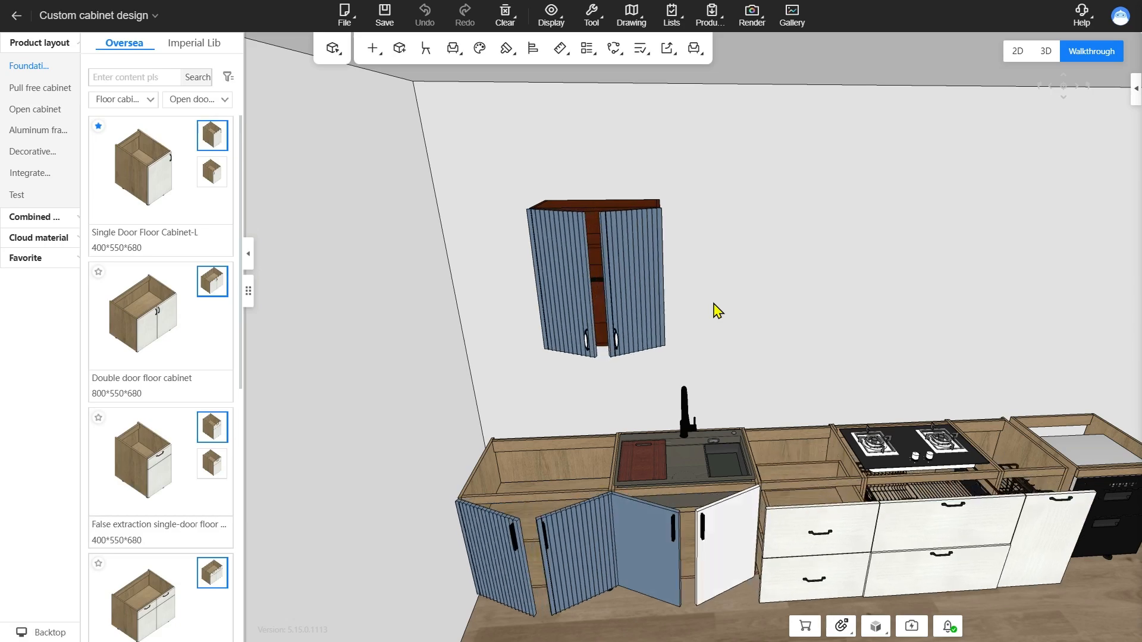
# Add a Laminate panel from the Panel function library to the lower-left compartment of the wall cabinet
pyautogui.scroll(3, 716, 304)
pyautogui.moveTo(716, 305); pyautogui.dragTo(676, 302, button='right')
pyautogui.click(663, 360)
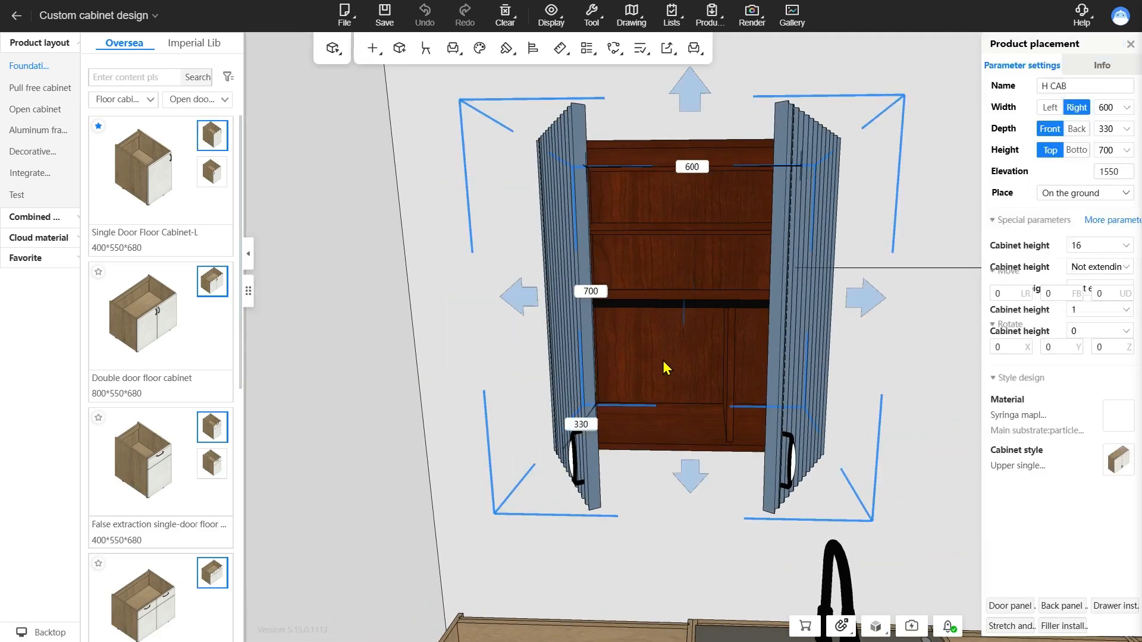
pyautogui.press('a')
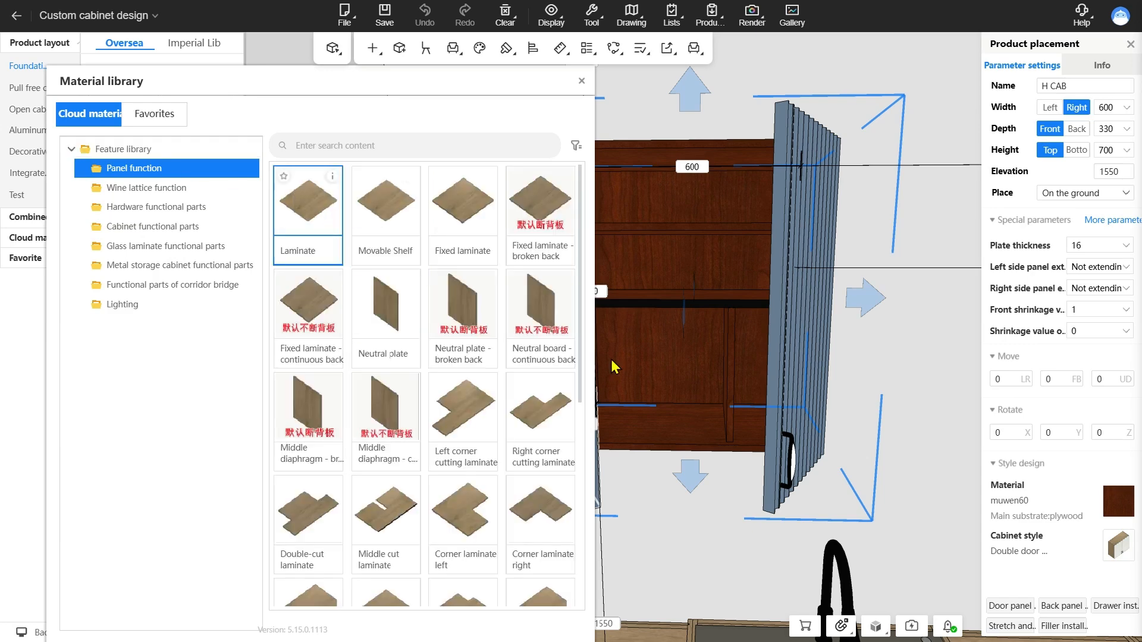
pyautogui.click(676, 363)
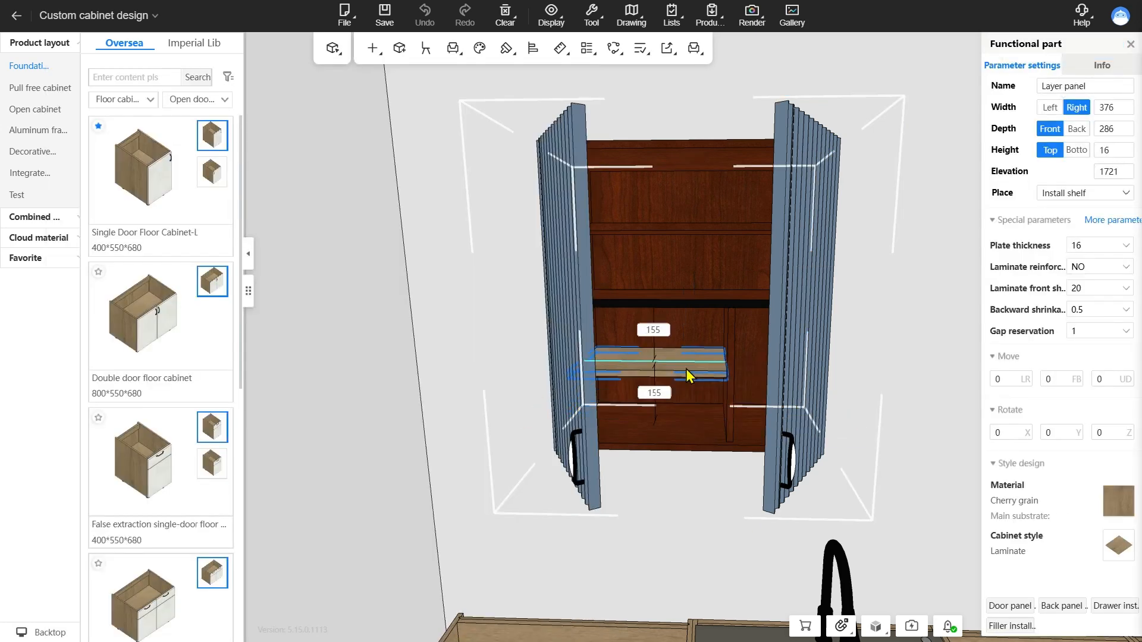
pyautogui.press('a')
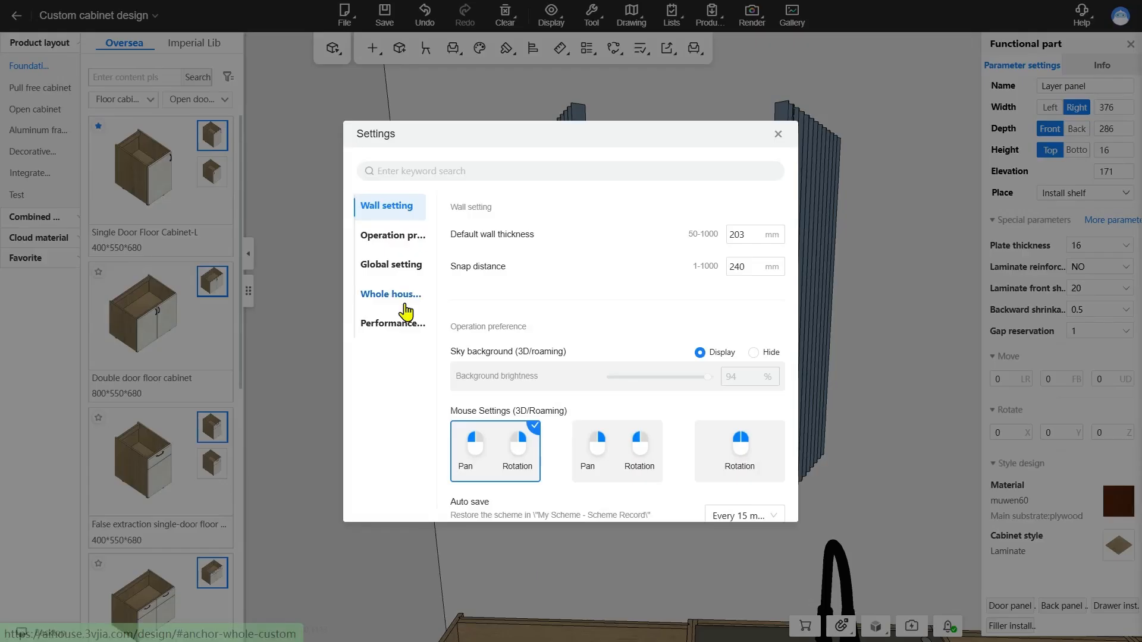
# Go to the option for adding function pieces that inherit cabinet materials in the whole house customization settings
pyautogui.click(402, 302)
pyautogui.scroll(-5, 675, 366)
pyautogui.scroll(-5, 682, 372)
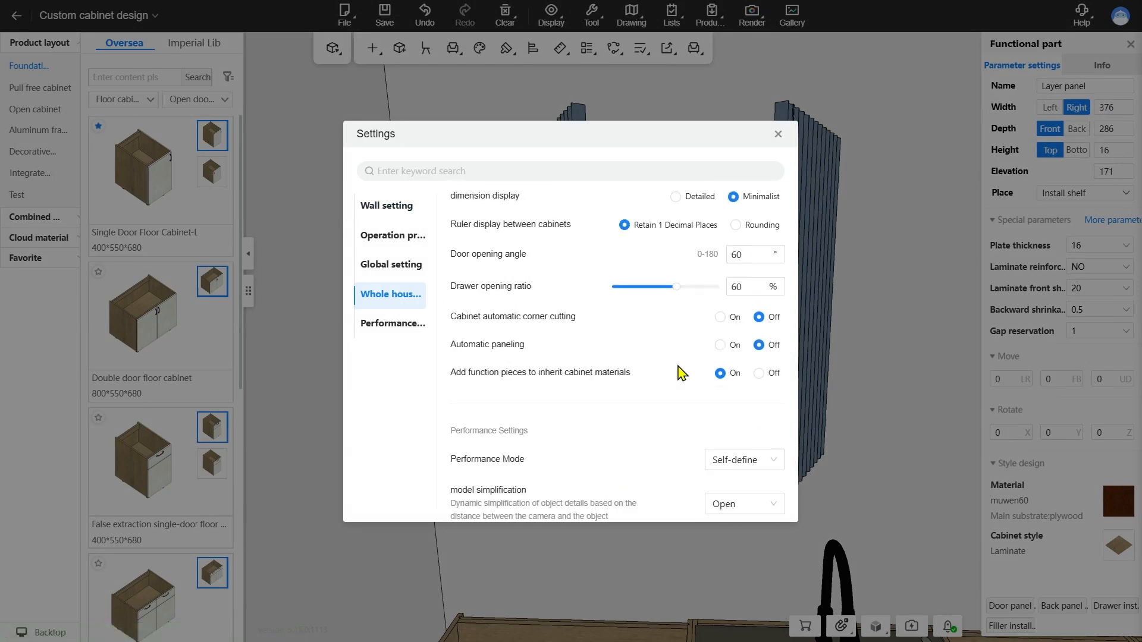